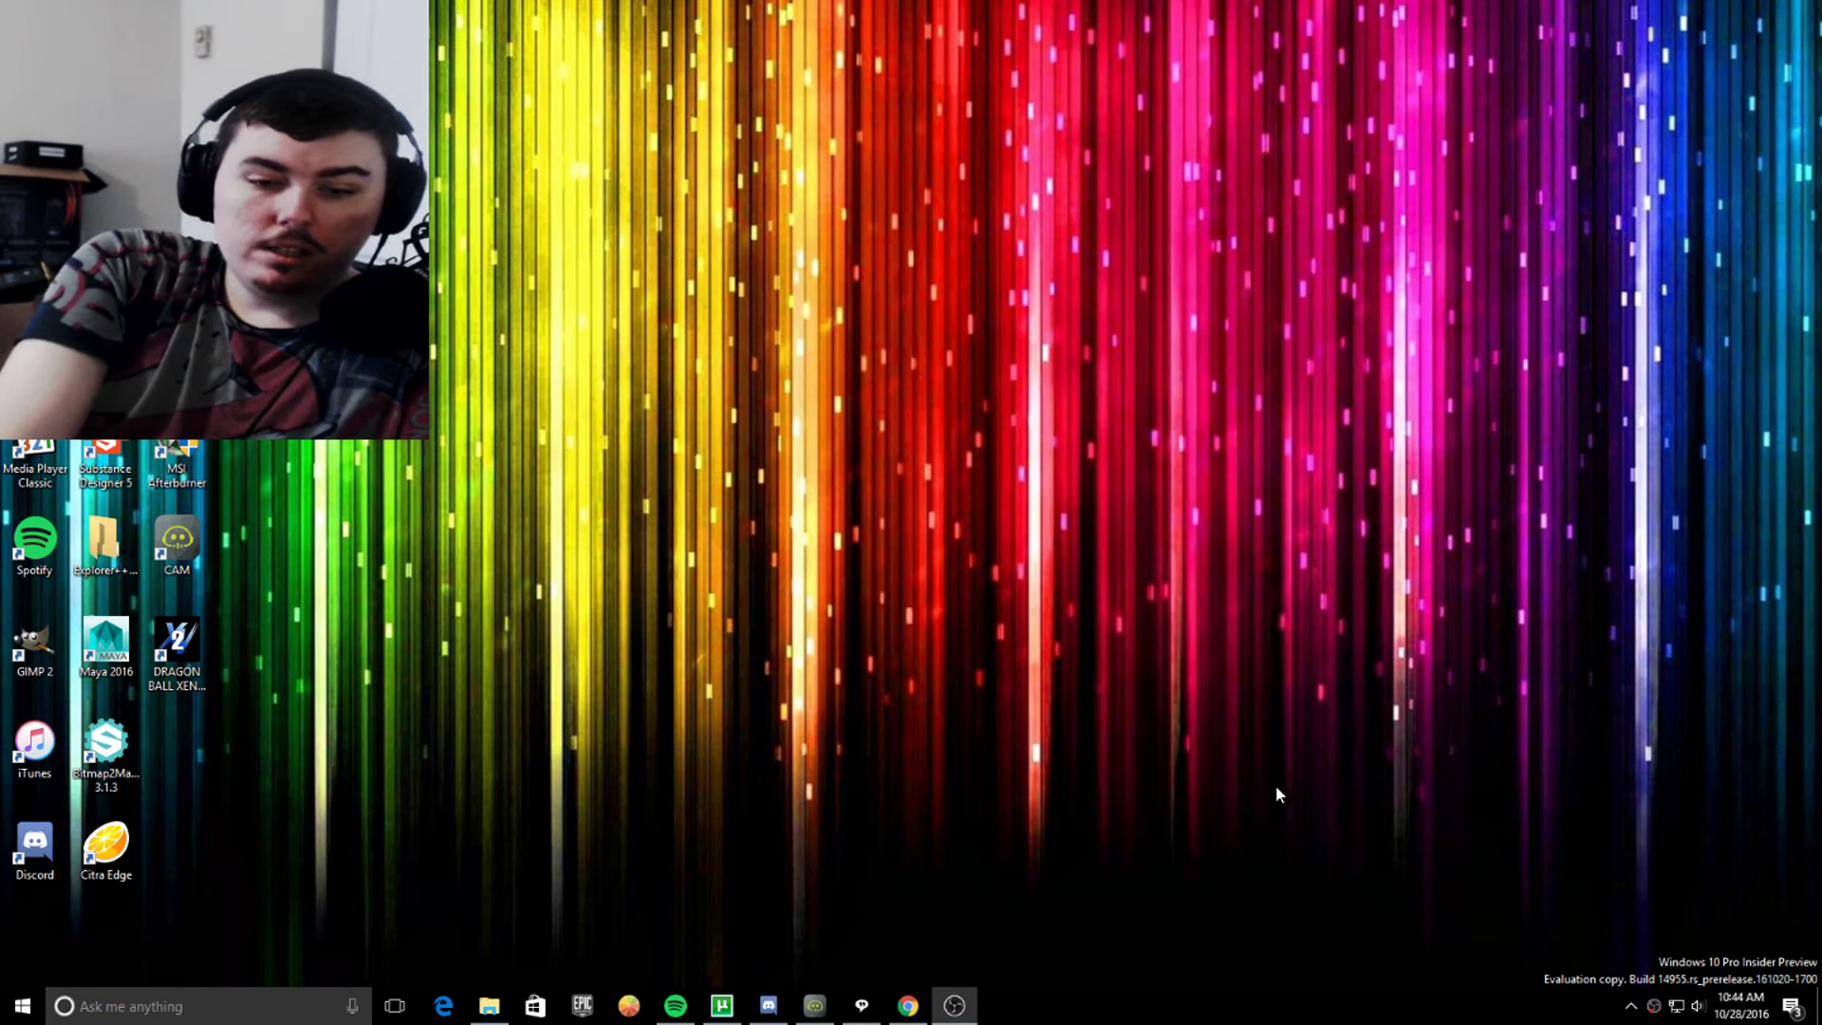
- Drag across the lower-right area of the desktop near the taskbar
left_click_drag(1328, 749, 1676, 1006)
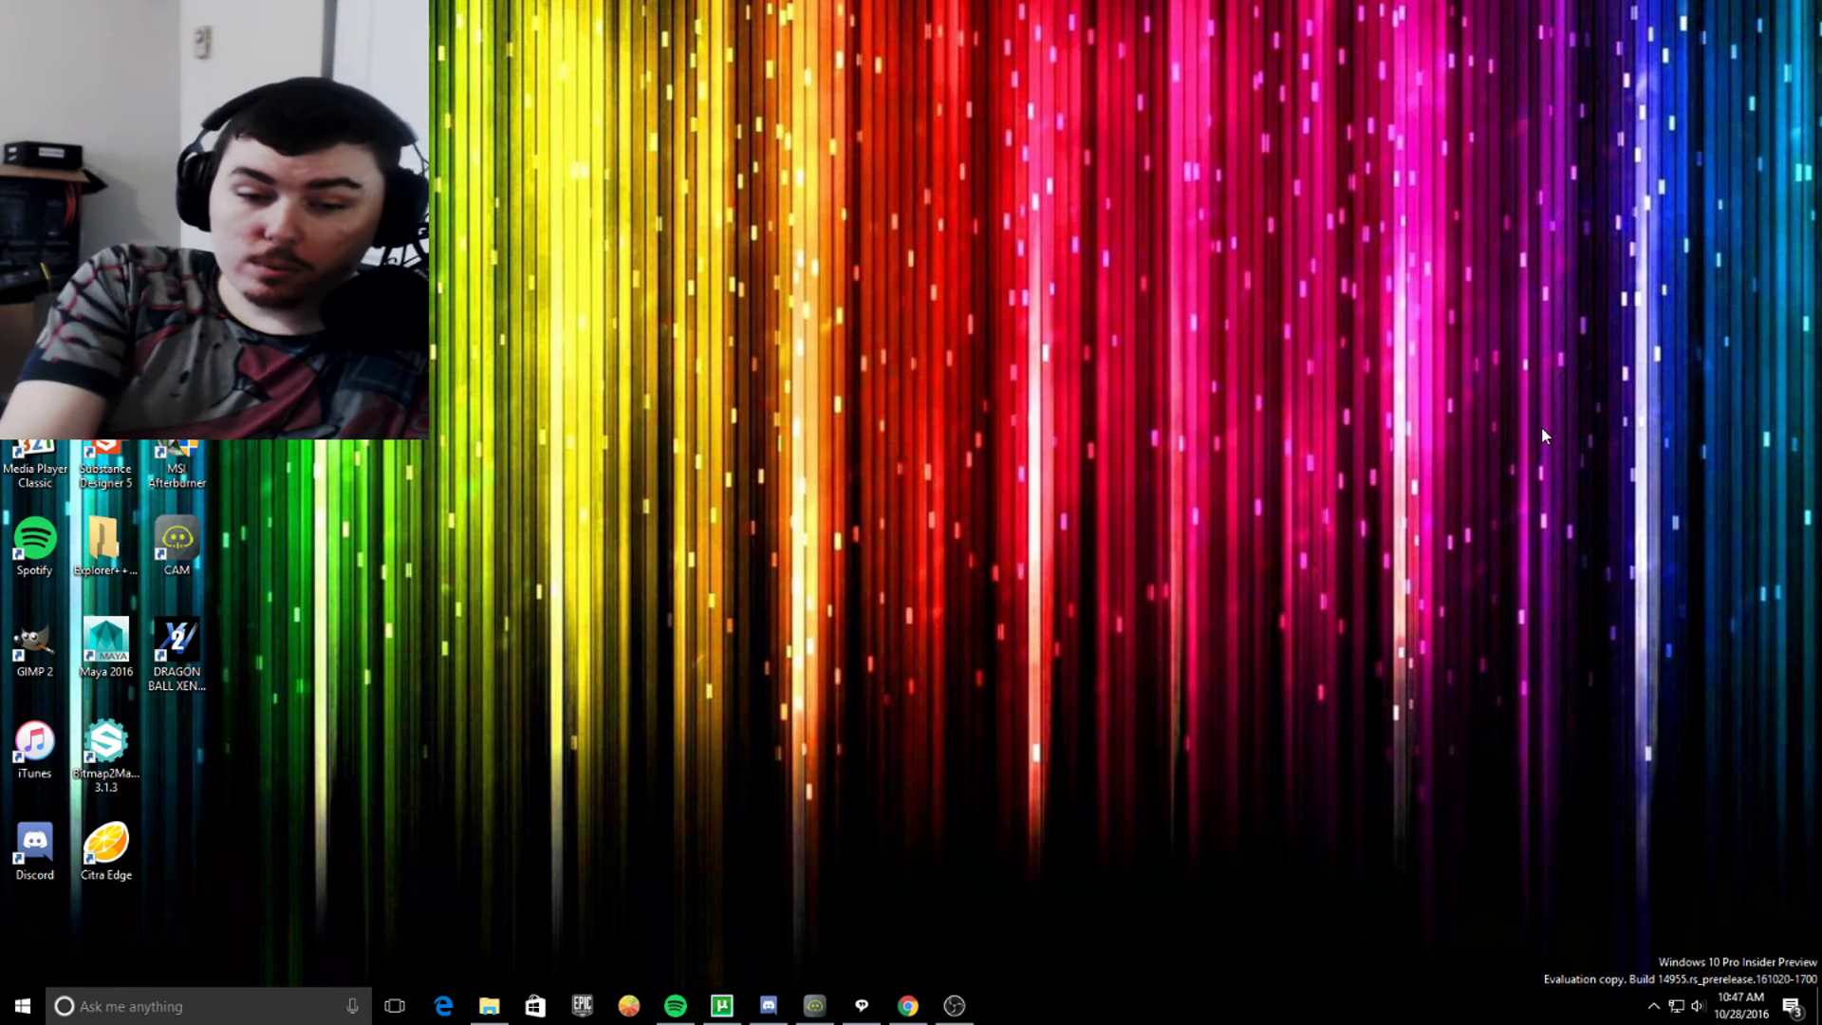
left_click_drag(1386, 873, 1813, 1017)
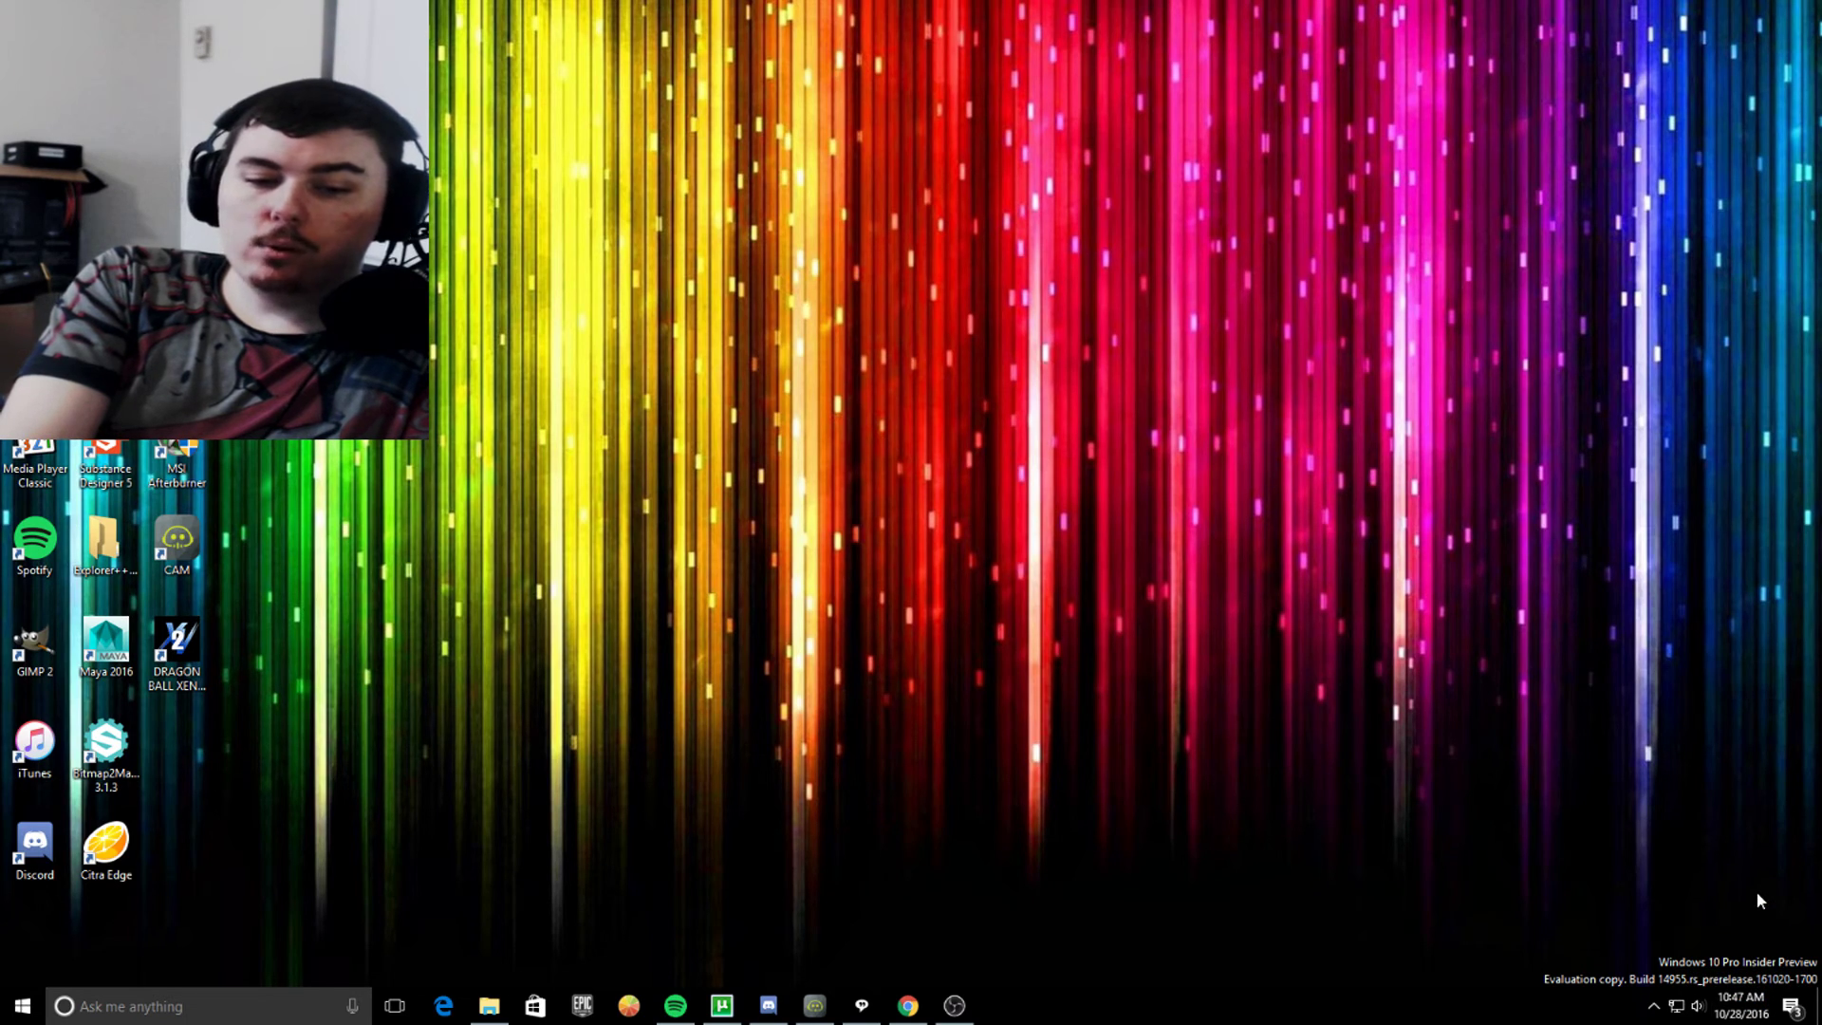
left_click_drag(1556, 871, 1821, 987)
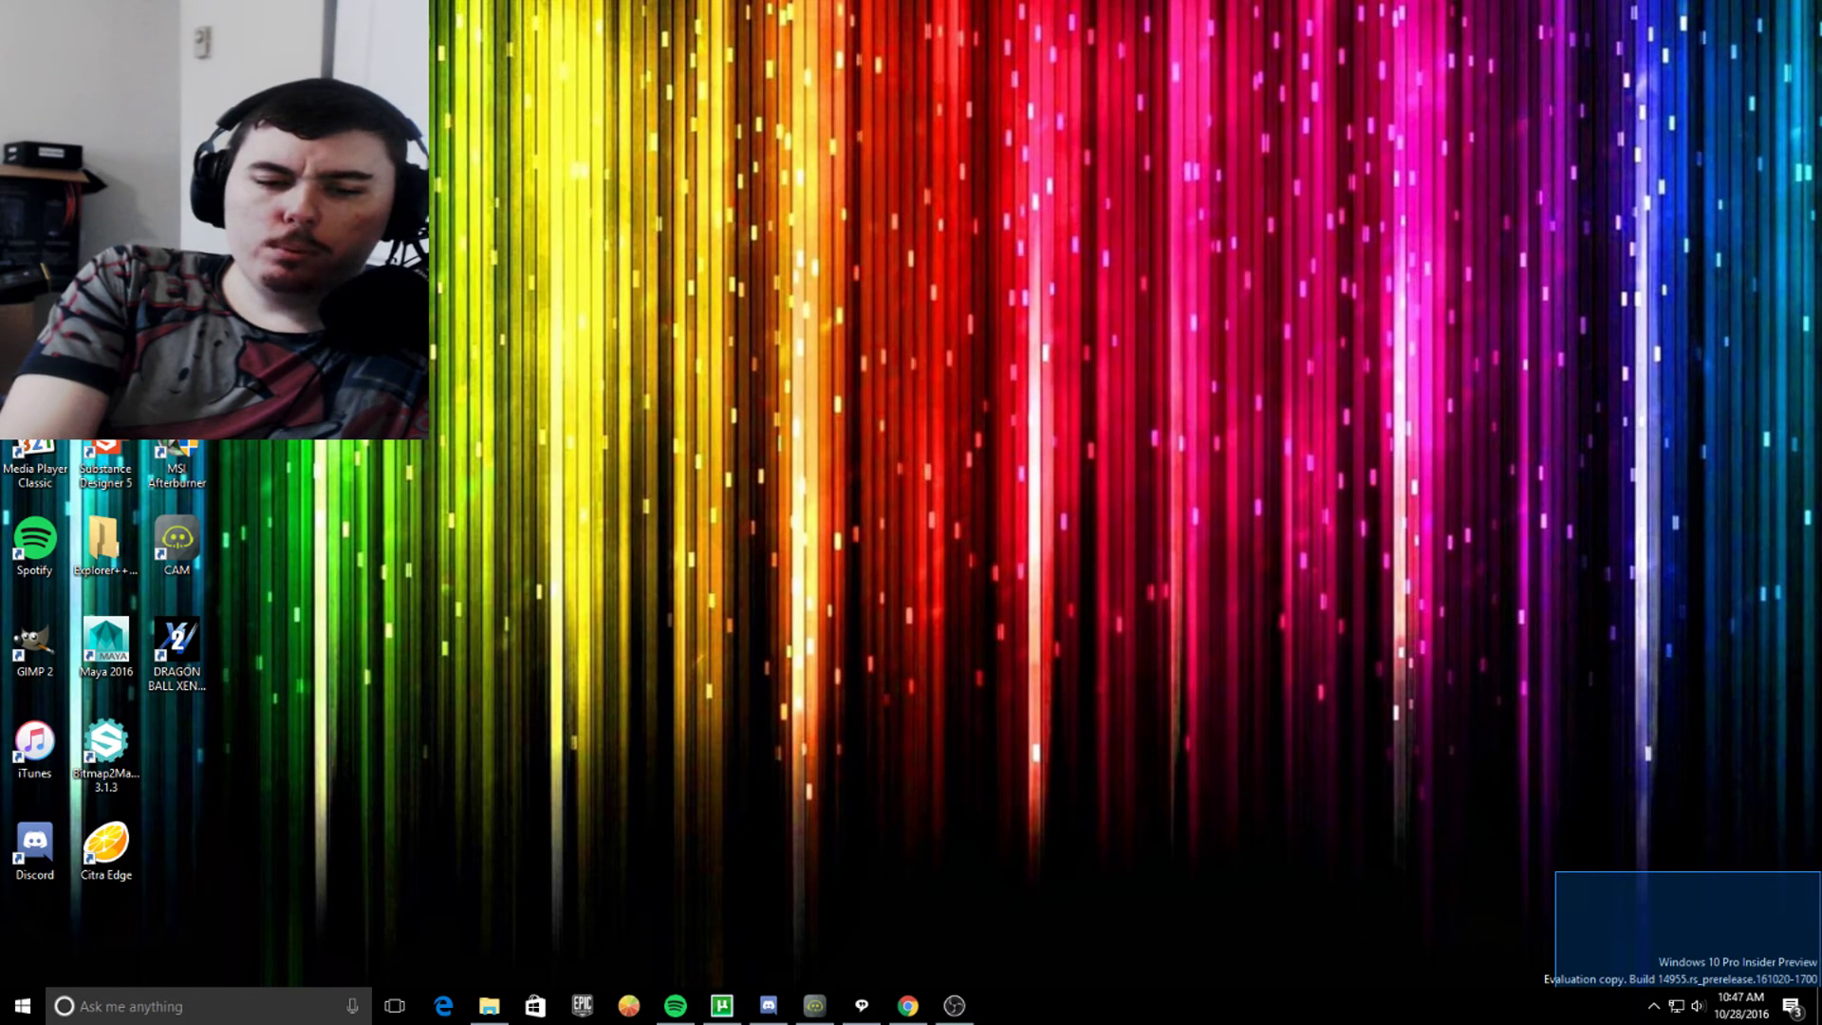
left_click_drag(1821, 987, 1821, 987)
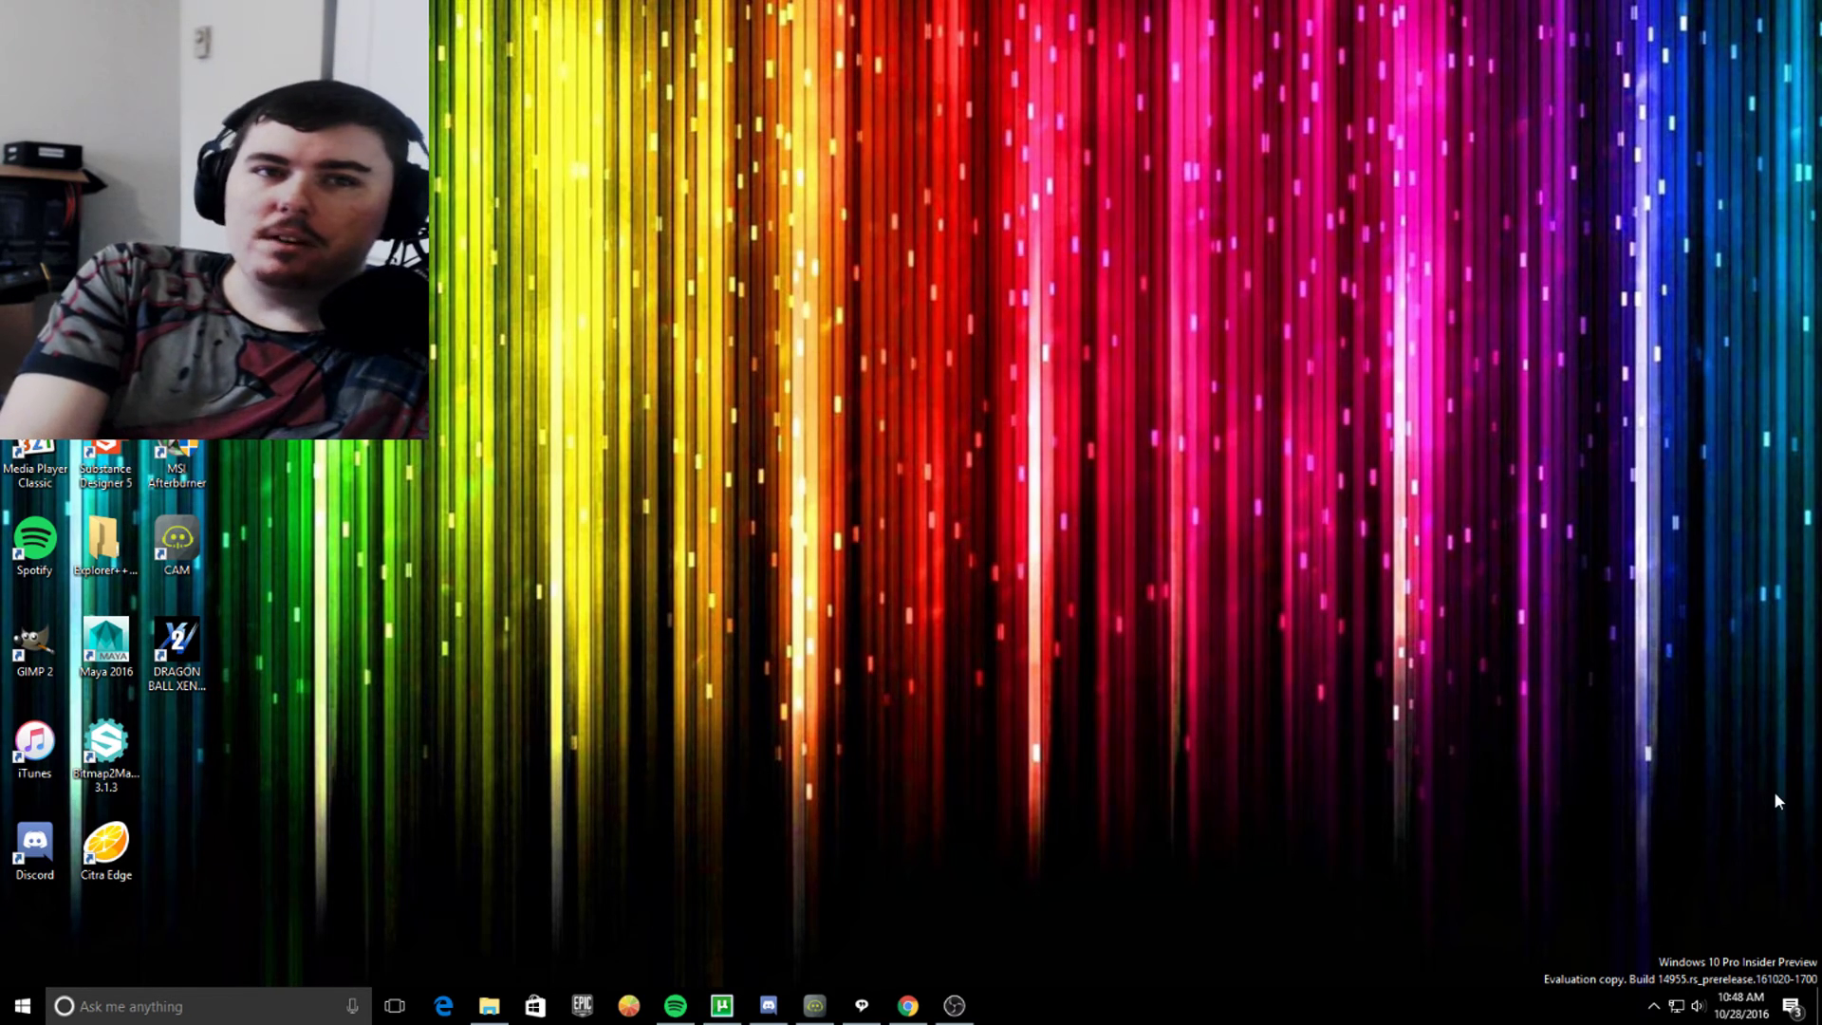
- Run winver from Cortana search to display the Windows version
left_click(244, 1004)
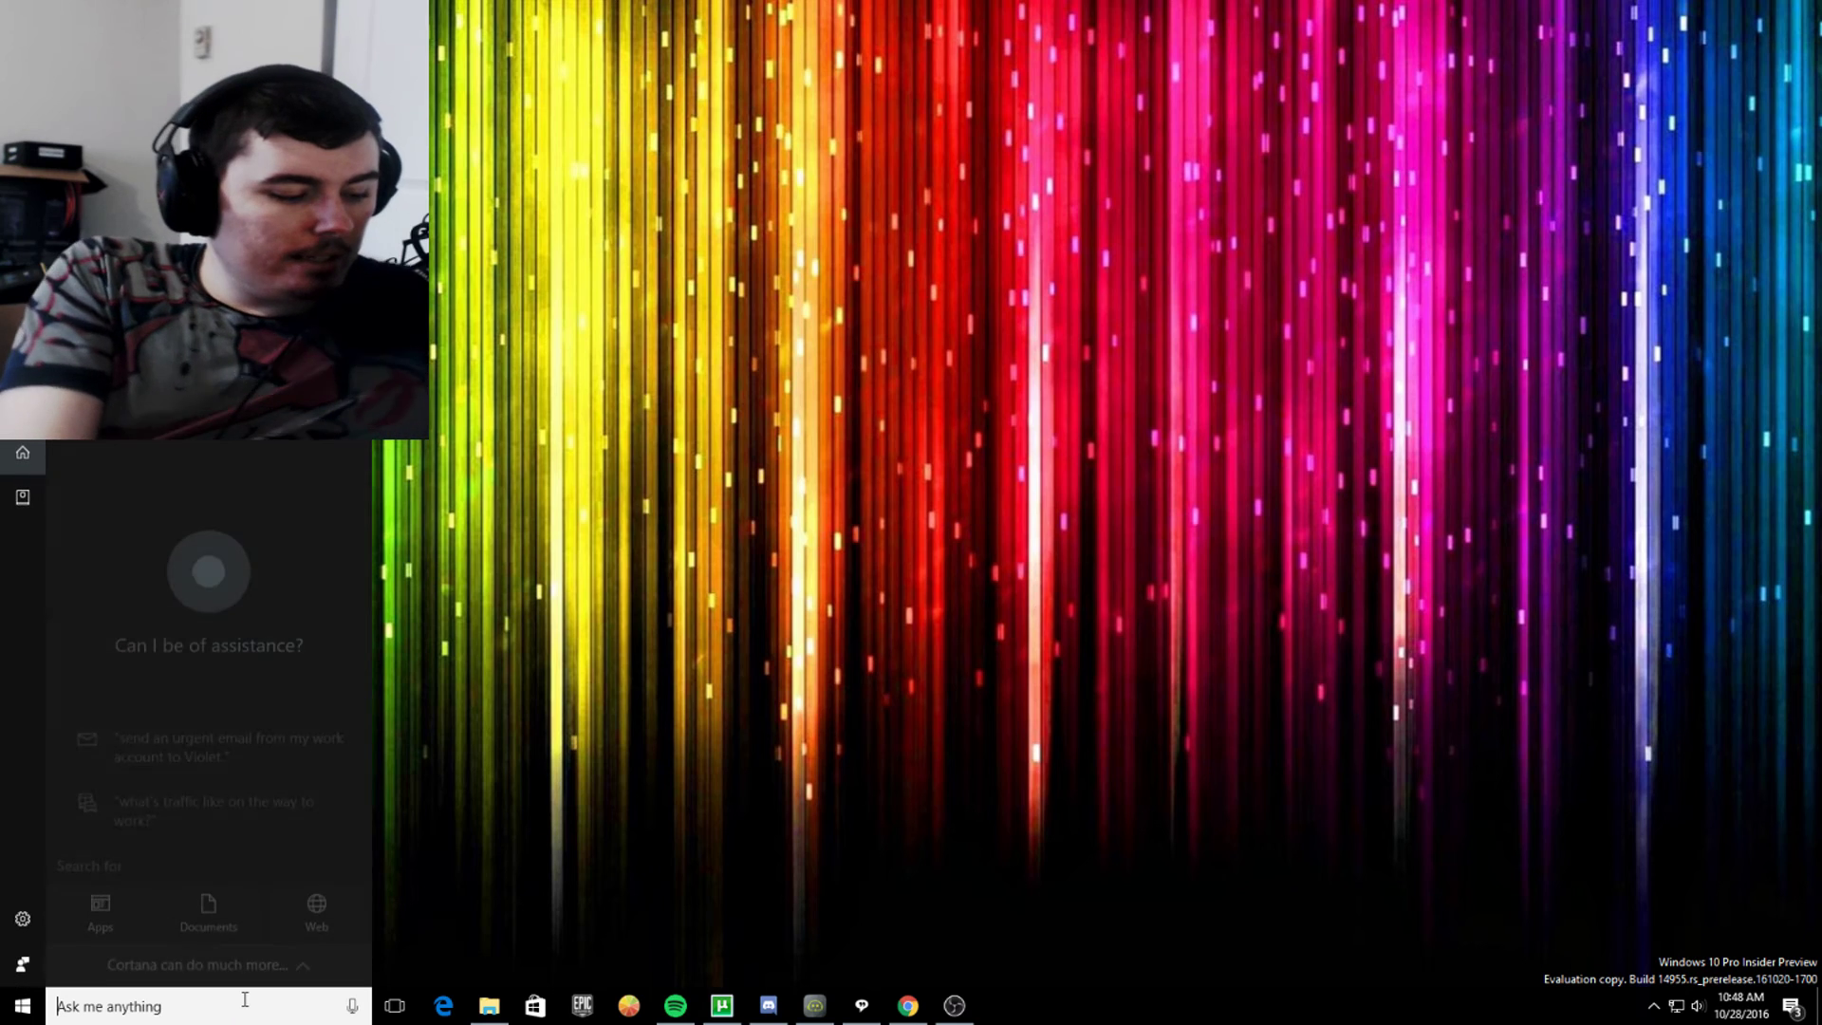
type("winver")
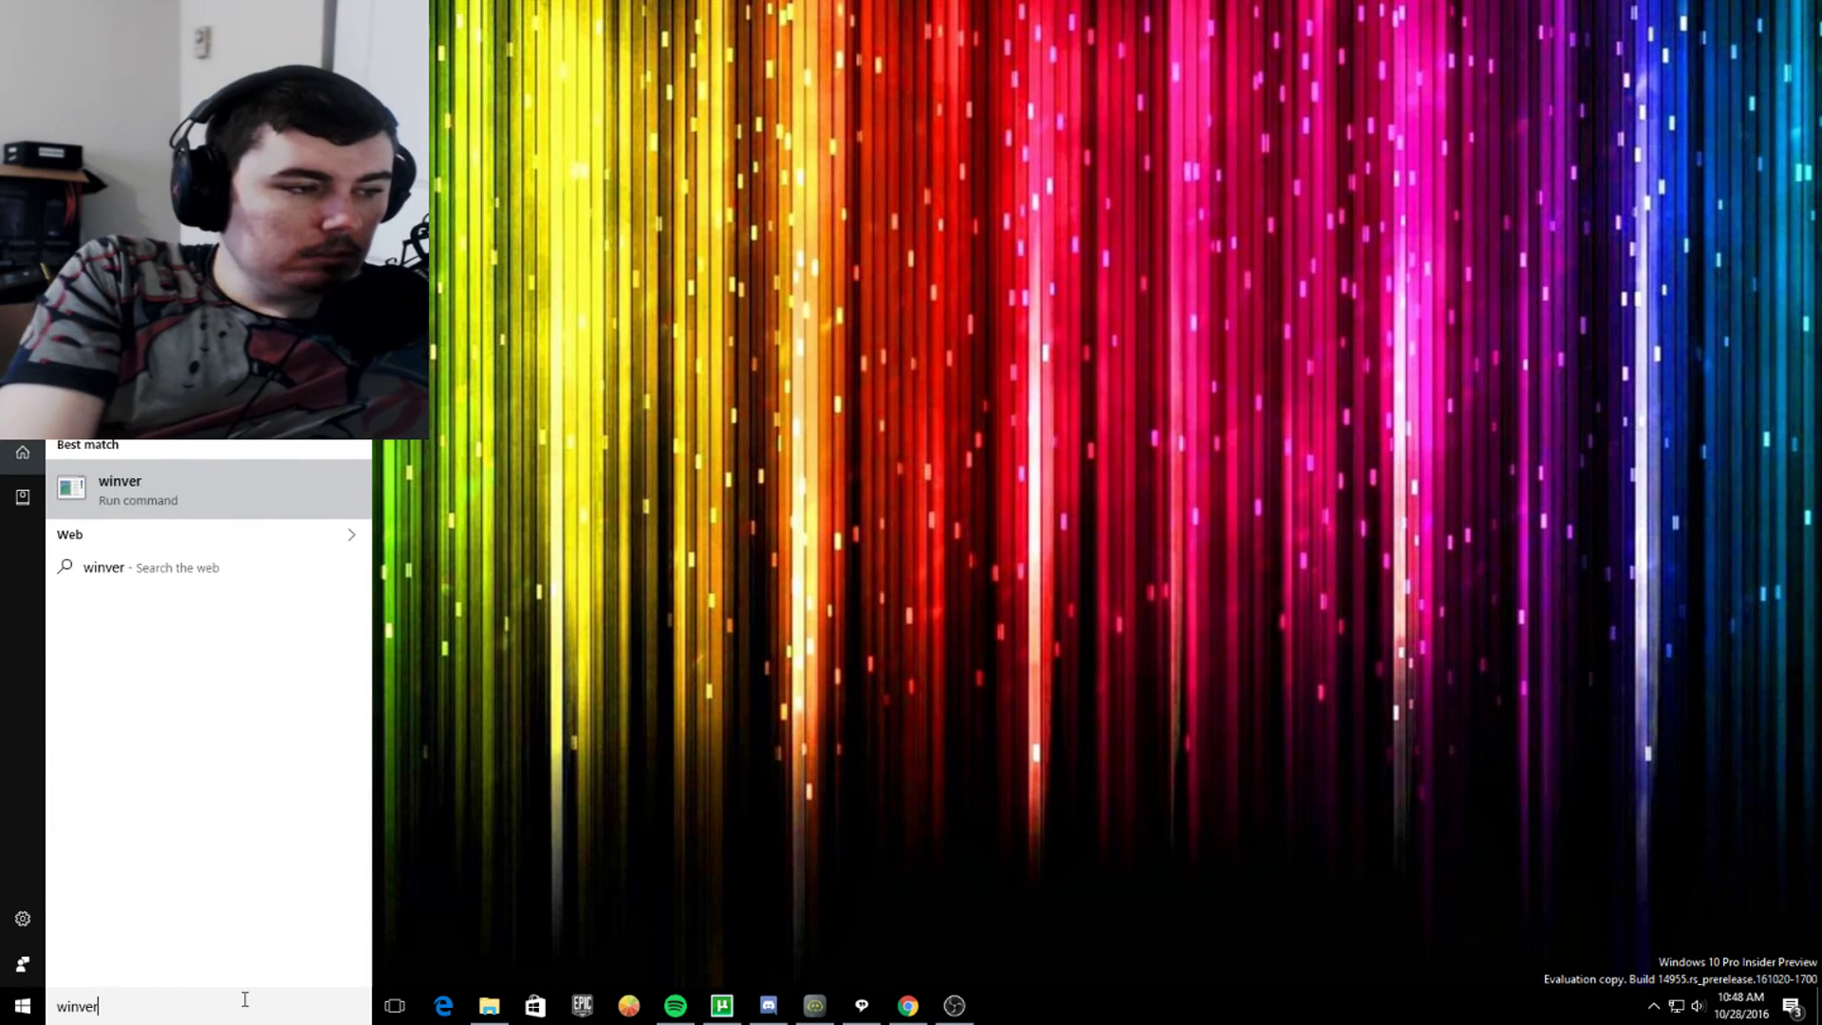
key("Return")
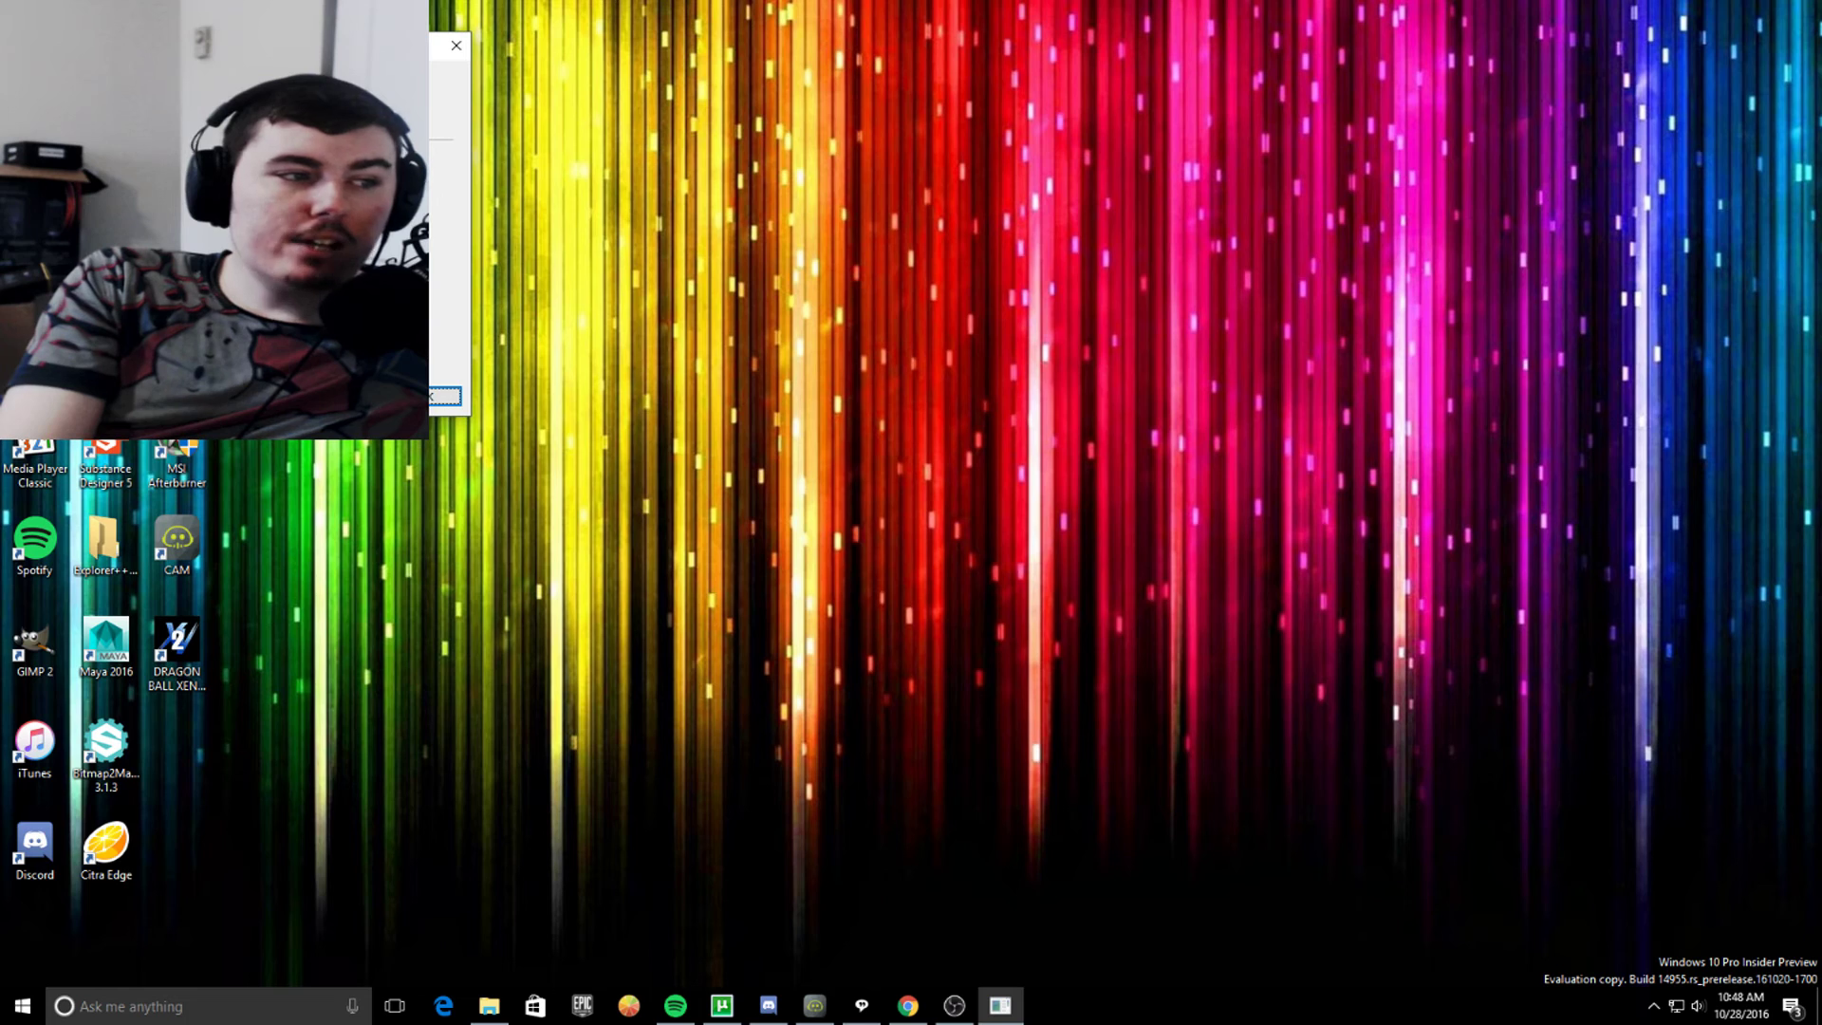
- Close the About Windows dialog to return to the empty desktop
left_click(457, 46)
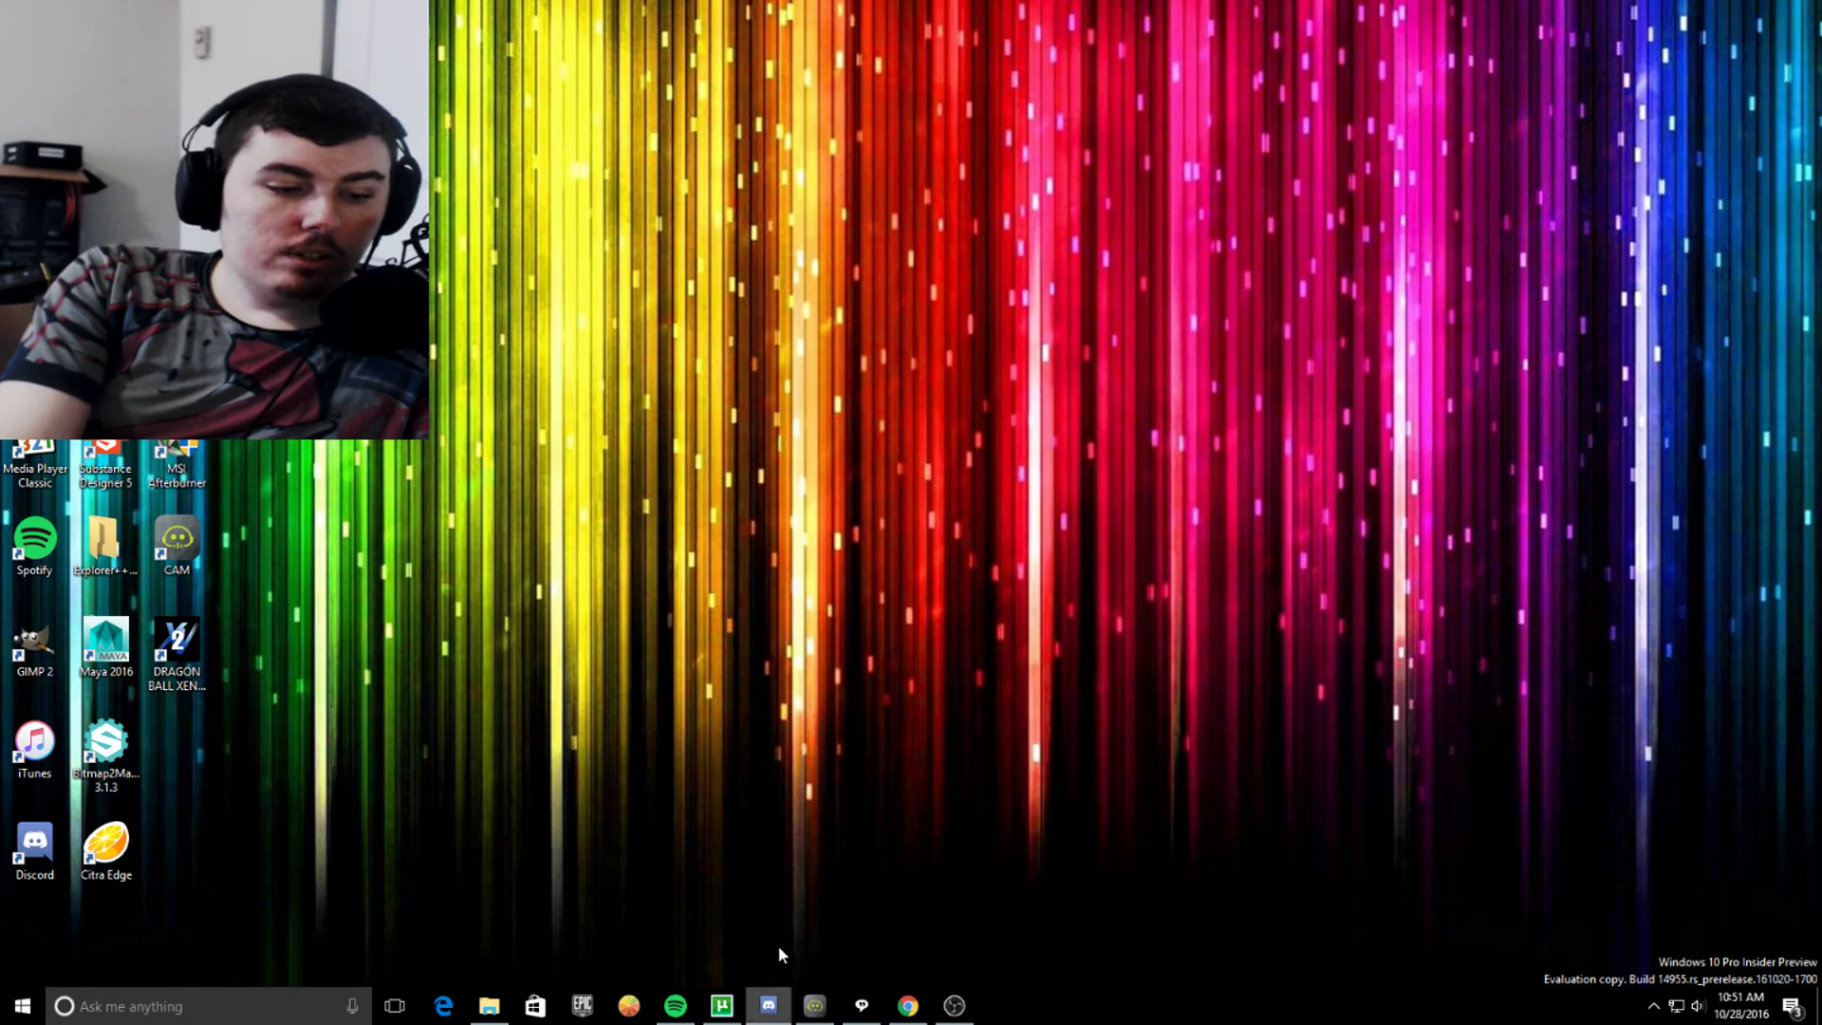
- Close Discord, uTorrent and Chrome from the taskbar, keep Spotify, and show hidden tray icons
right_click(769, 1006)
left_click(764, 966)
right_click(722, 1006)
left_click(721, 965)
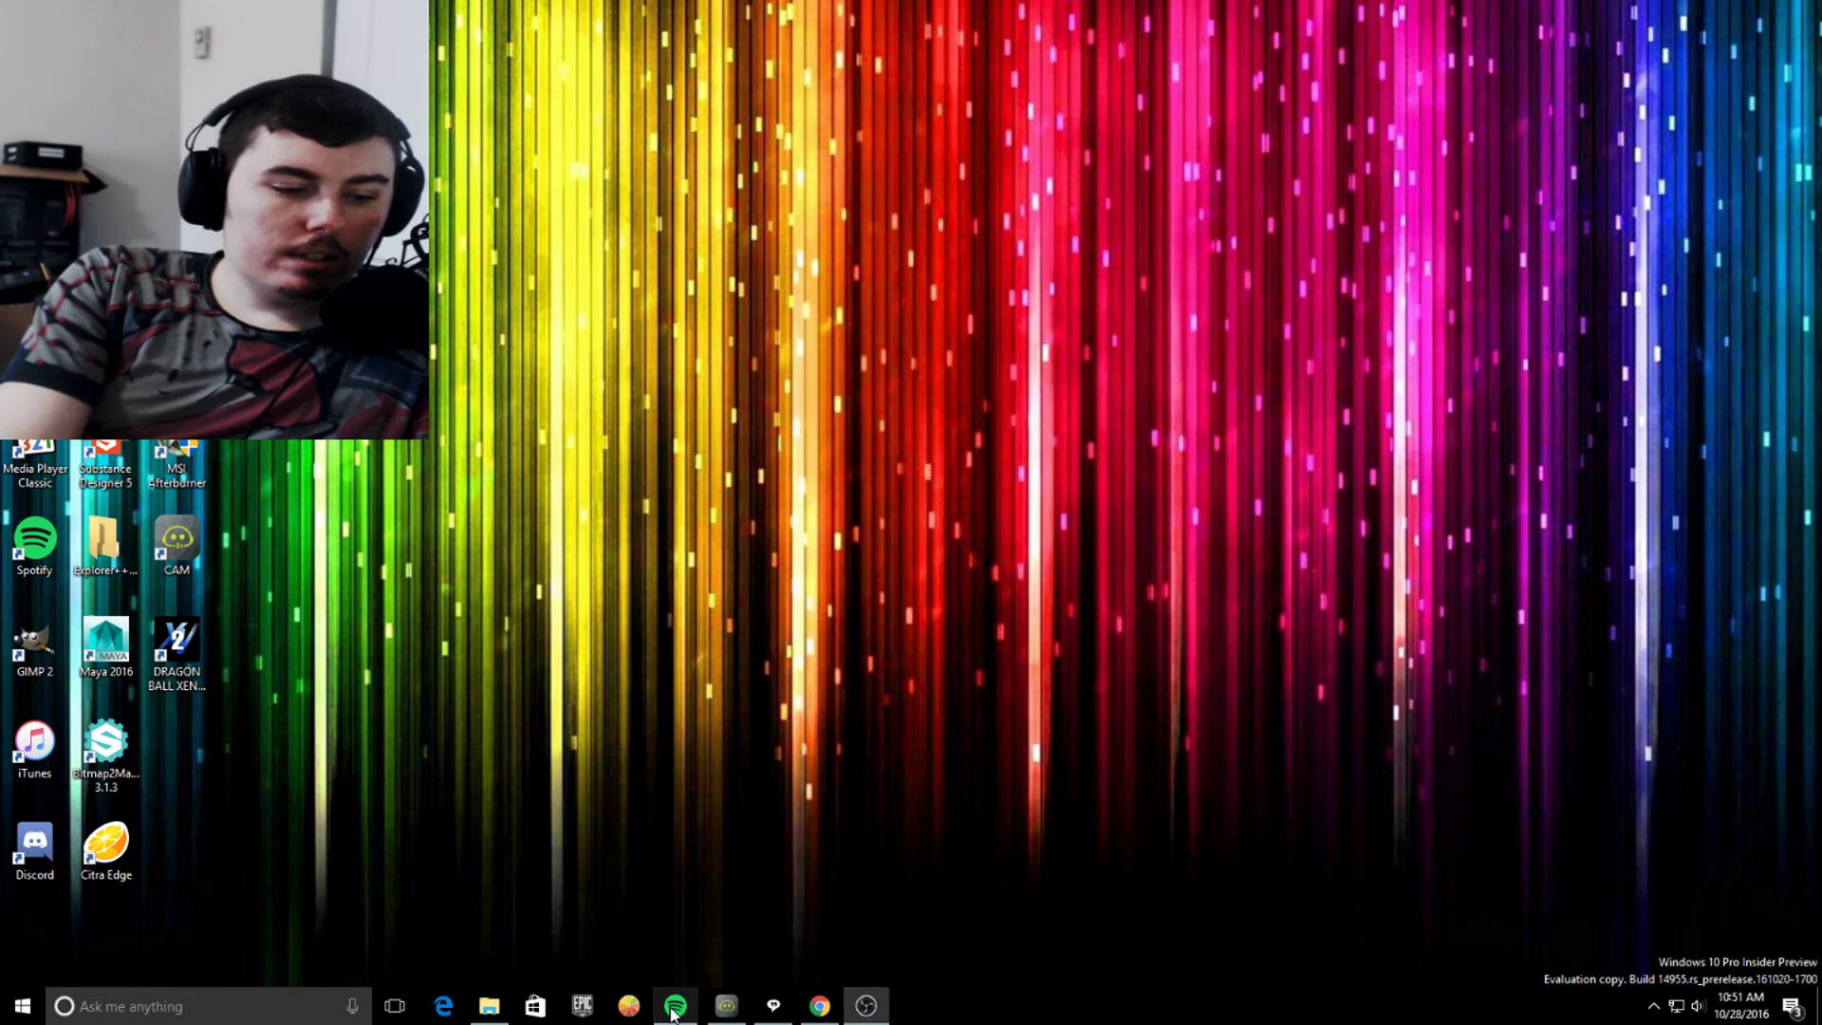
right_click(678, 1002)
left_click(627, 985)
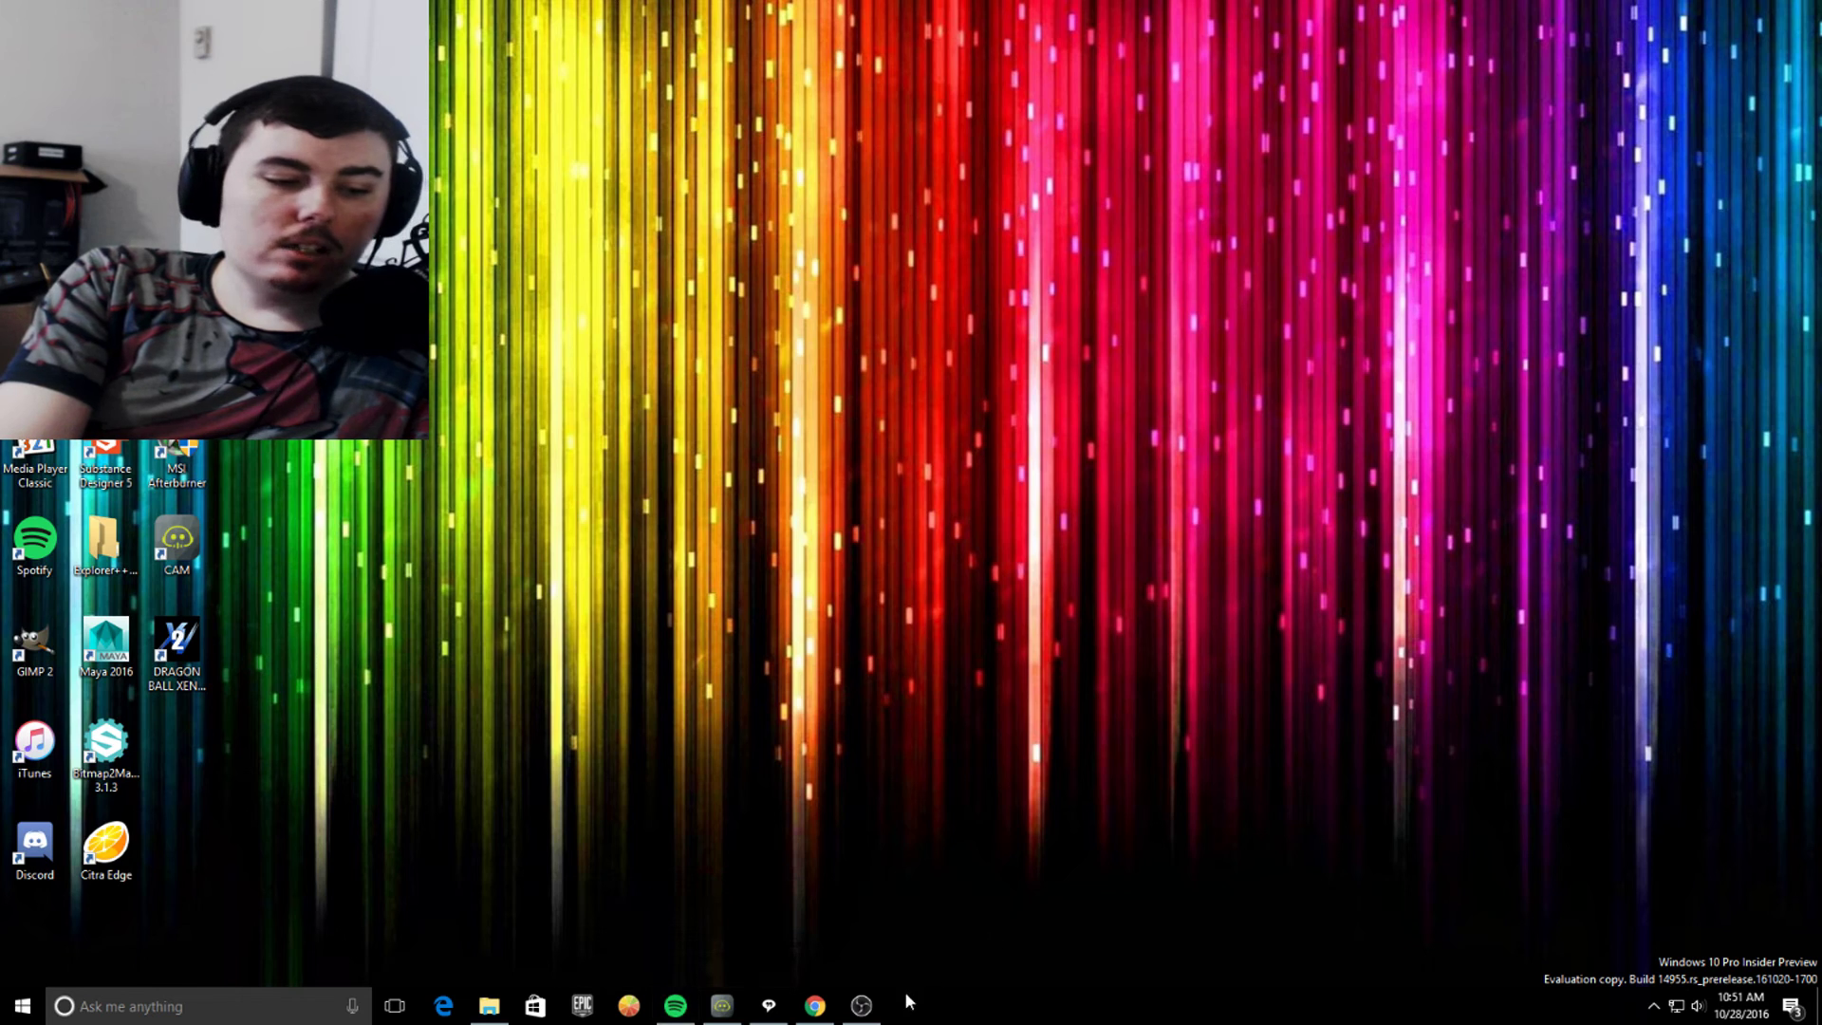
right_click(816, 1008)
left_click(814, 989)
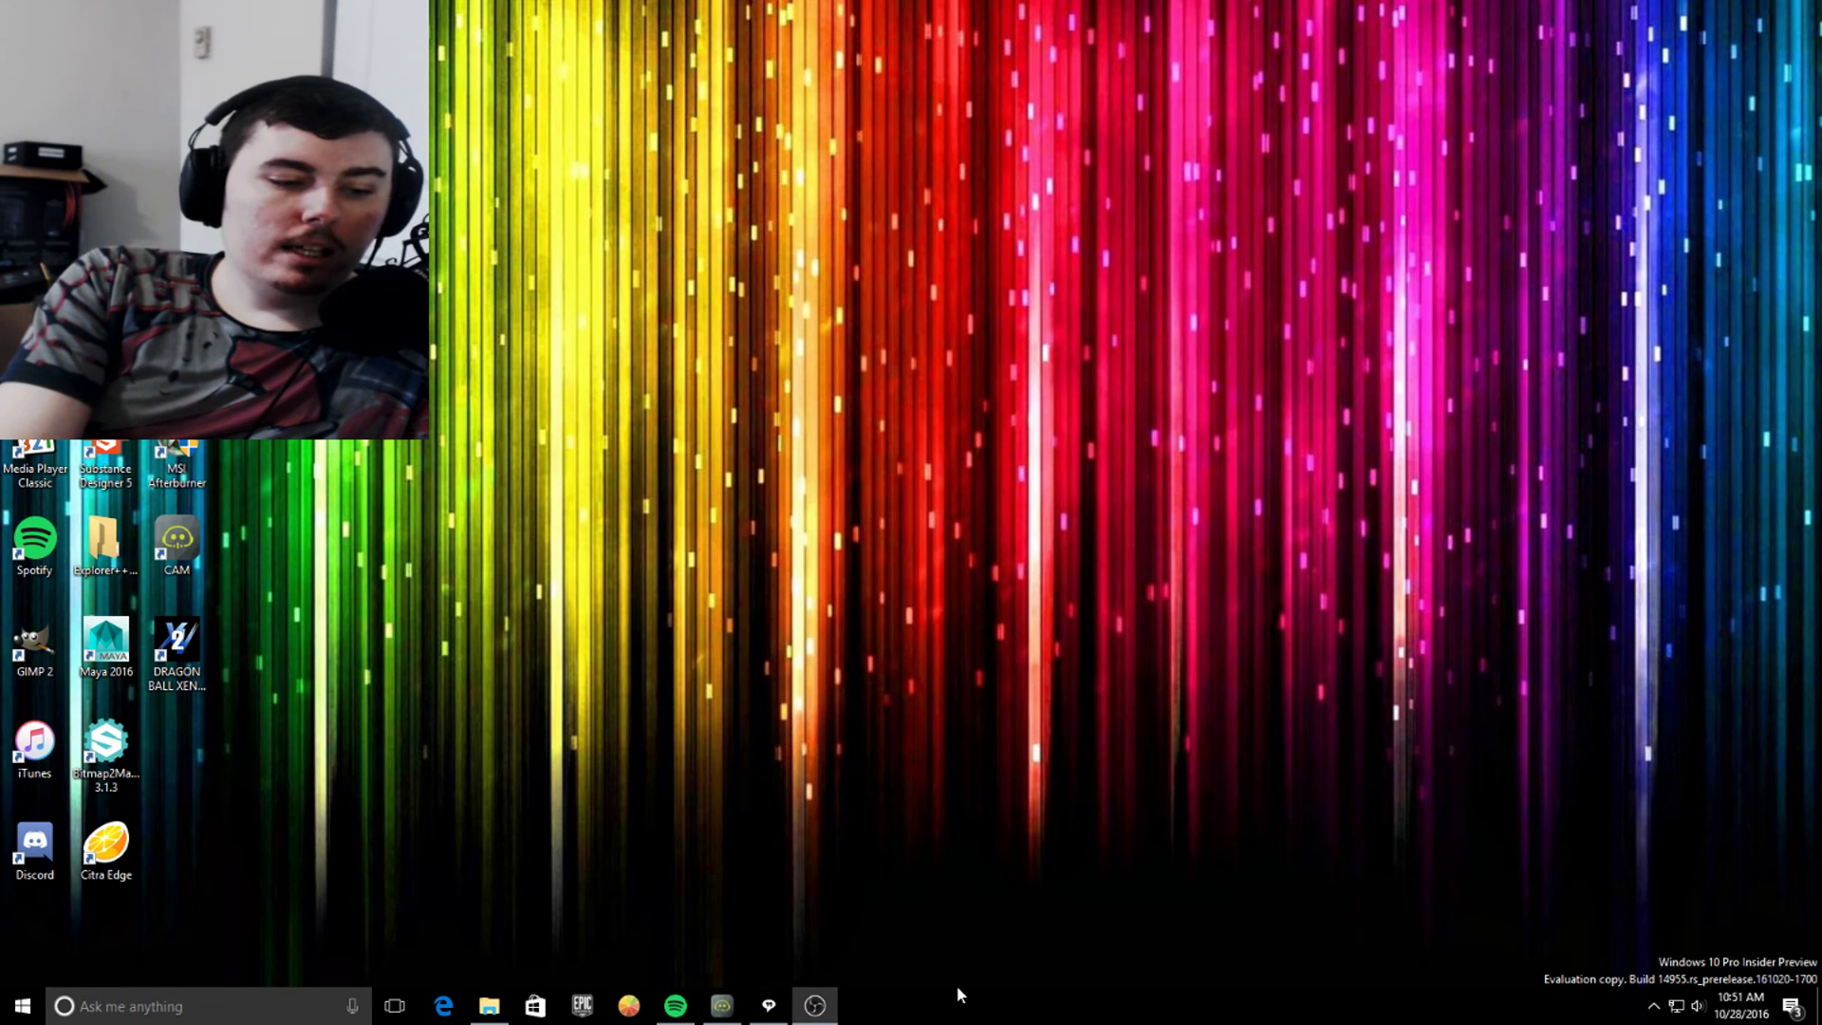
left_click(1653, 1006)
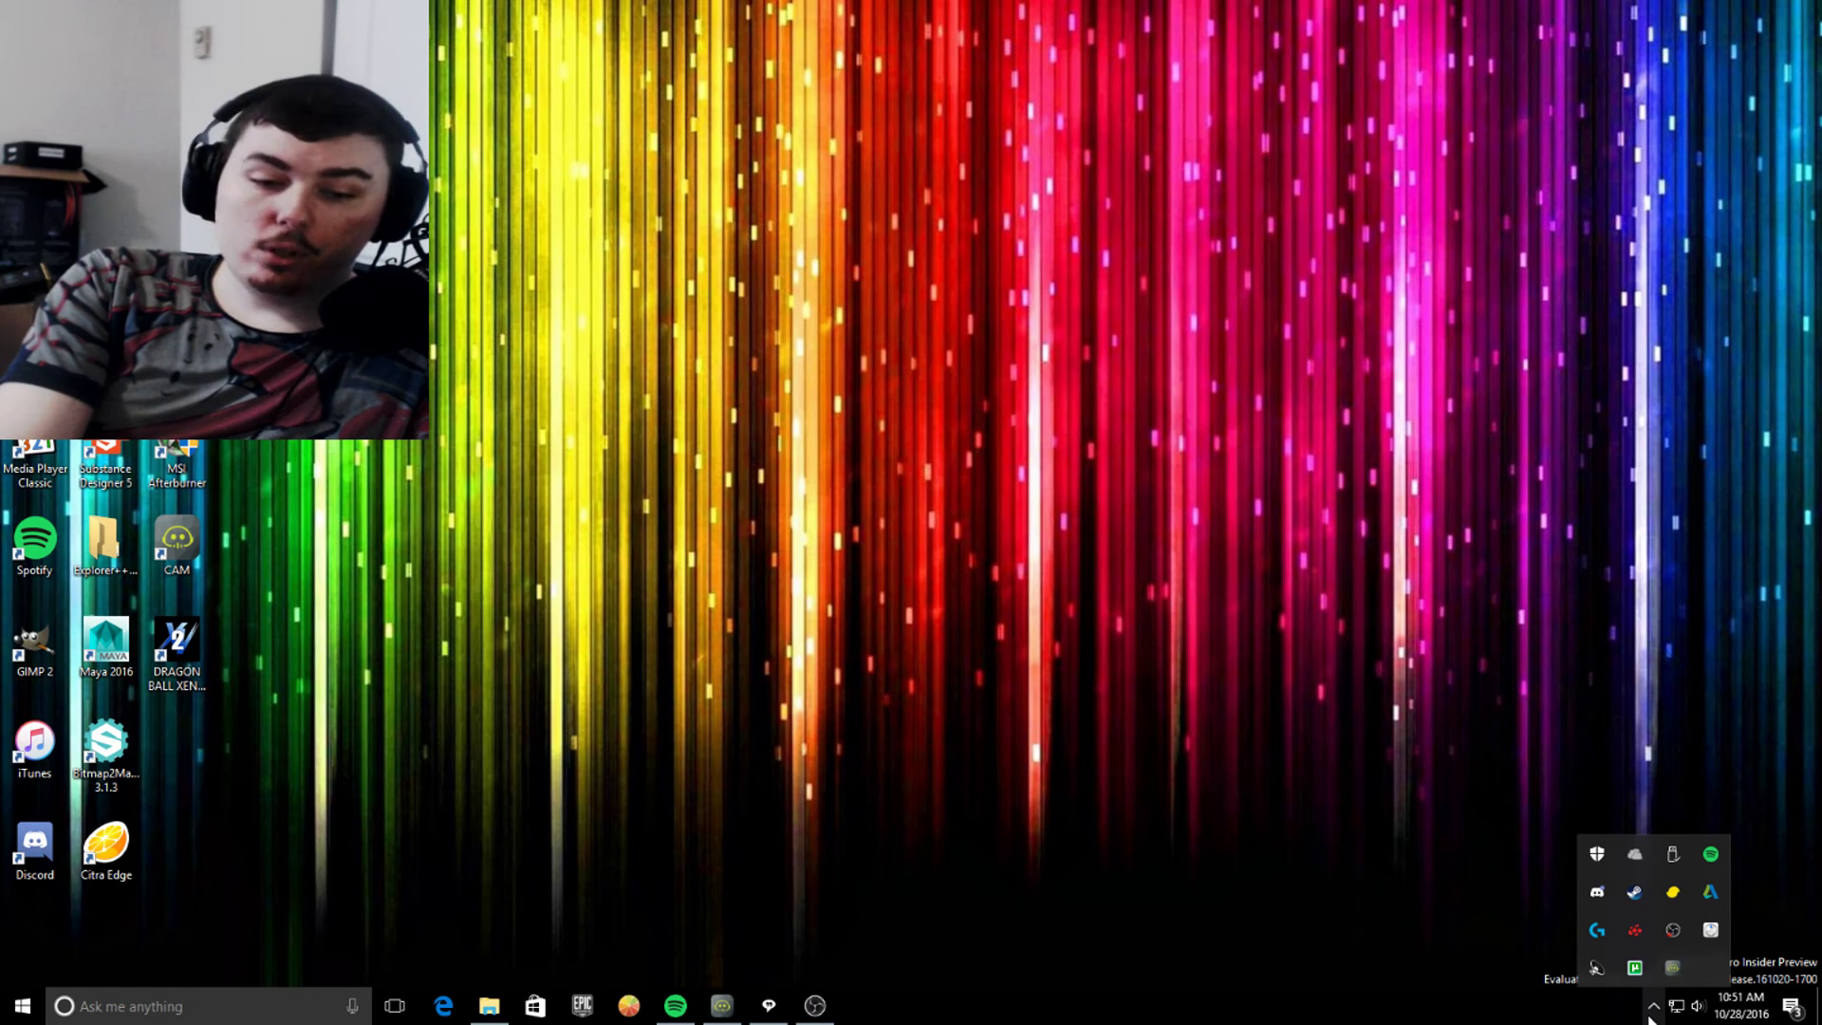
- Exit Steam and shut down the Simplygon Processing Agent from the system tray
right_click(1633, 893)
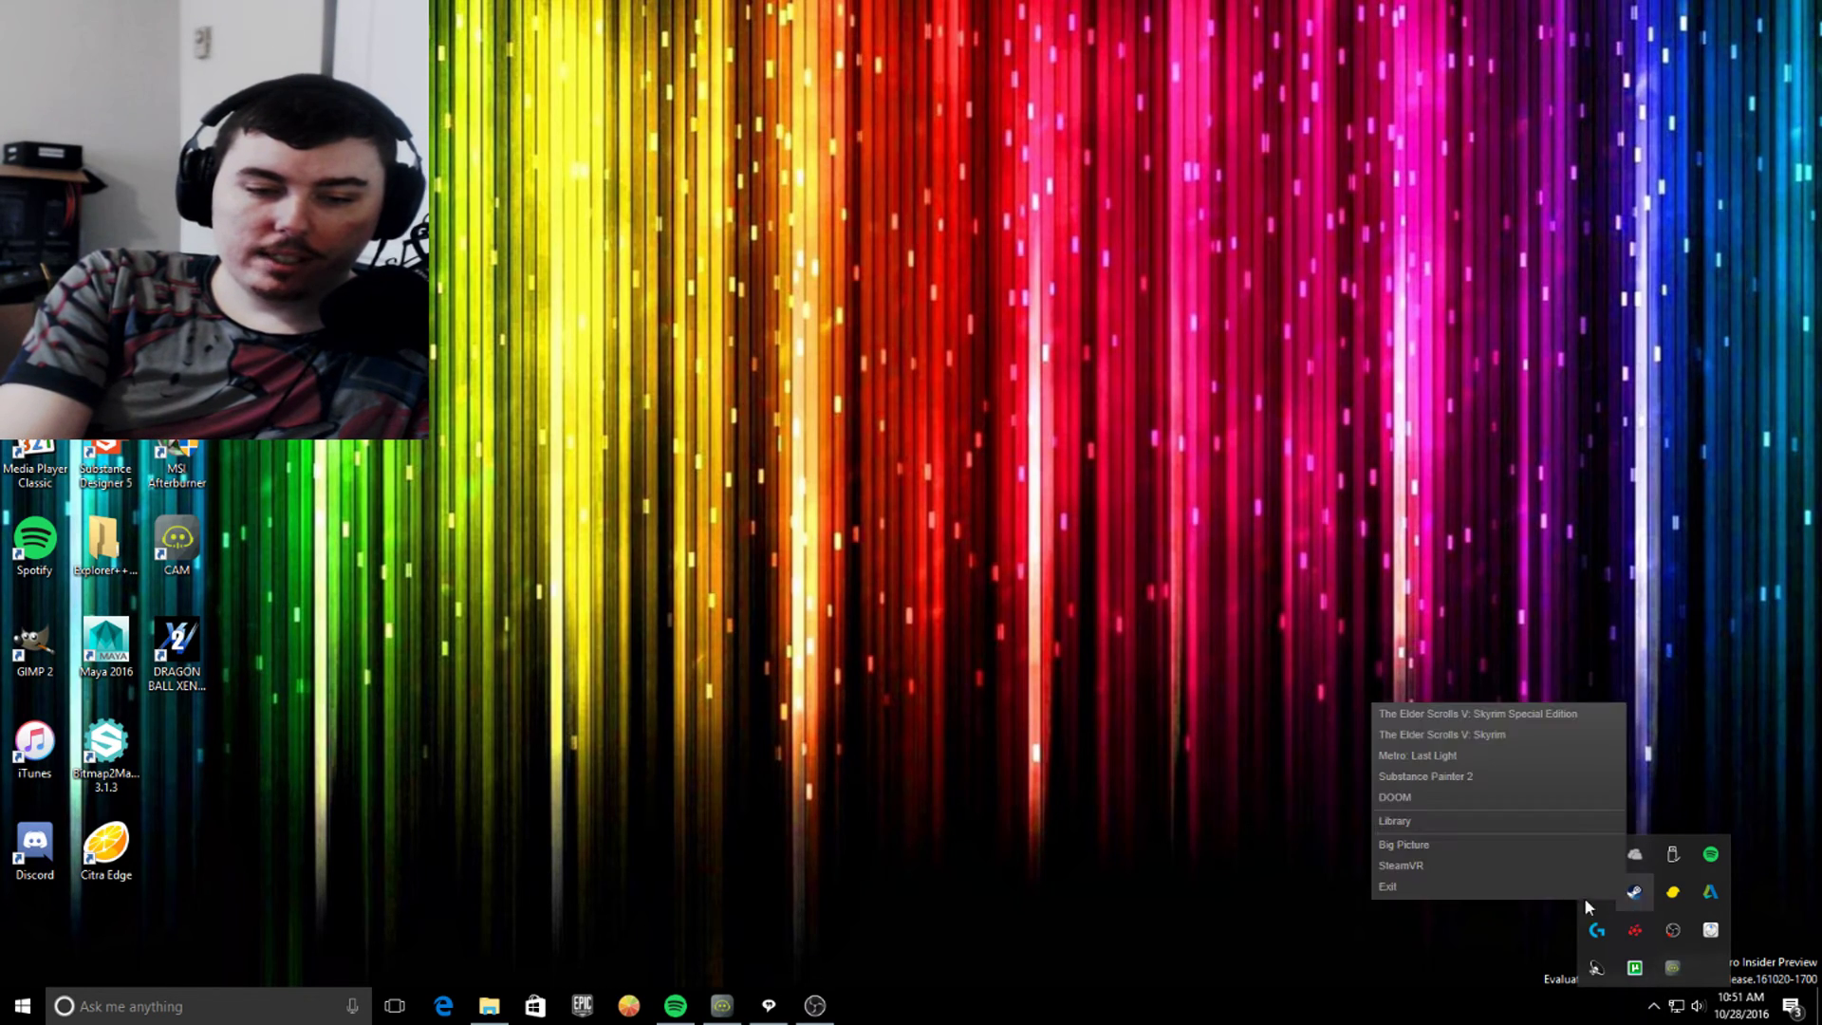
left_click(1571, 919)
right_click(1632, 886)
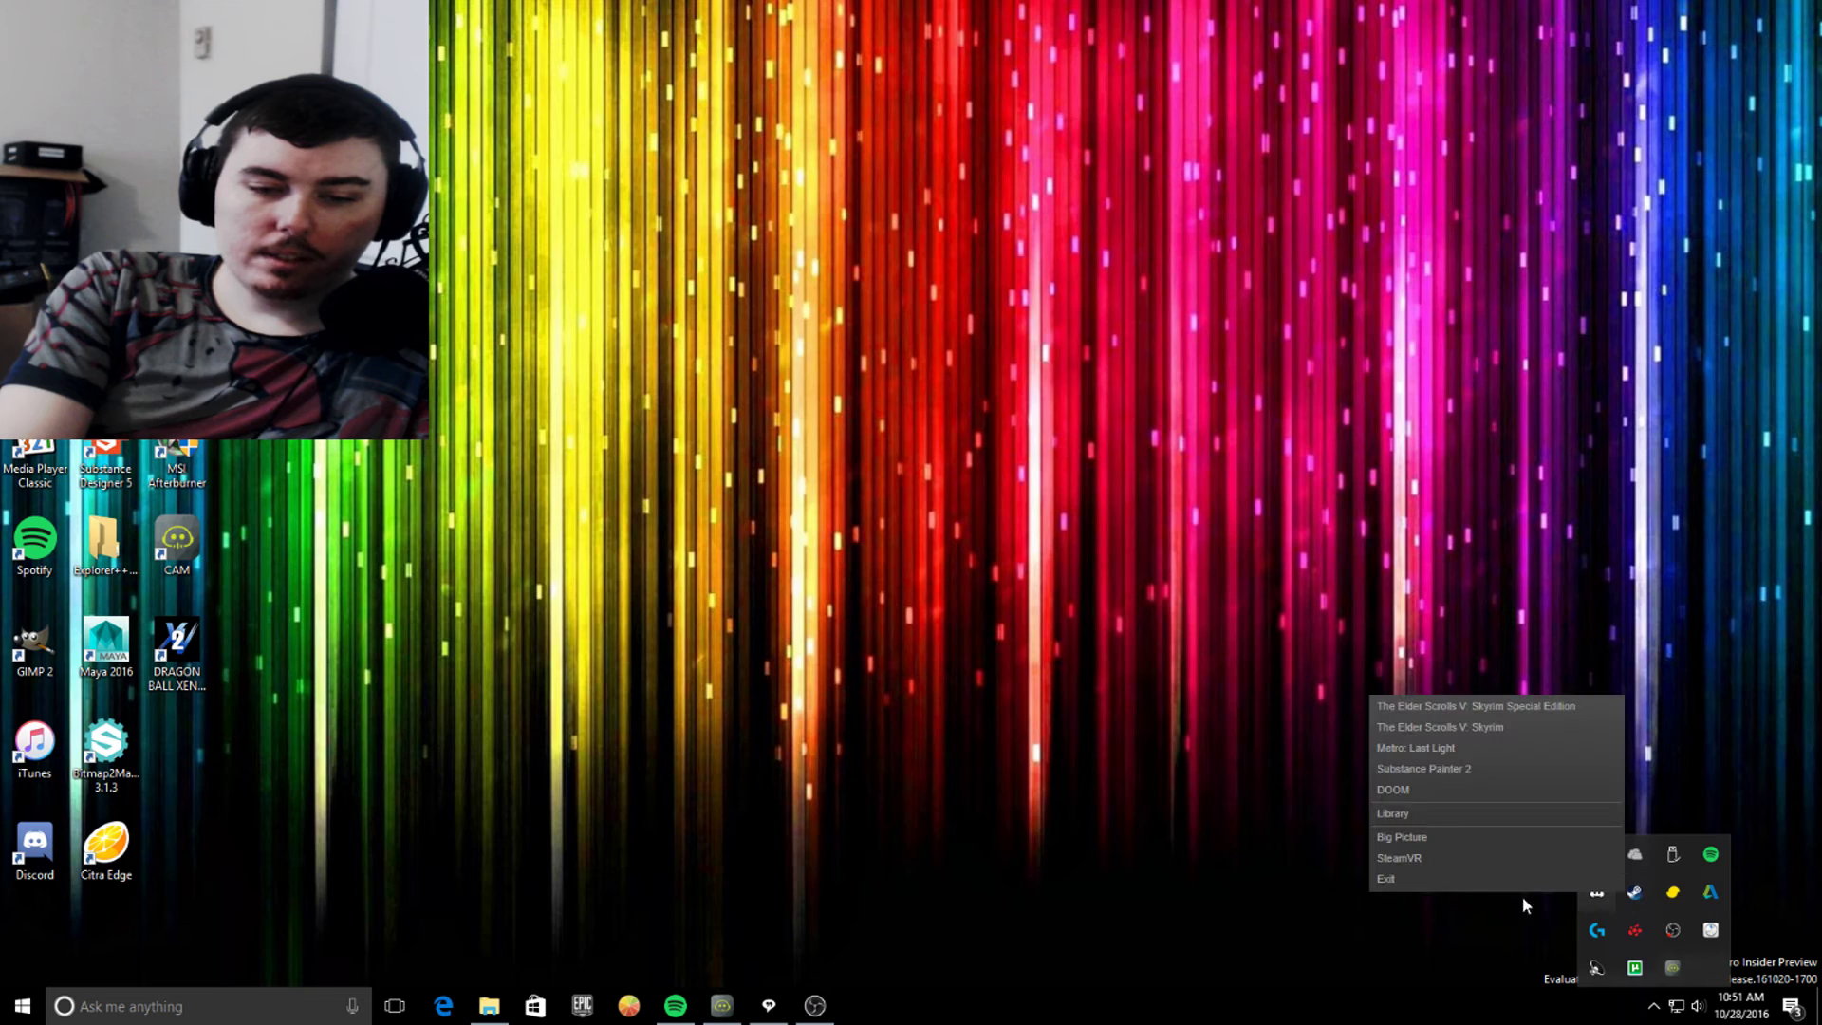
left_click(1485, 886)
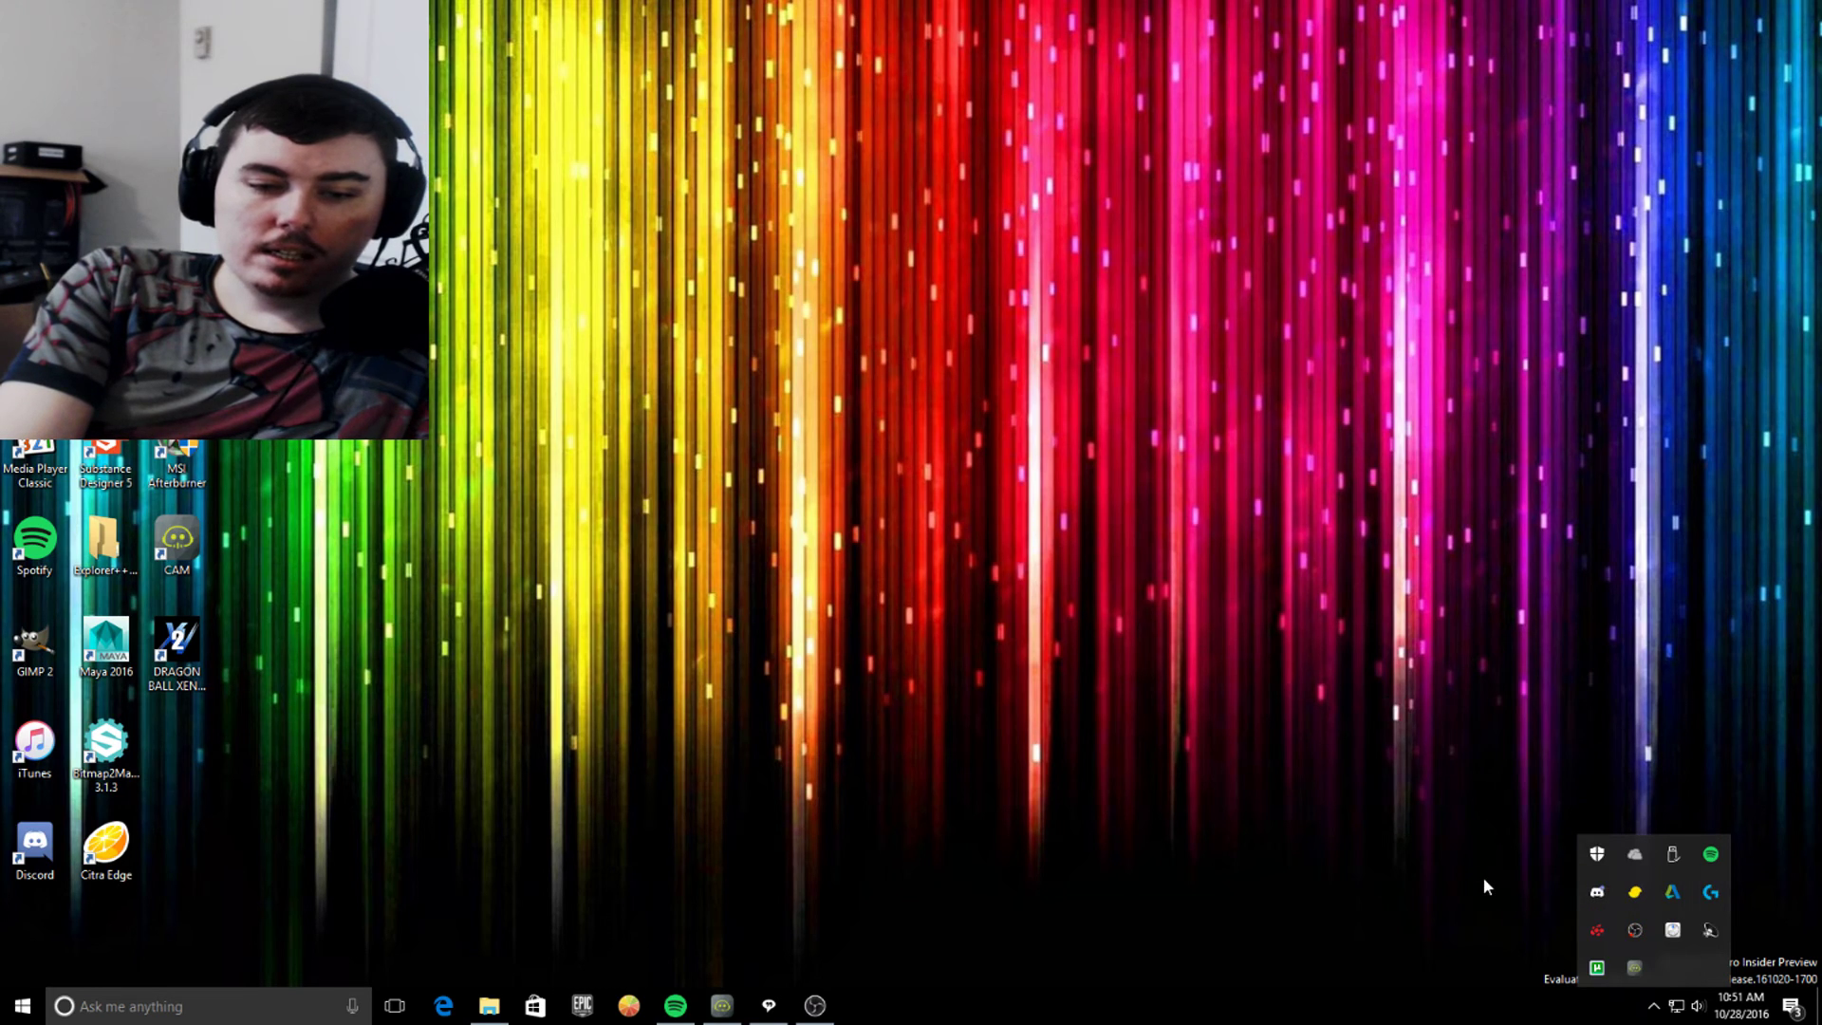
left_click(1637, 897)
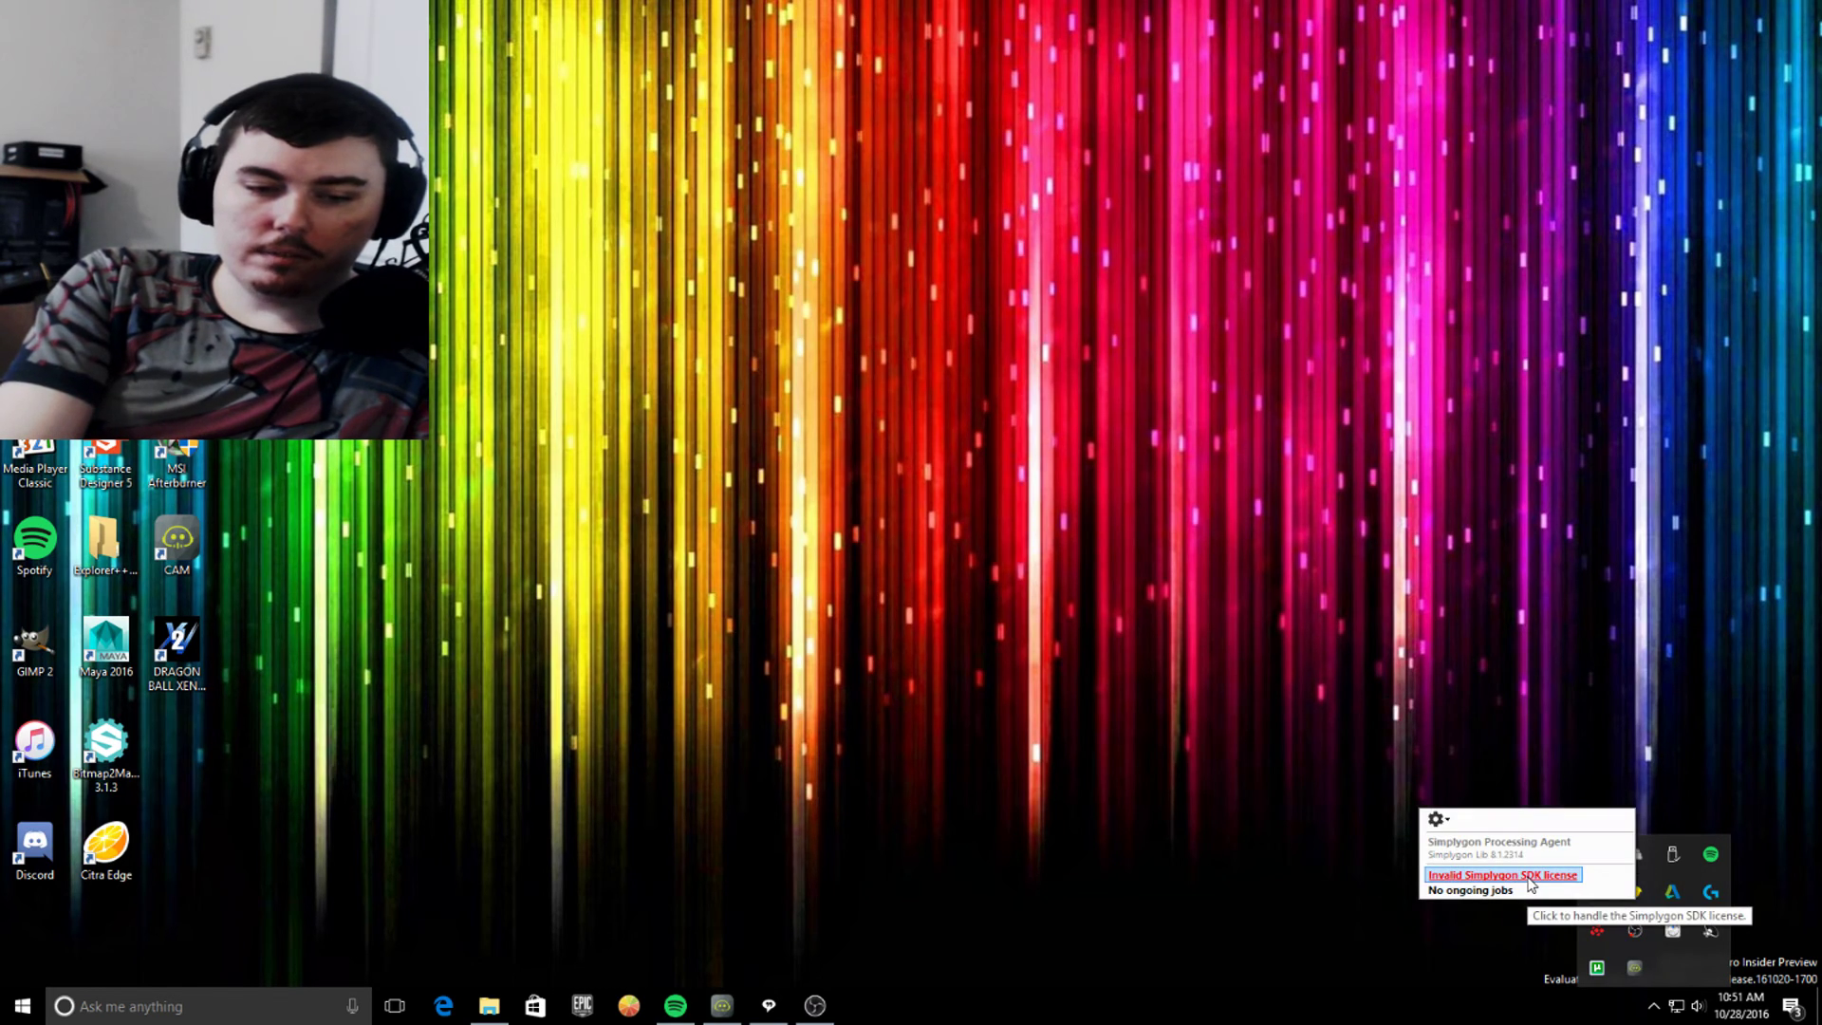
left_click(1440, 820)
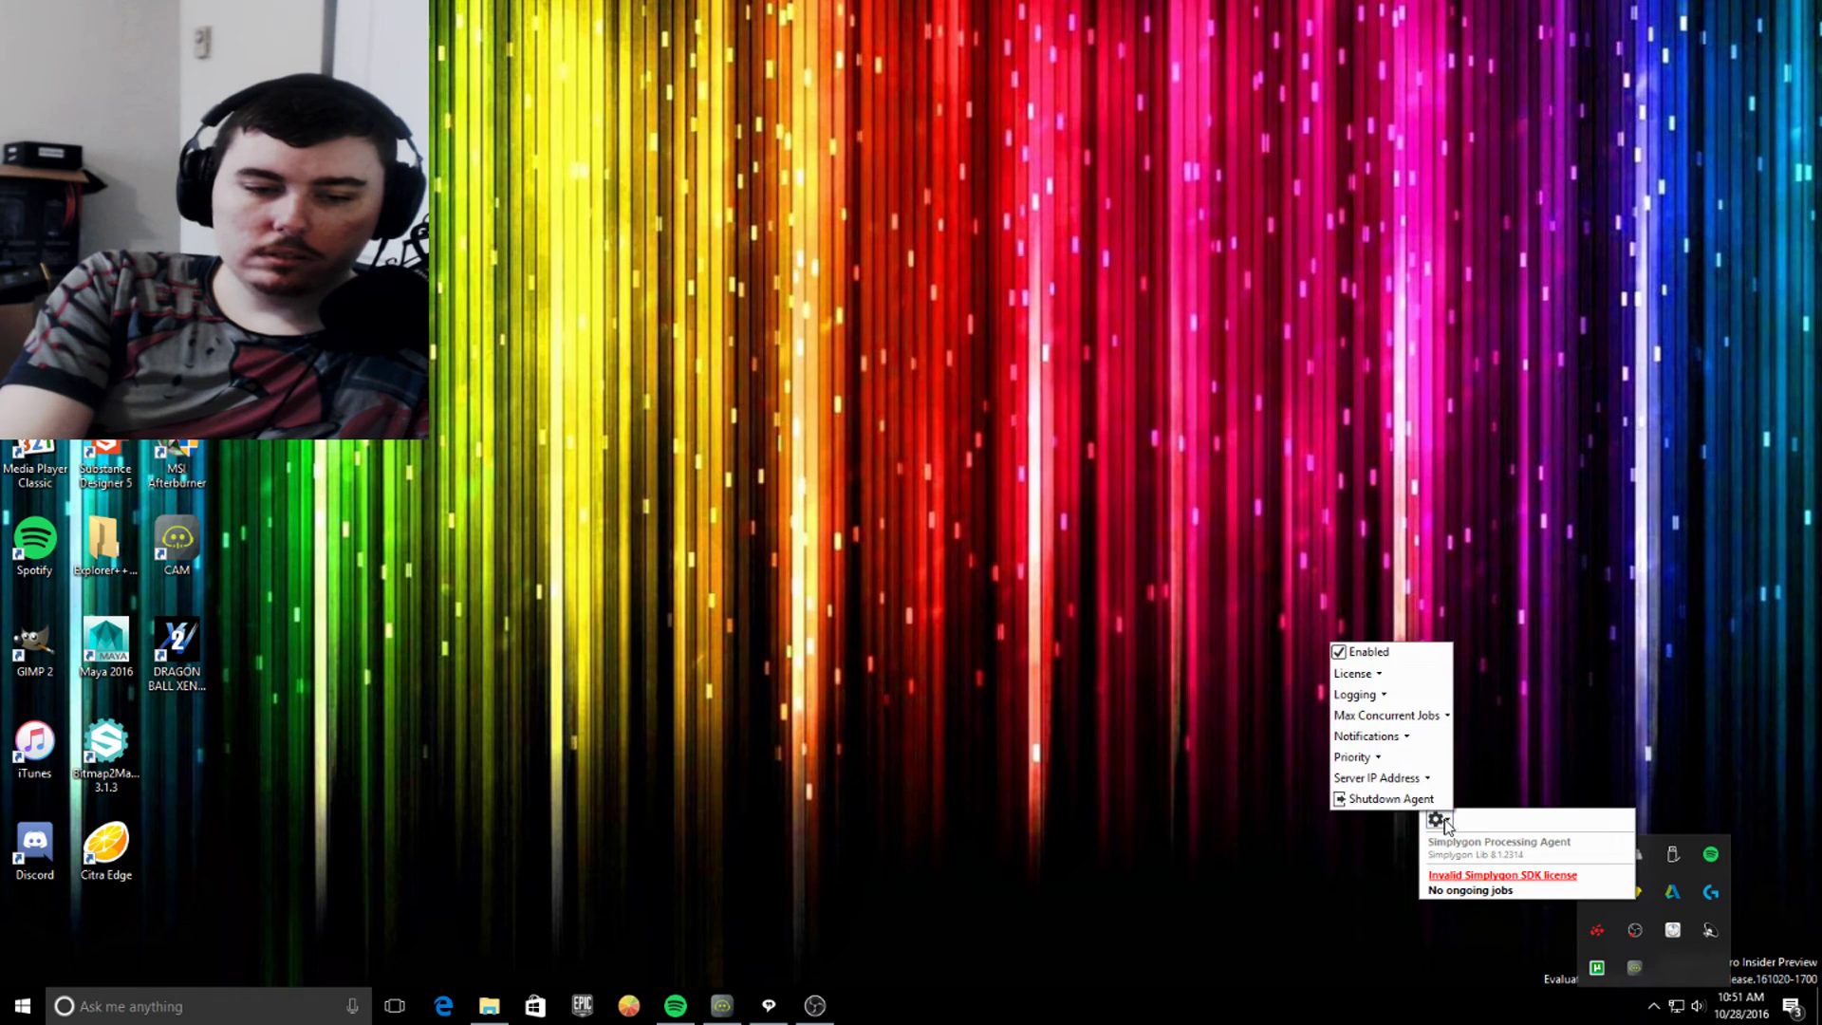
left_click(1390, 799)
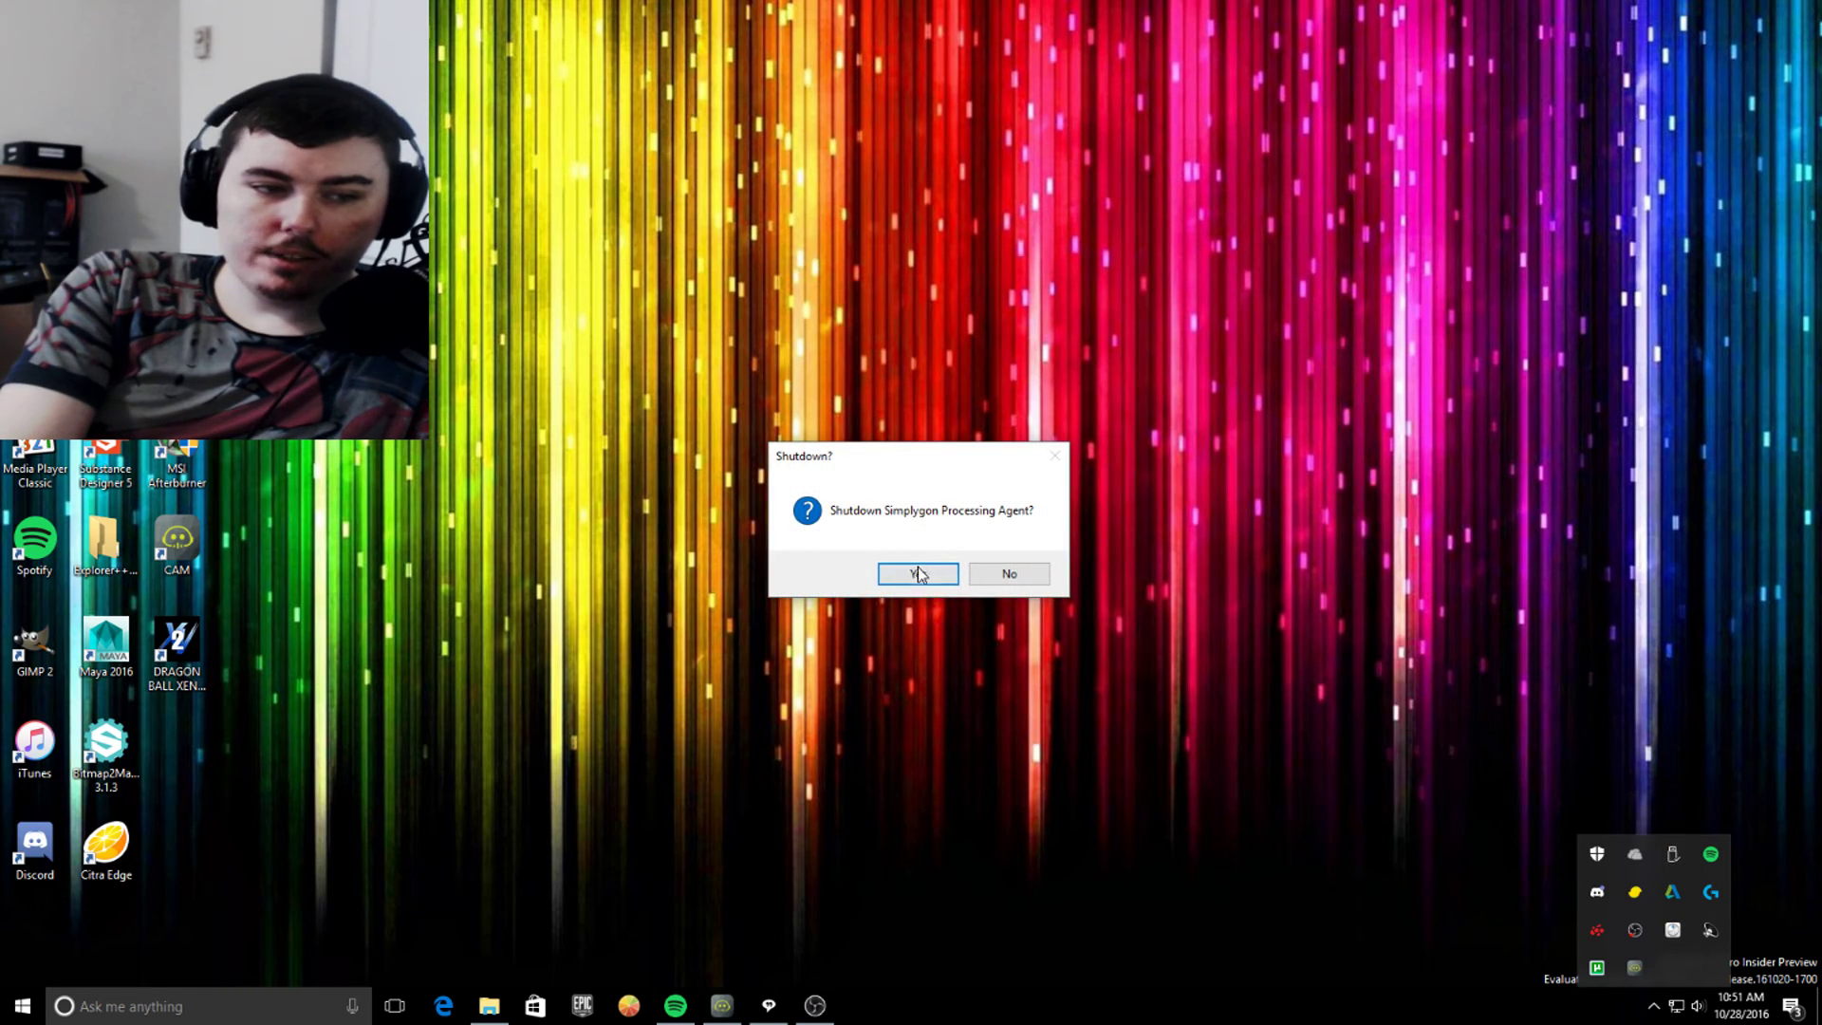
key("Return")
- Exit Autodesk Application Manager, another background tray app and the audio tray app
right_click(1634, 892)
left_click(1624, 884)
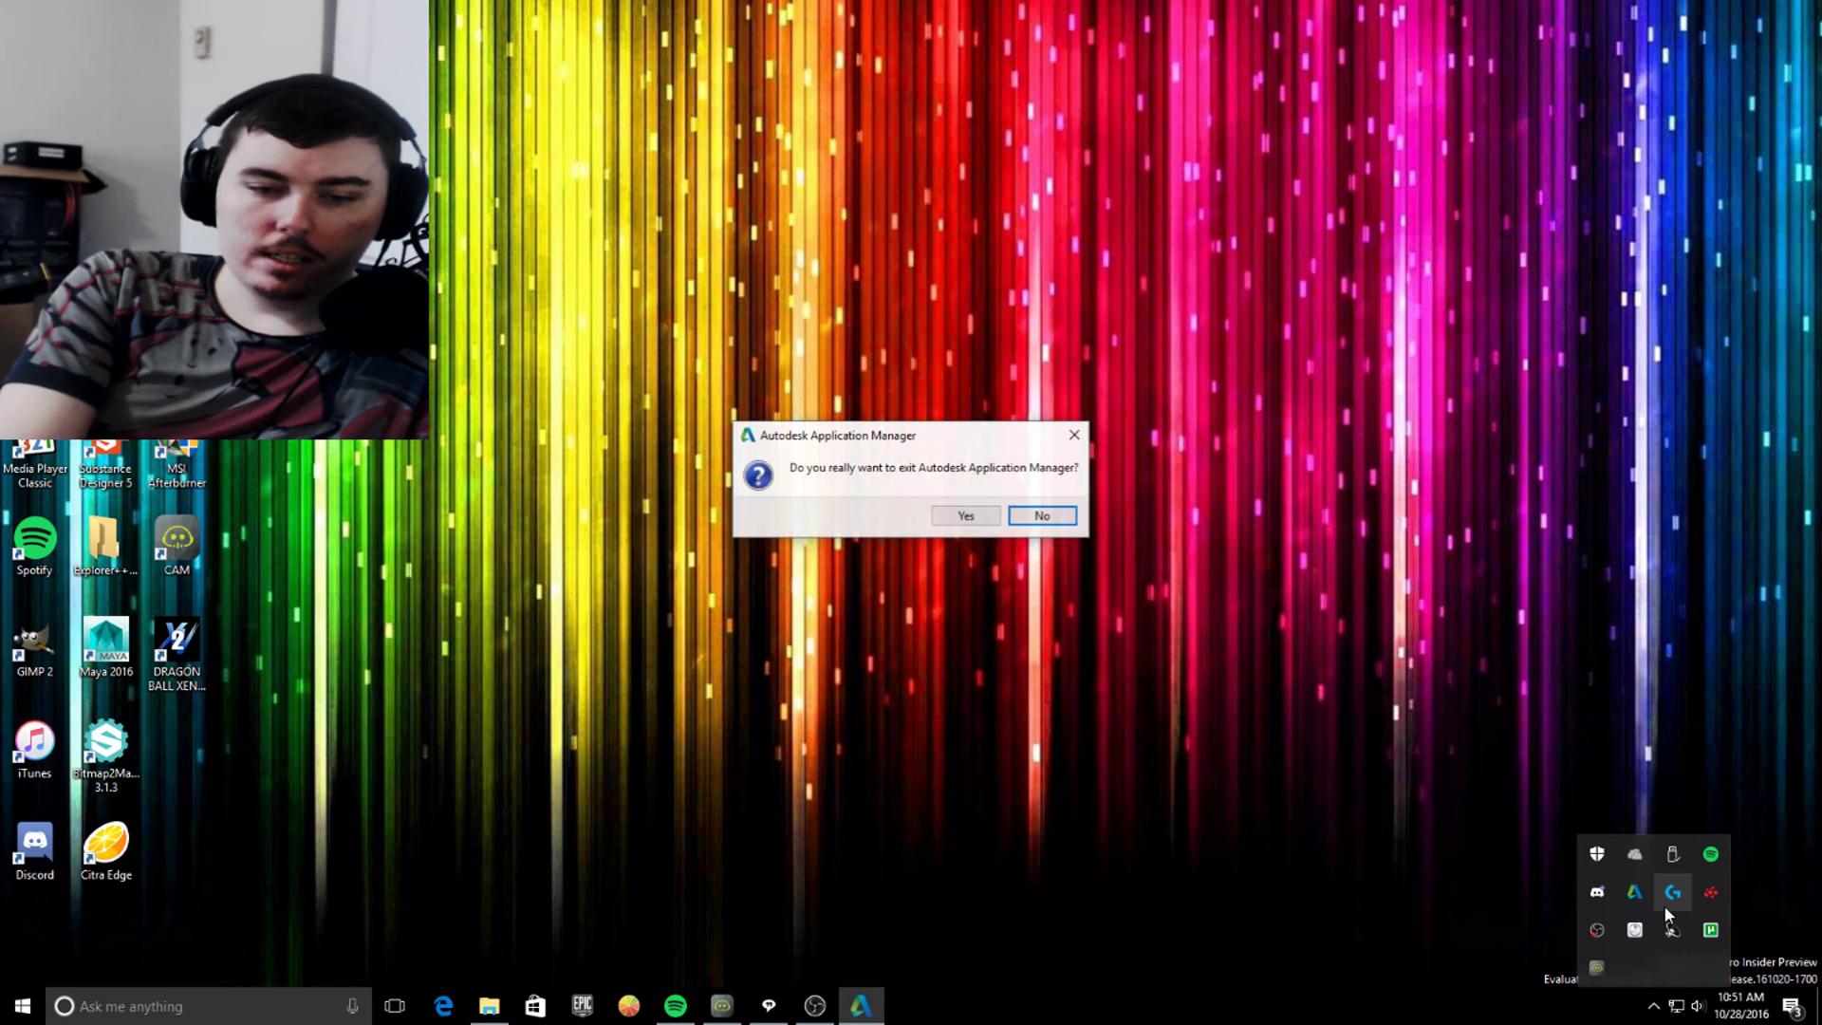
left_click(966, 515)
right_click(1634, 928)
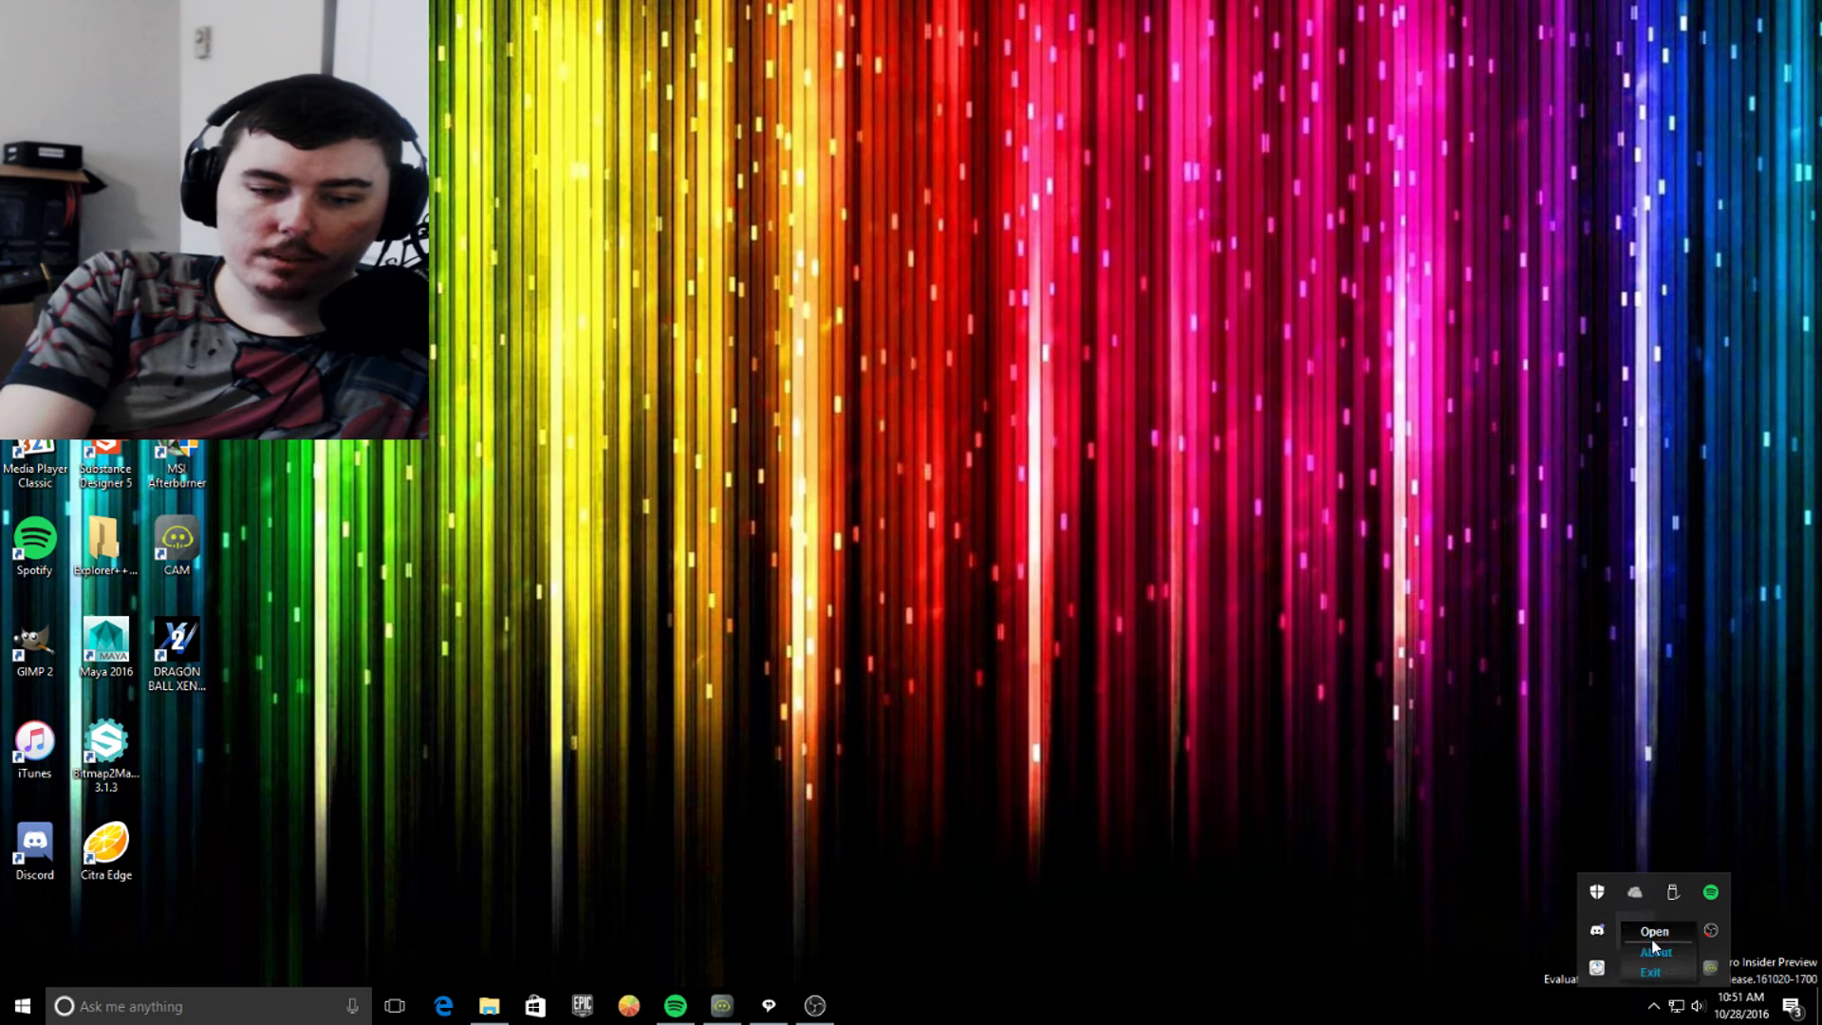
left_click(1661, 973)
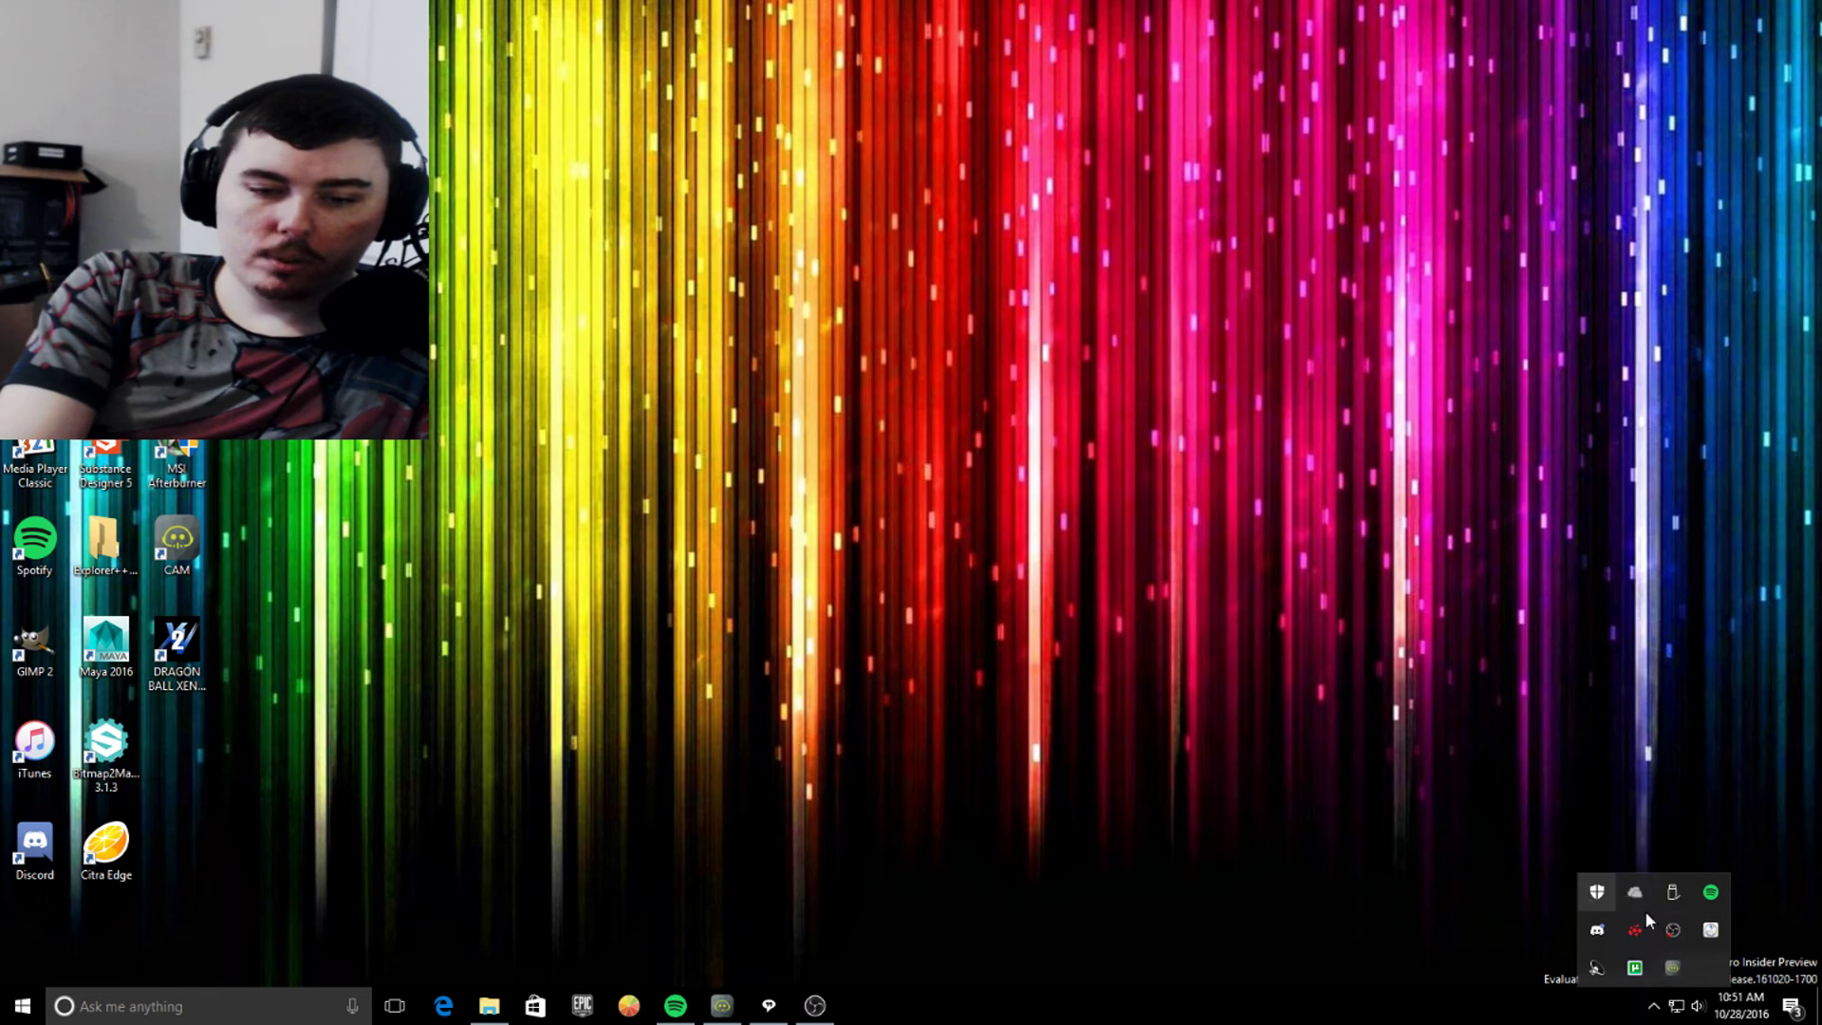
right_click(1711, 930)
left_click(1580, 926)
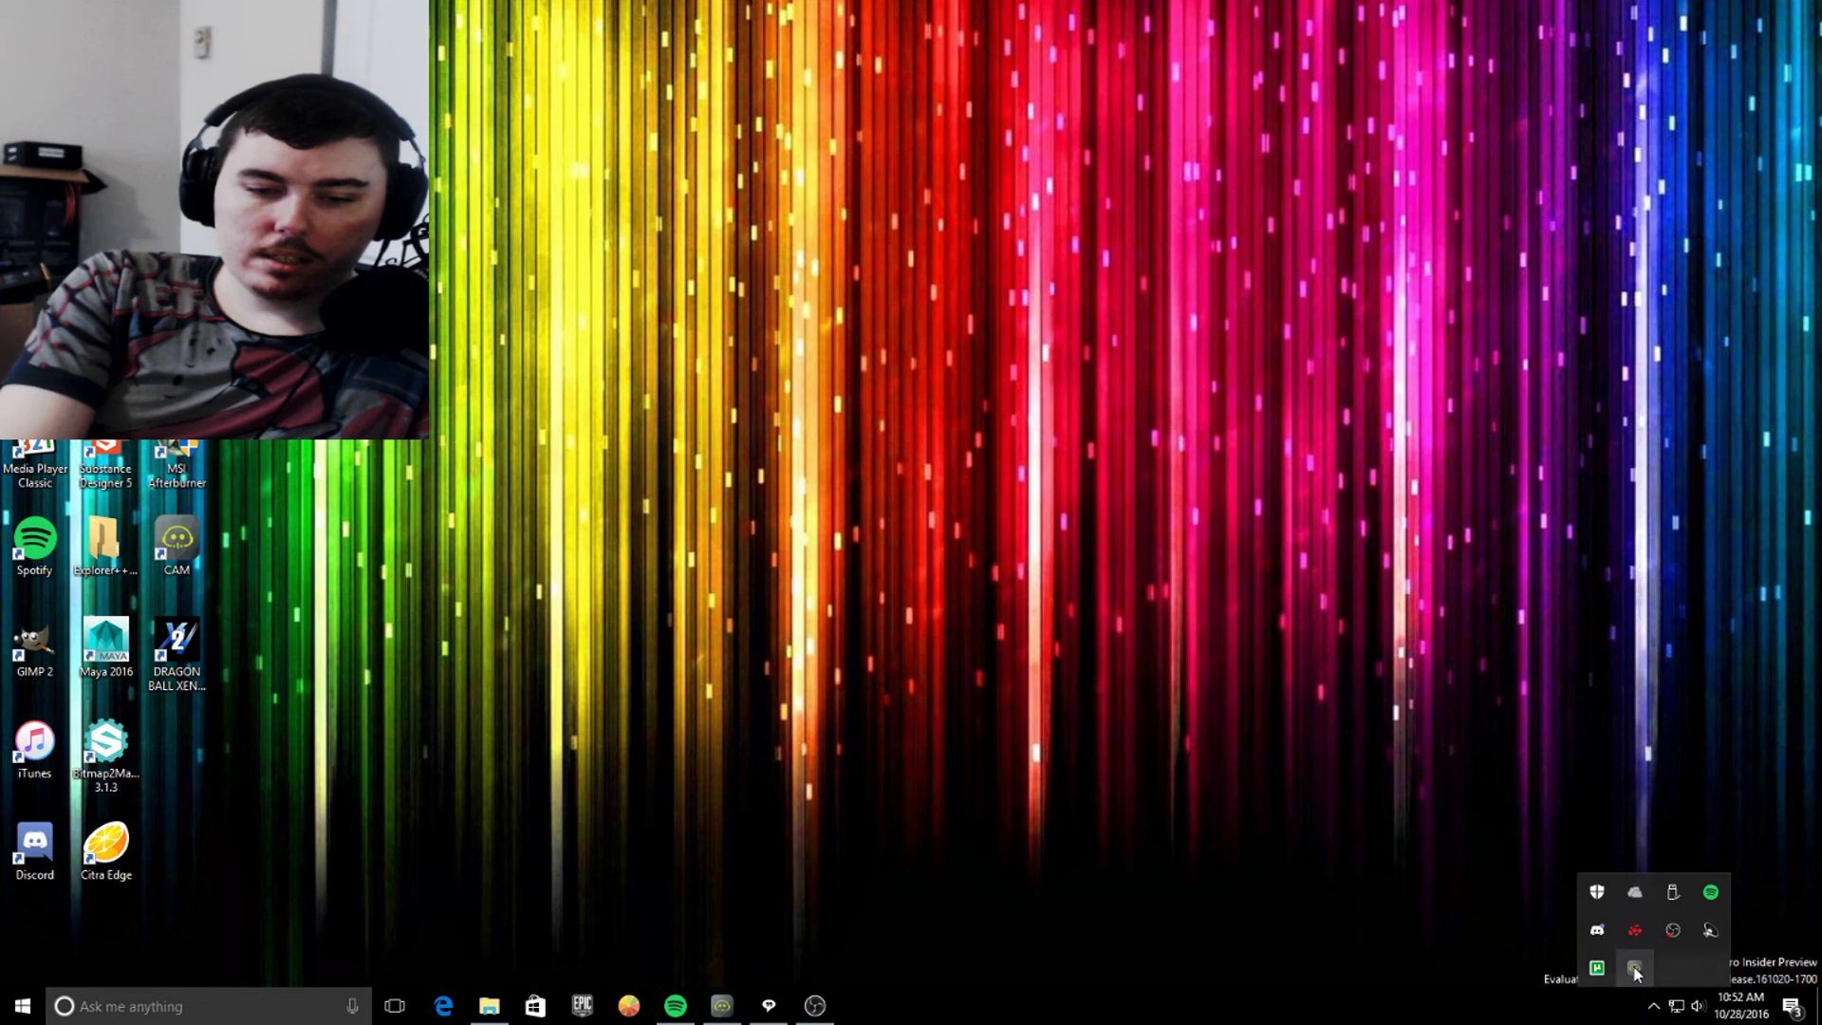
- Check the CAM and µTorrent tray menus, then bring the CAM window to the front
right_click(1634, 970)
left_click(1492, 949)
right_click(1634, 930)
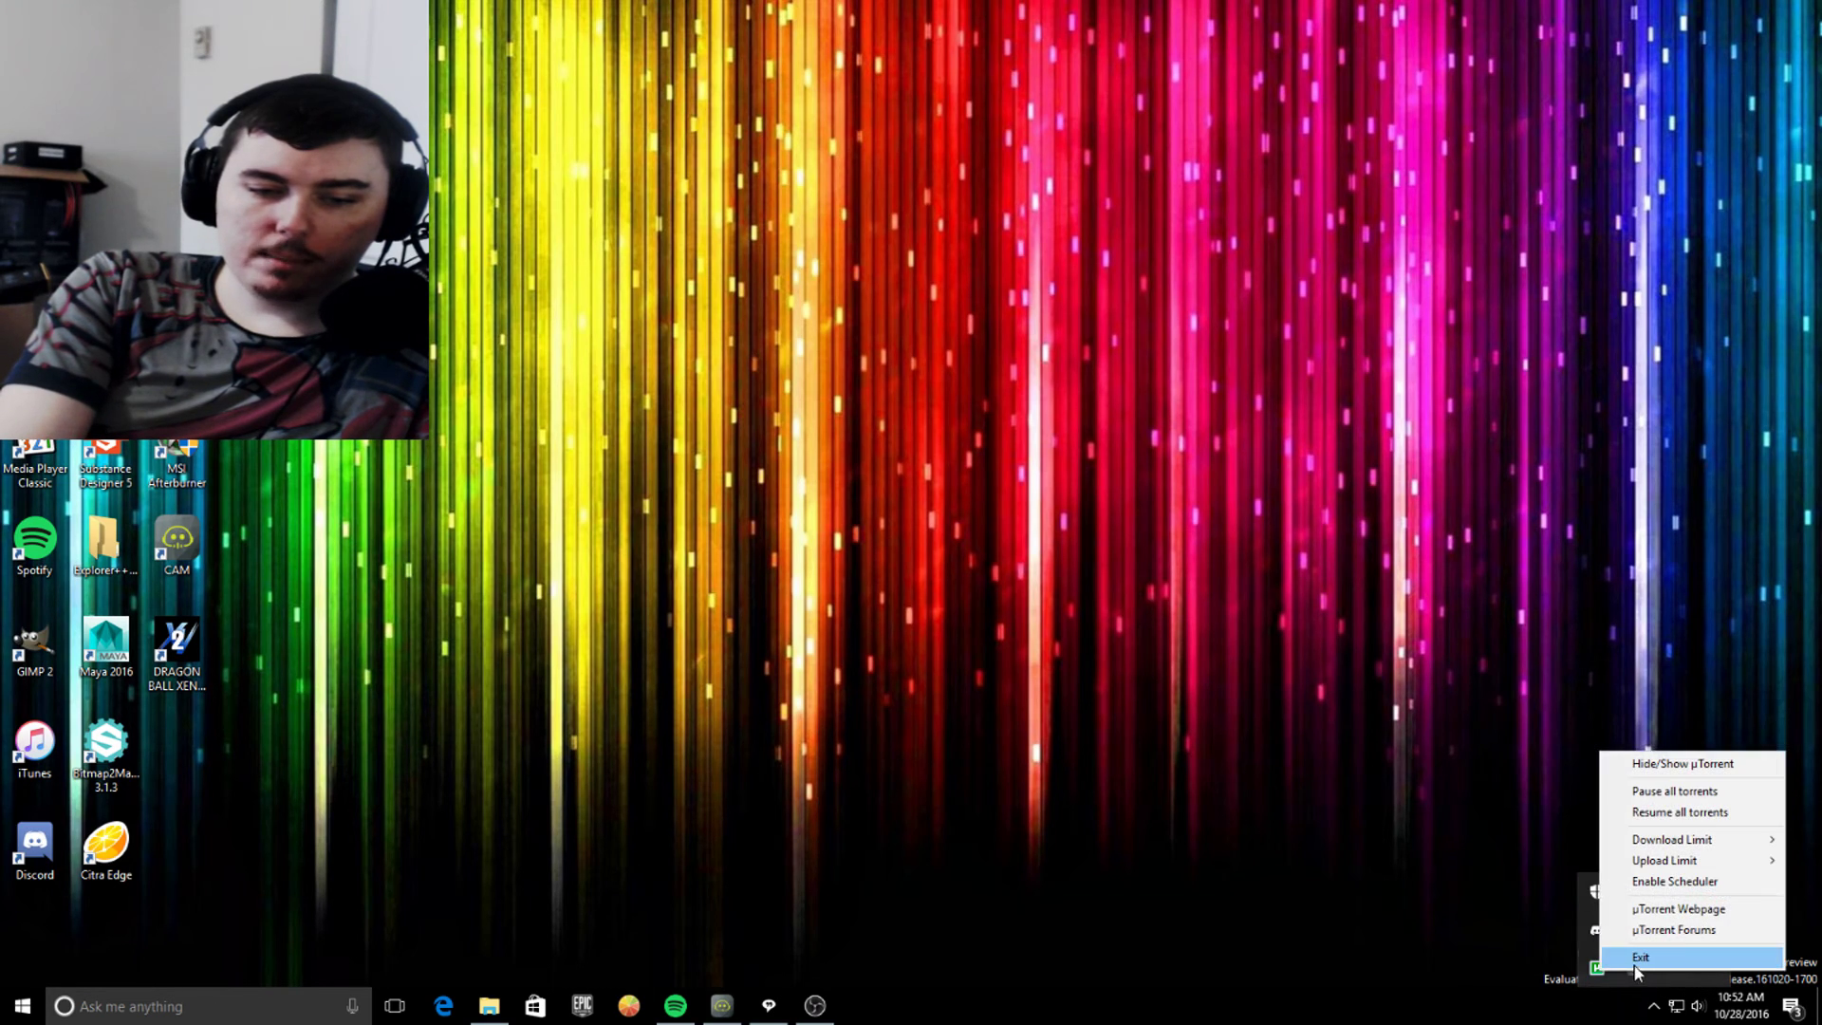
left_click(1621, 935)
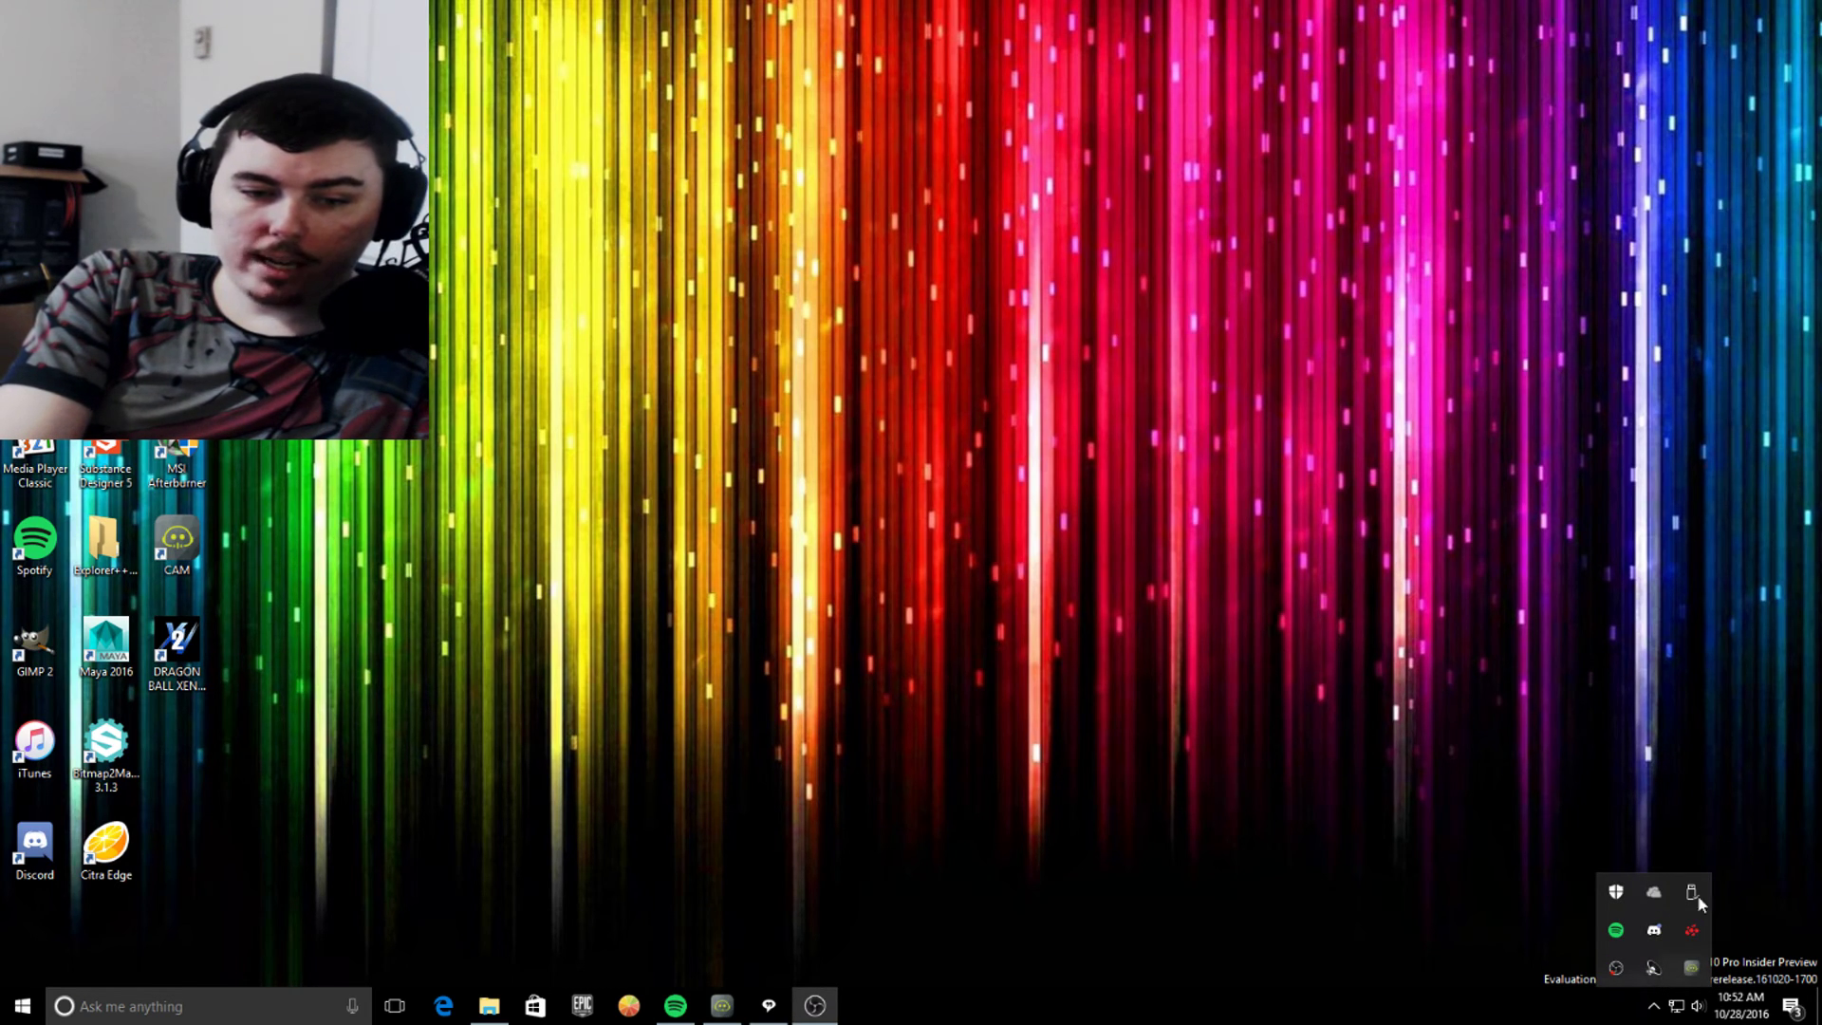
left_click(722, 1006)
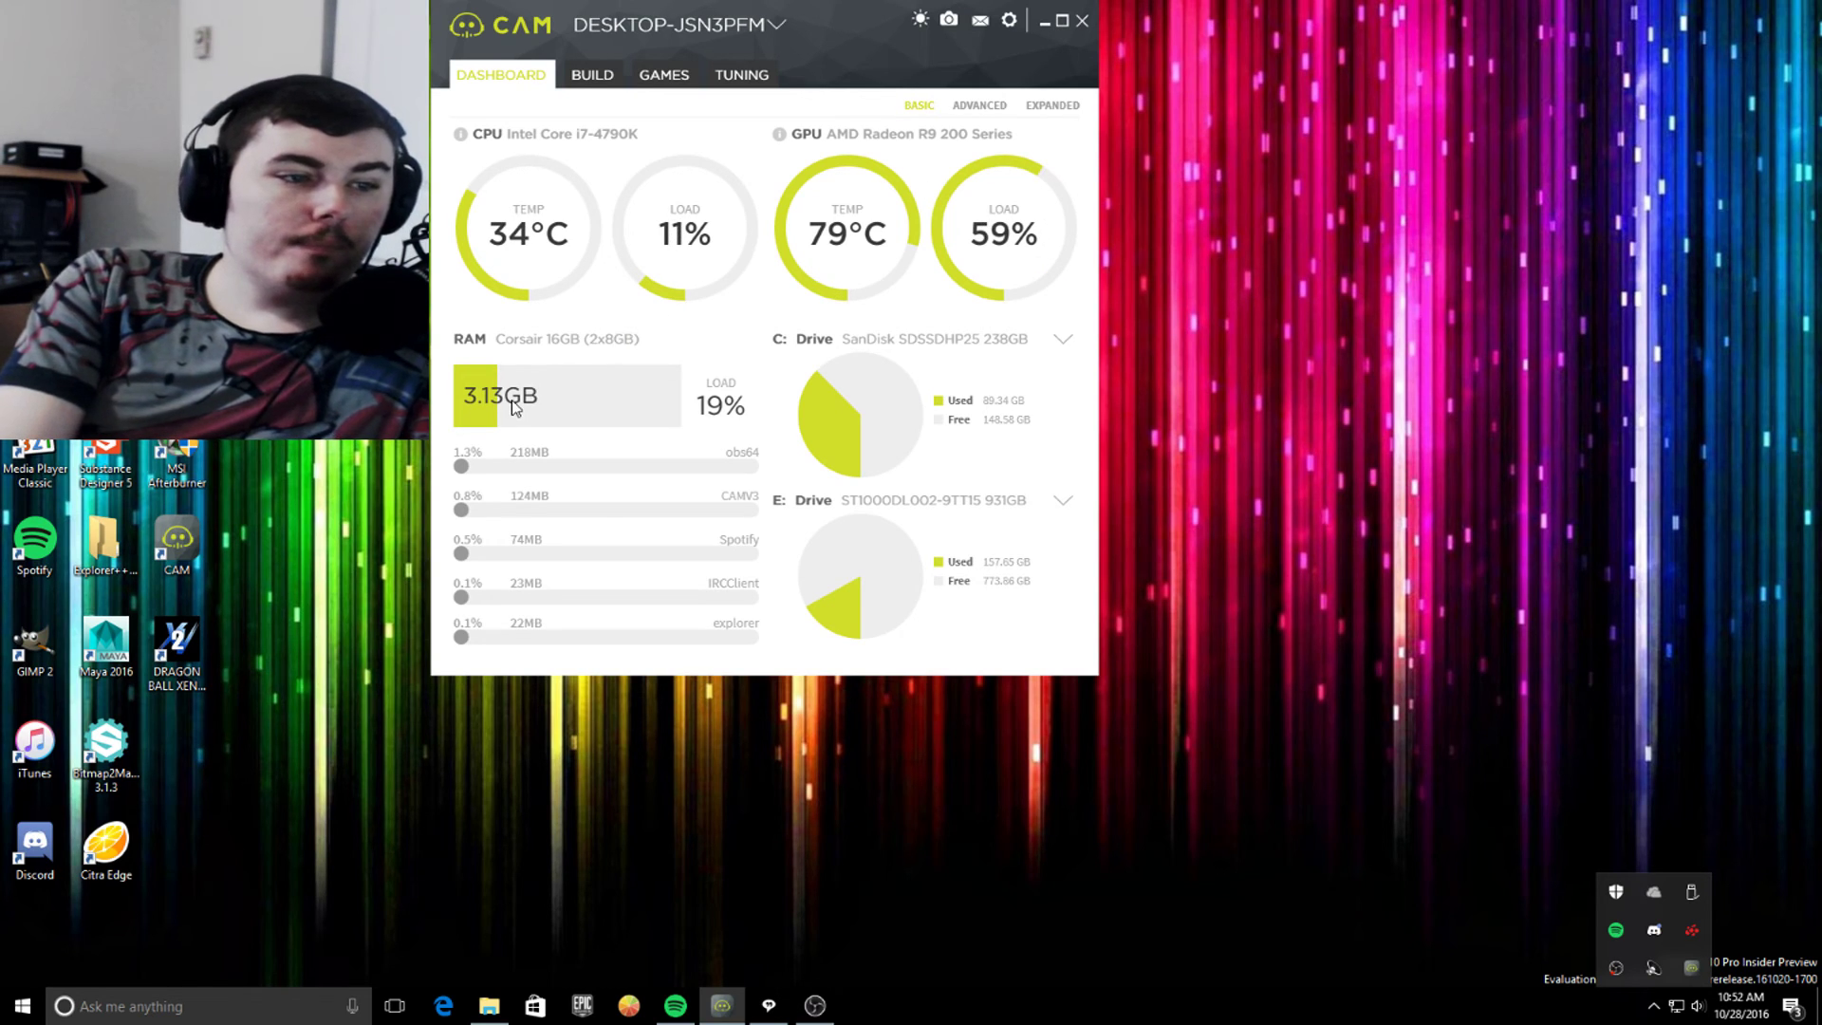
- Maximize NZXT CAM to show full CPU, GPU, RAM, motherboard and drive tables
left_click(1060, 22)
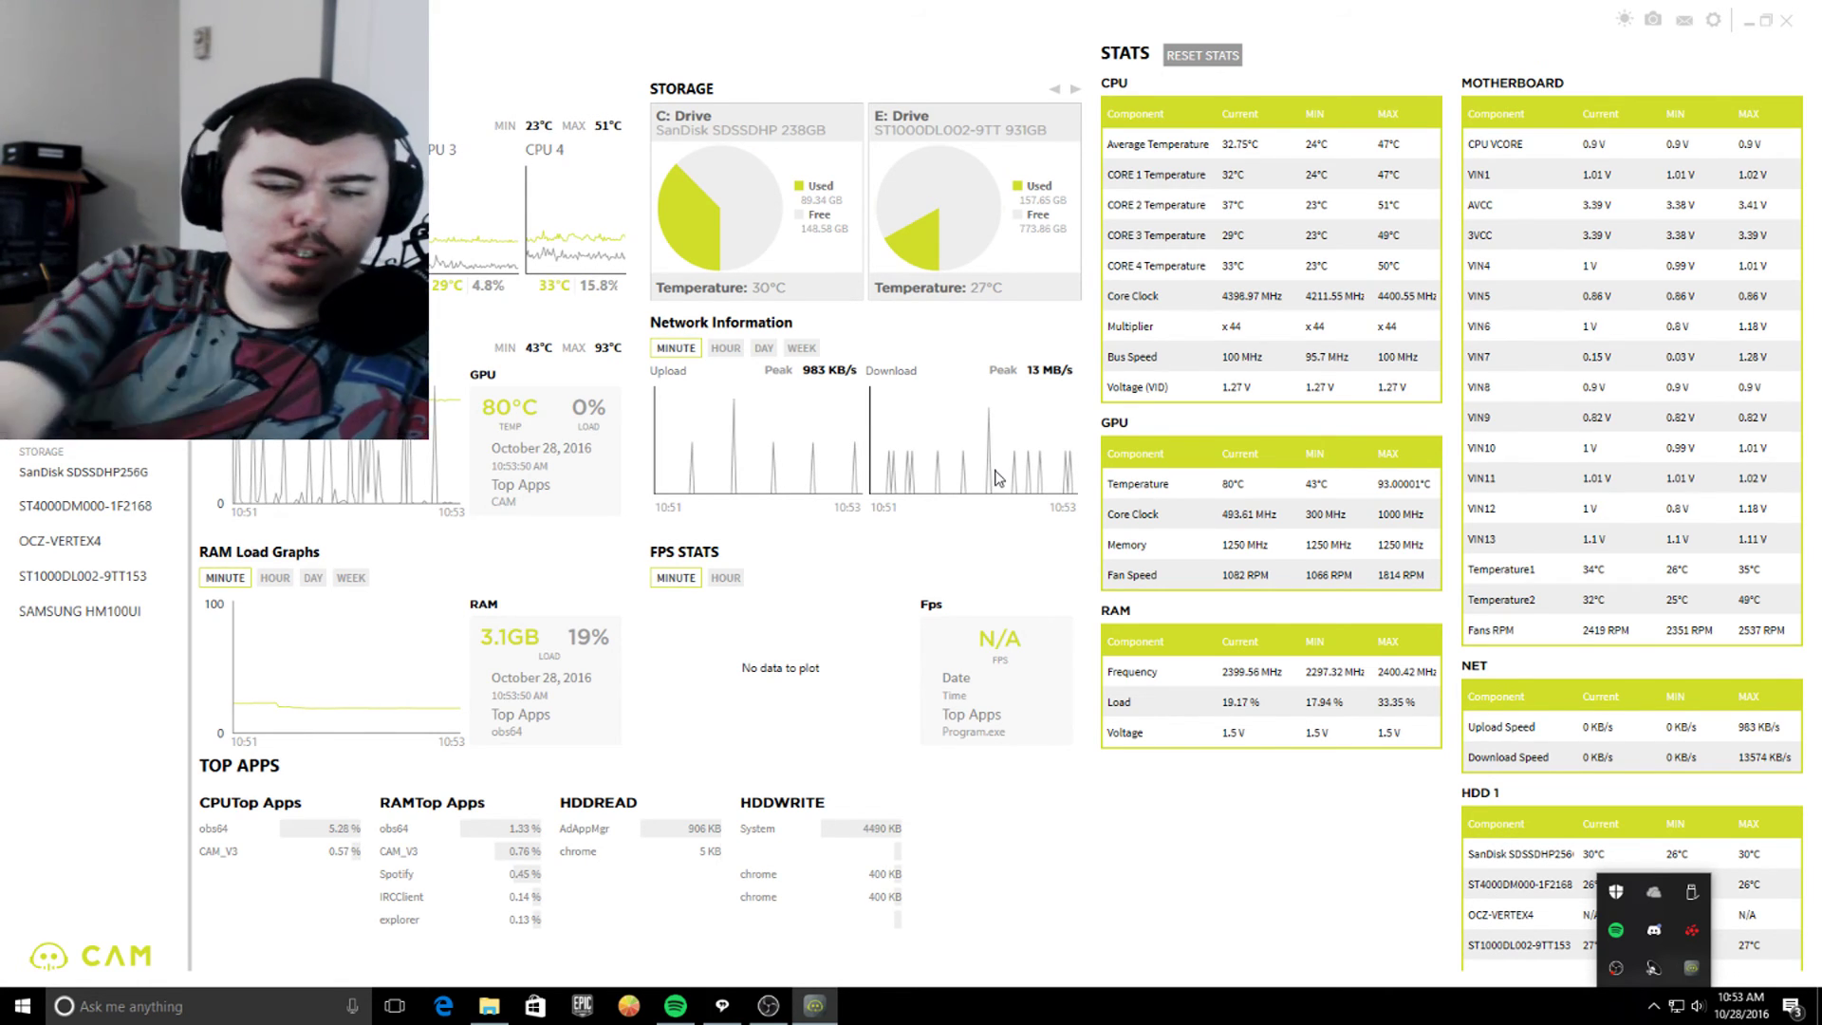
- Bring up the MSI Afterburner window from the system tray
left_click(184, 1020)
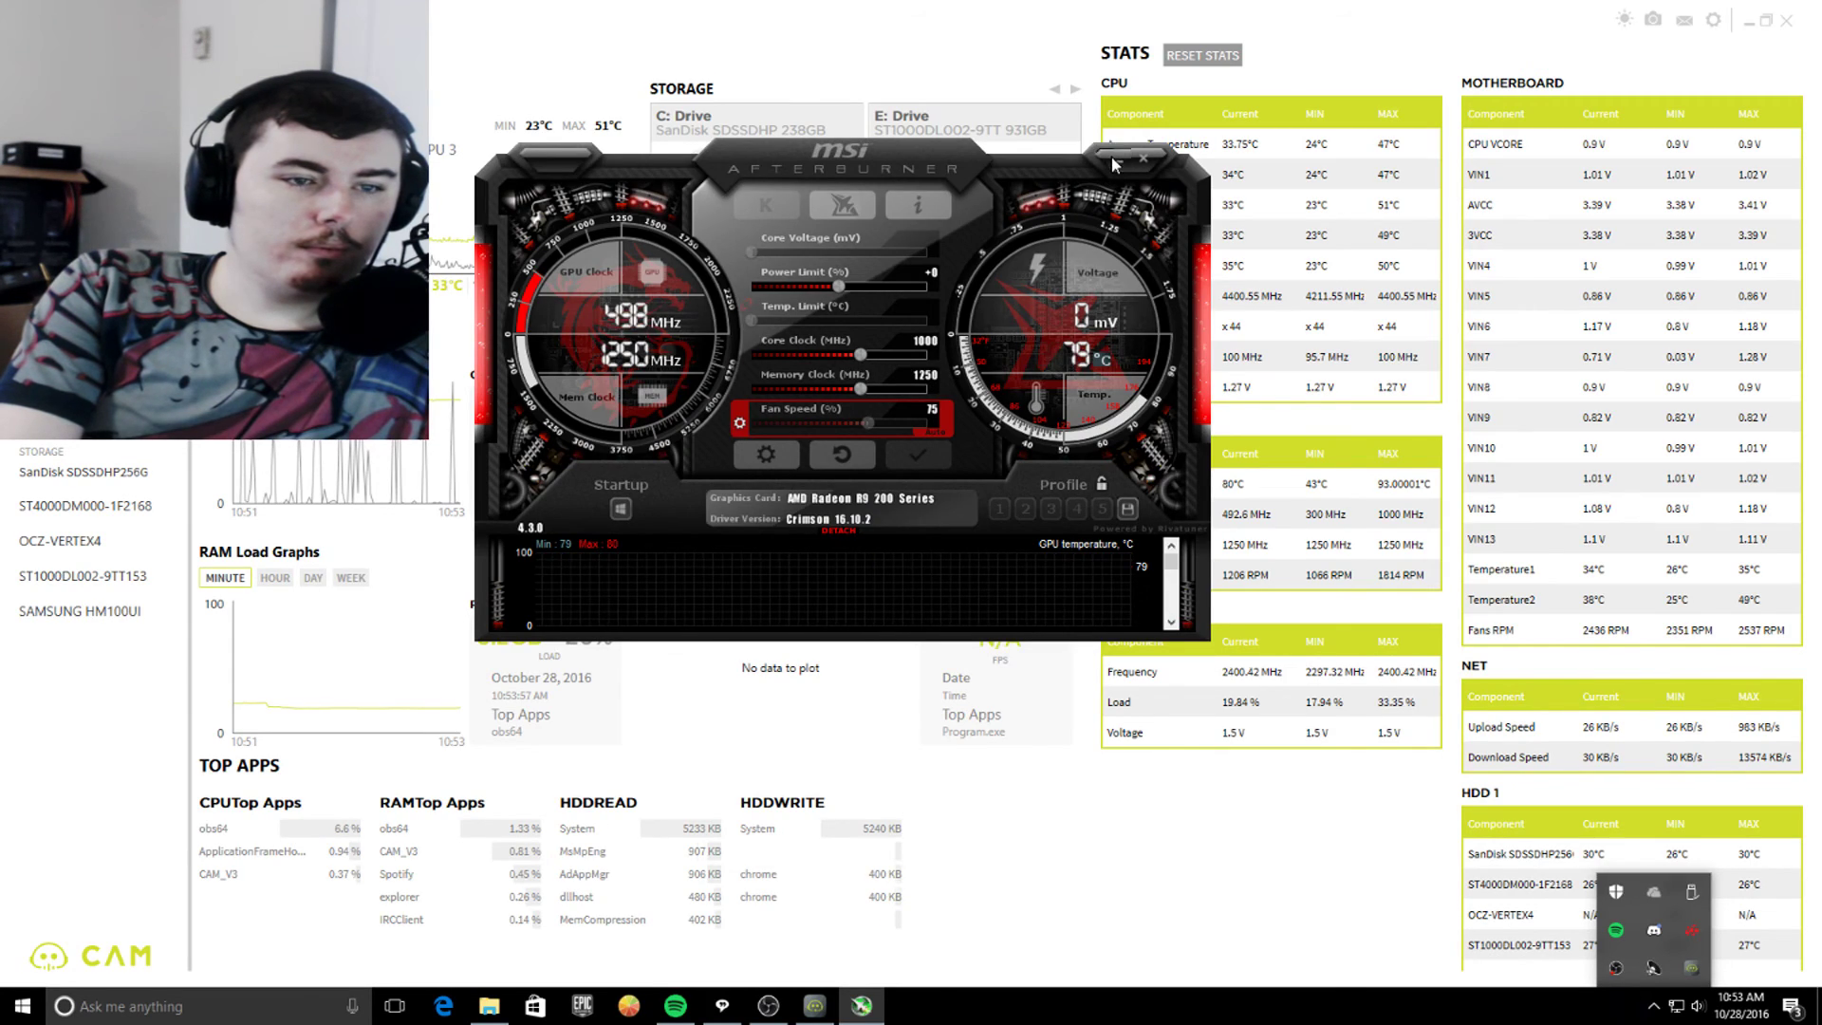
left_click(1112, 158)
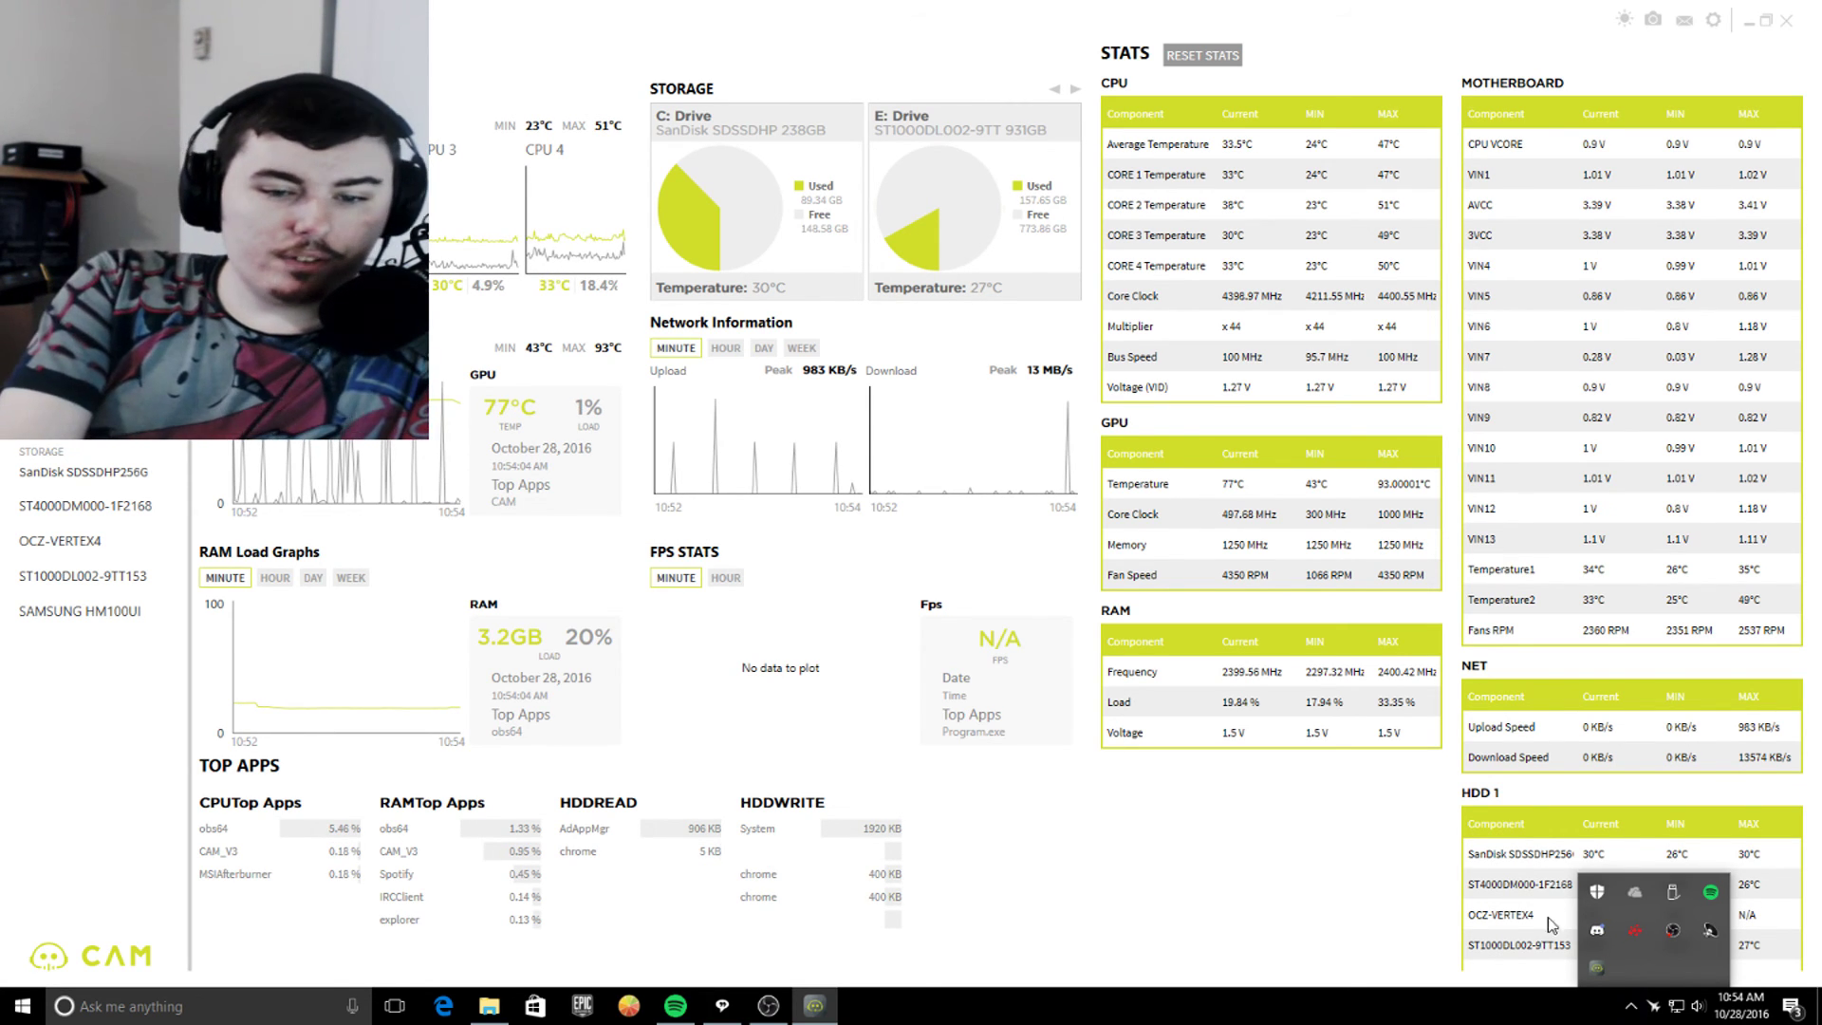
left_click(1596, 966)
- Enable Start with Windows, Unlock voltage control and Unlock voltage monitoring, then restart Afterburner
left_click(766, 455)
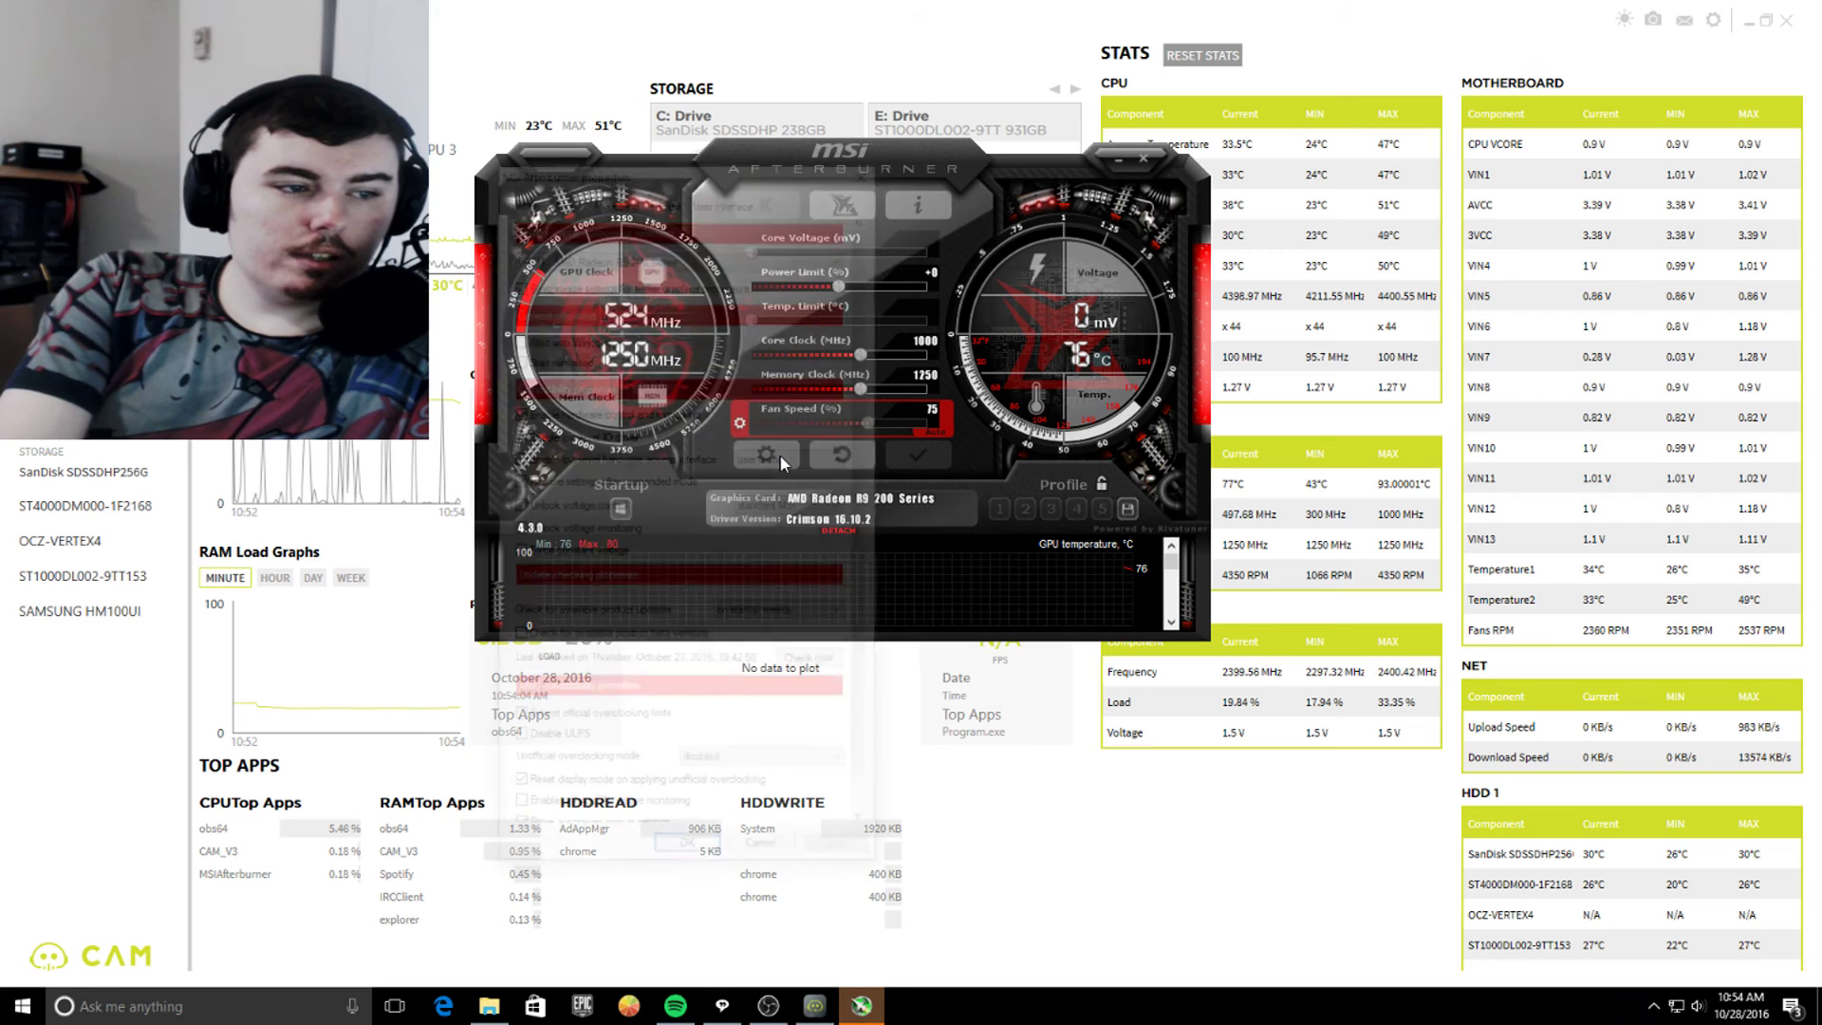
left_click(546, 337)
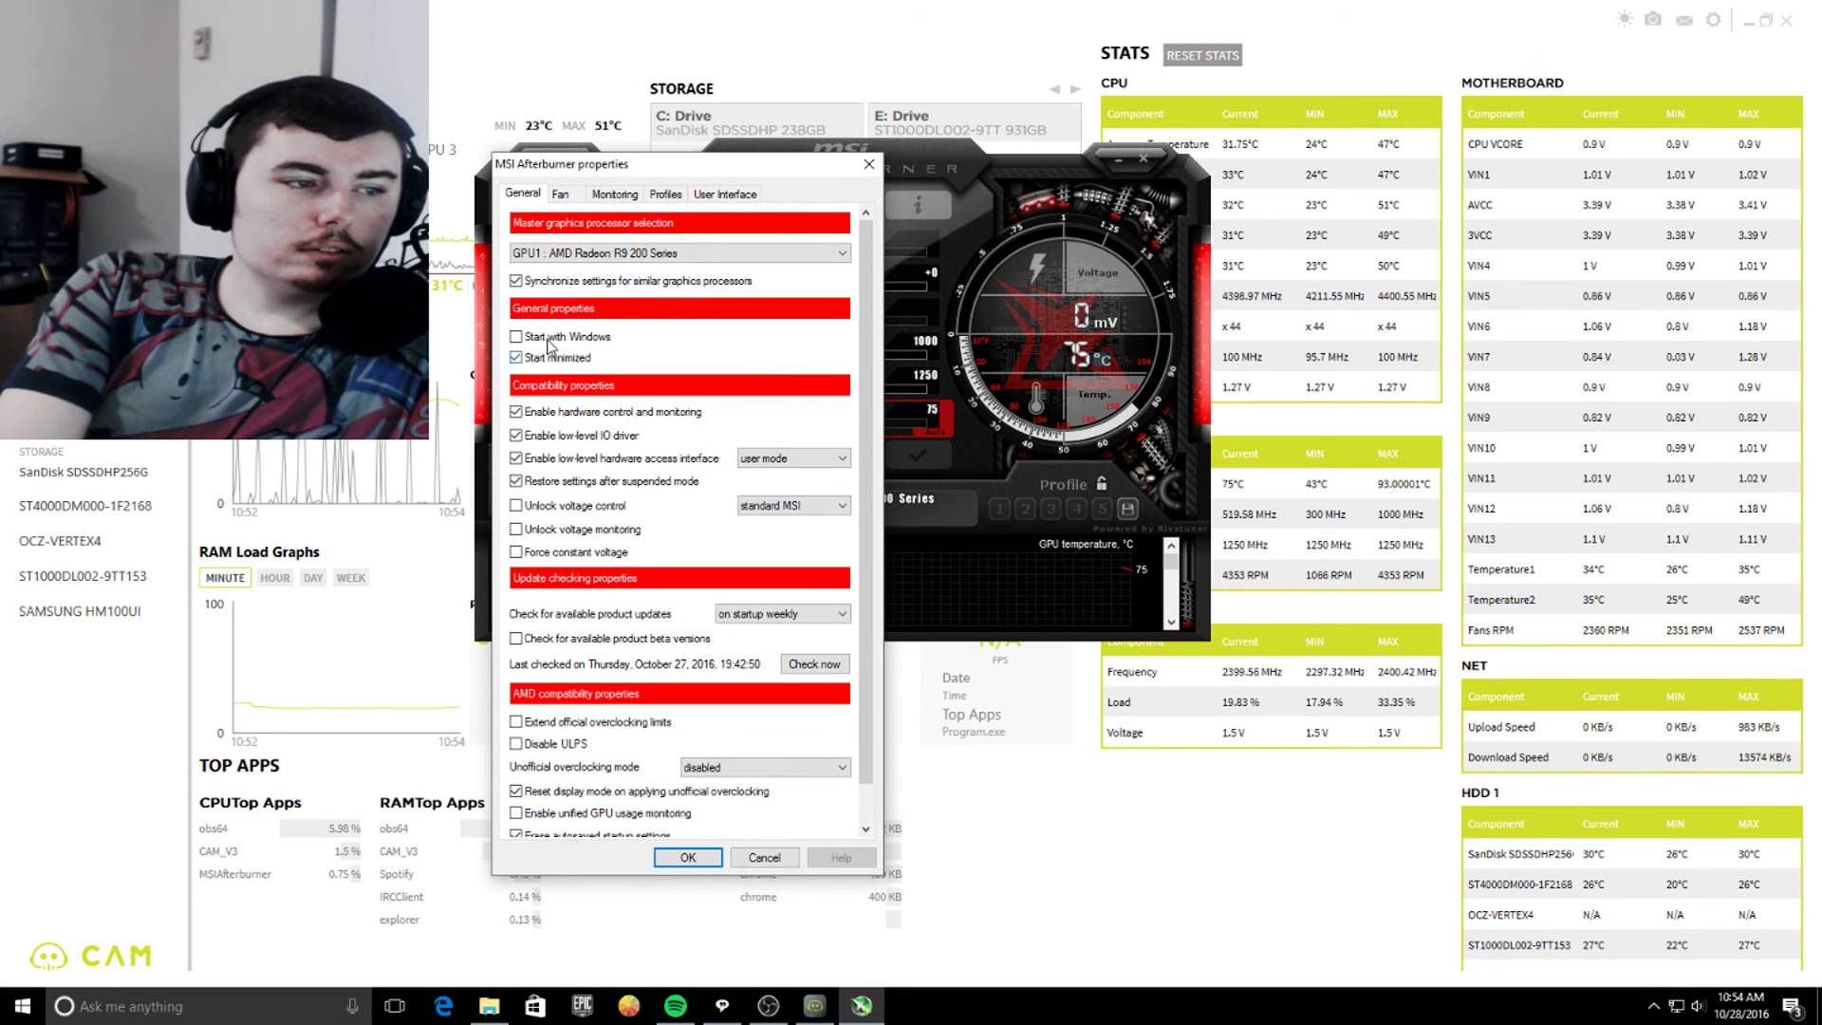
left_click(548, 358)
left_click(549, 529)
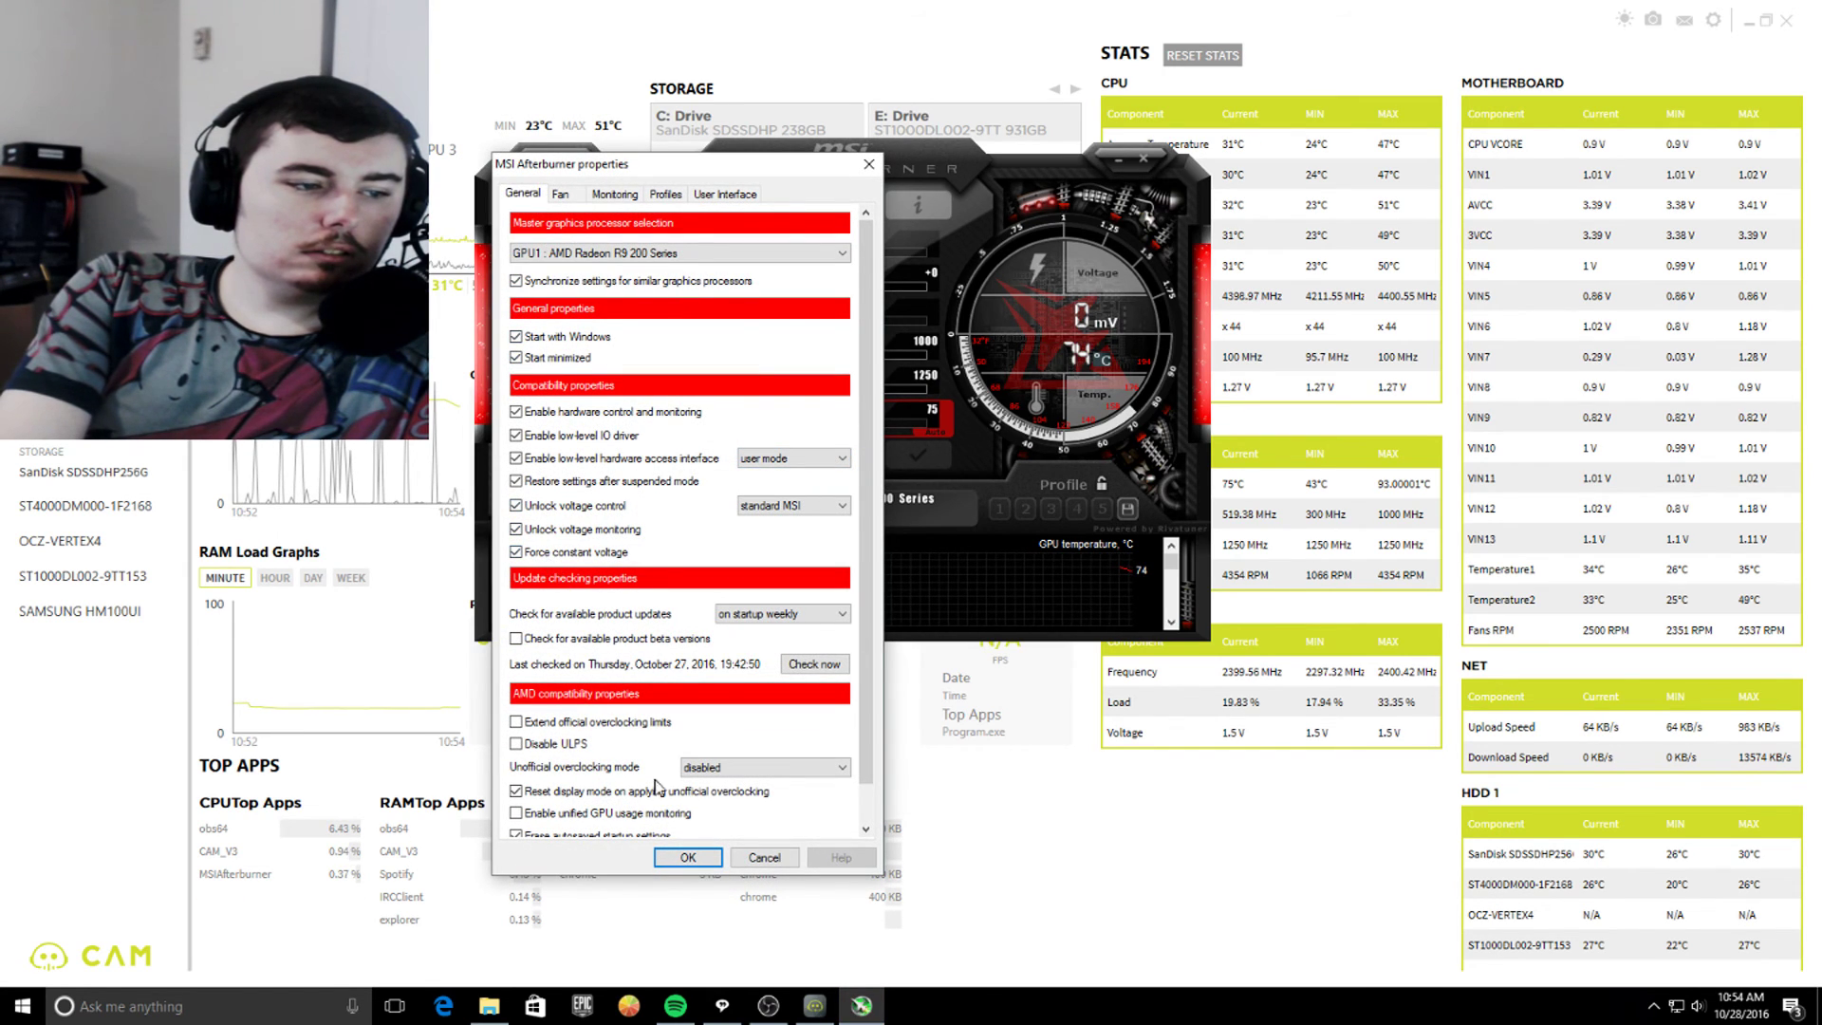
left_click(688, 857)
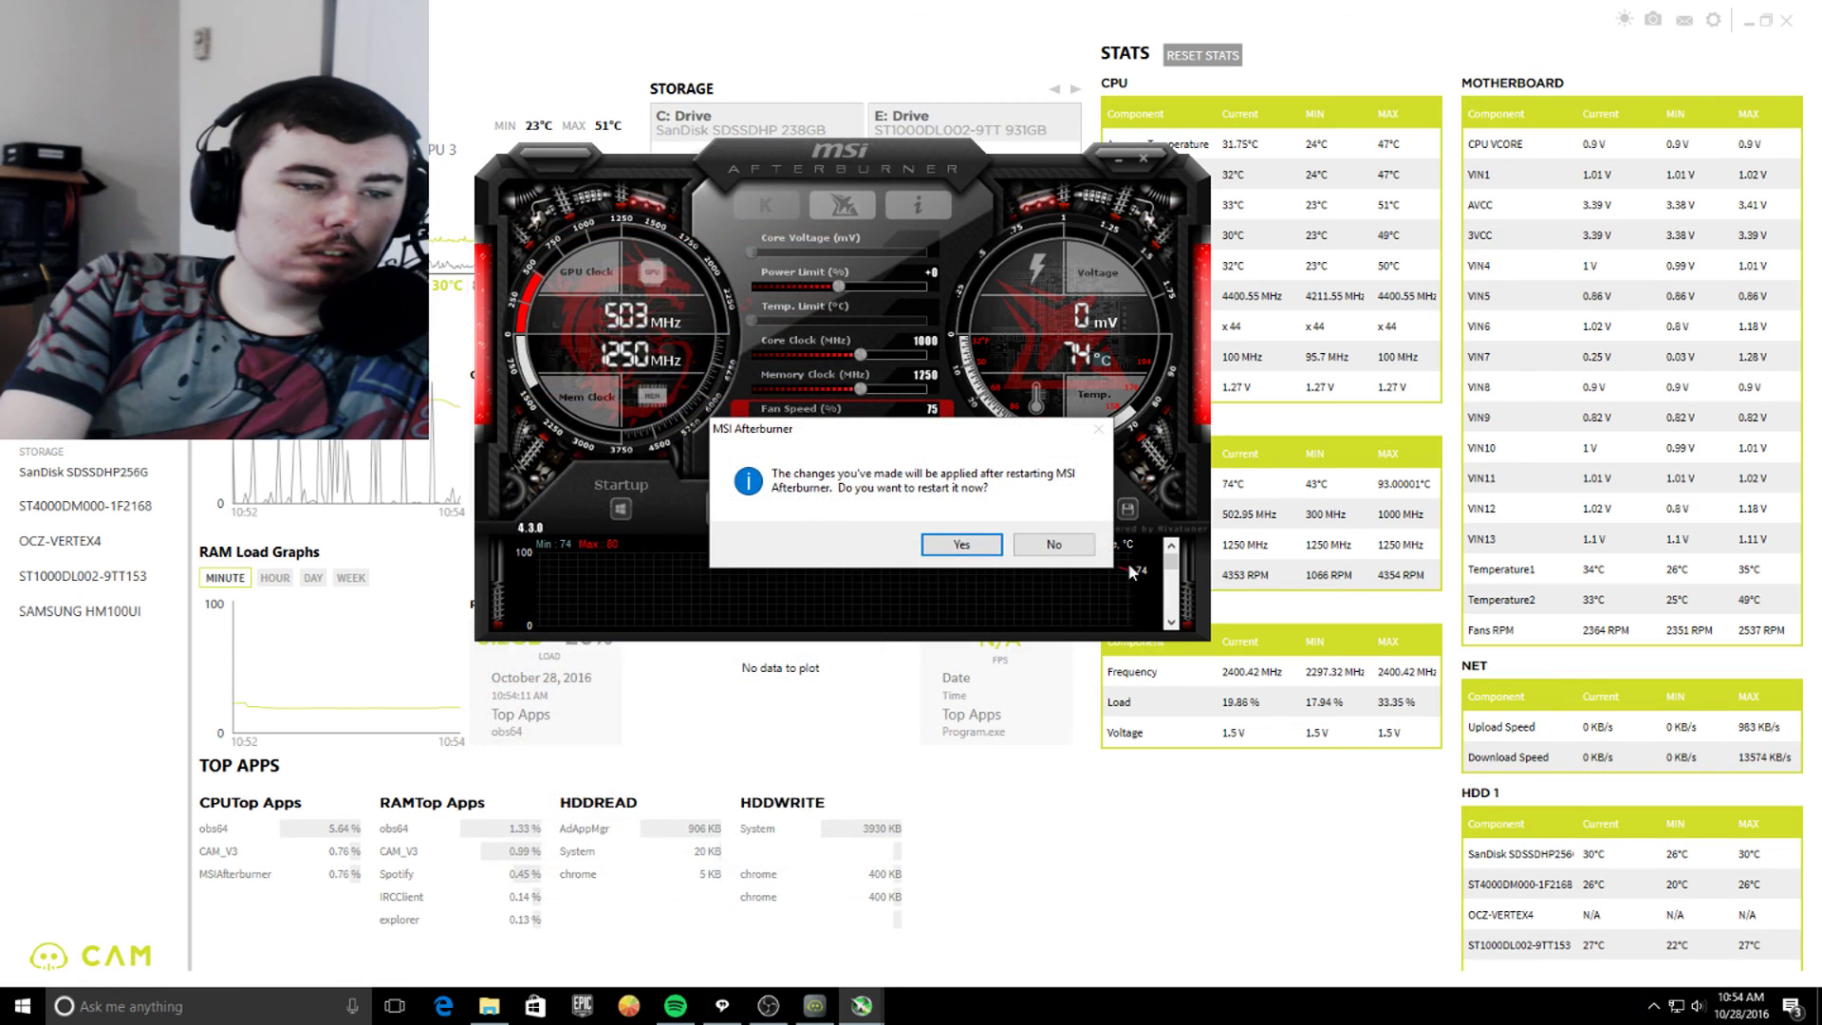
left_click(981, 548)
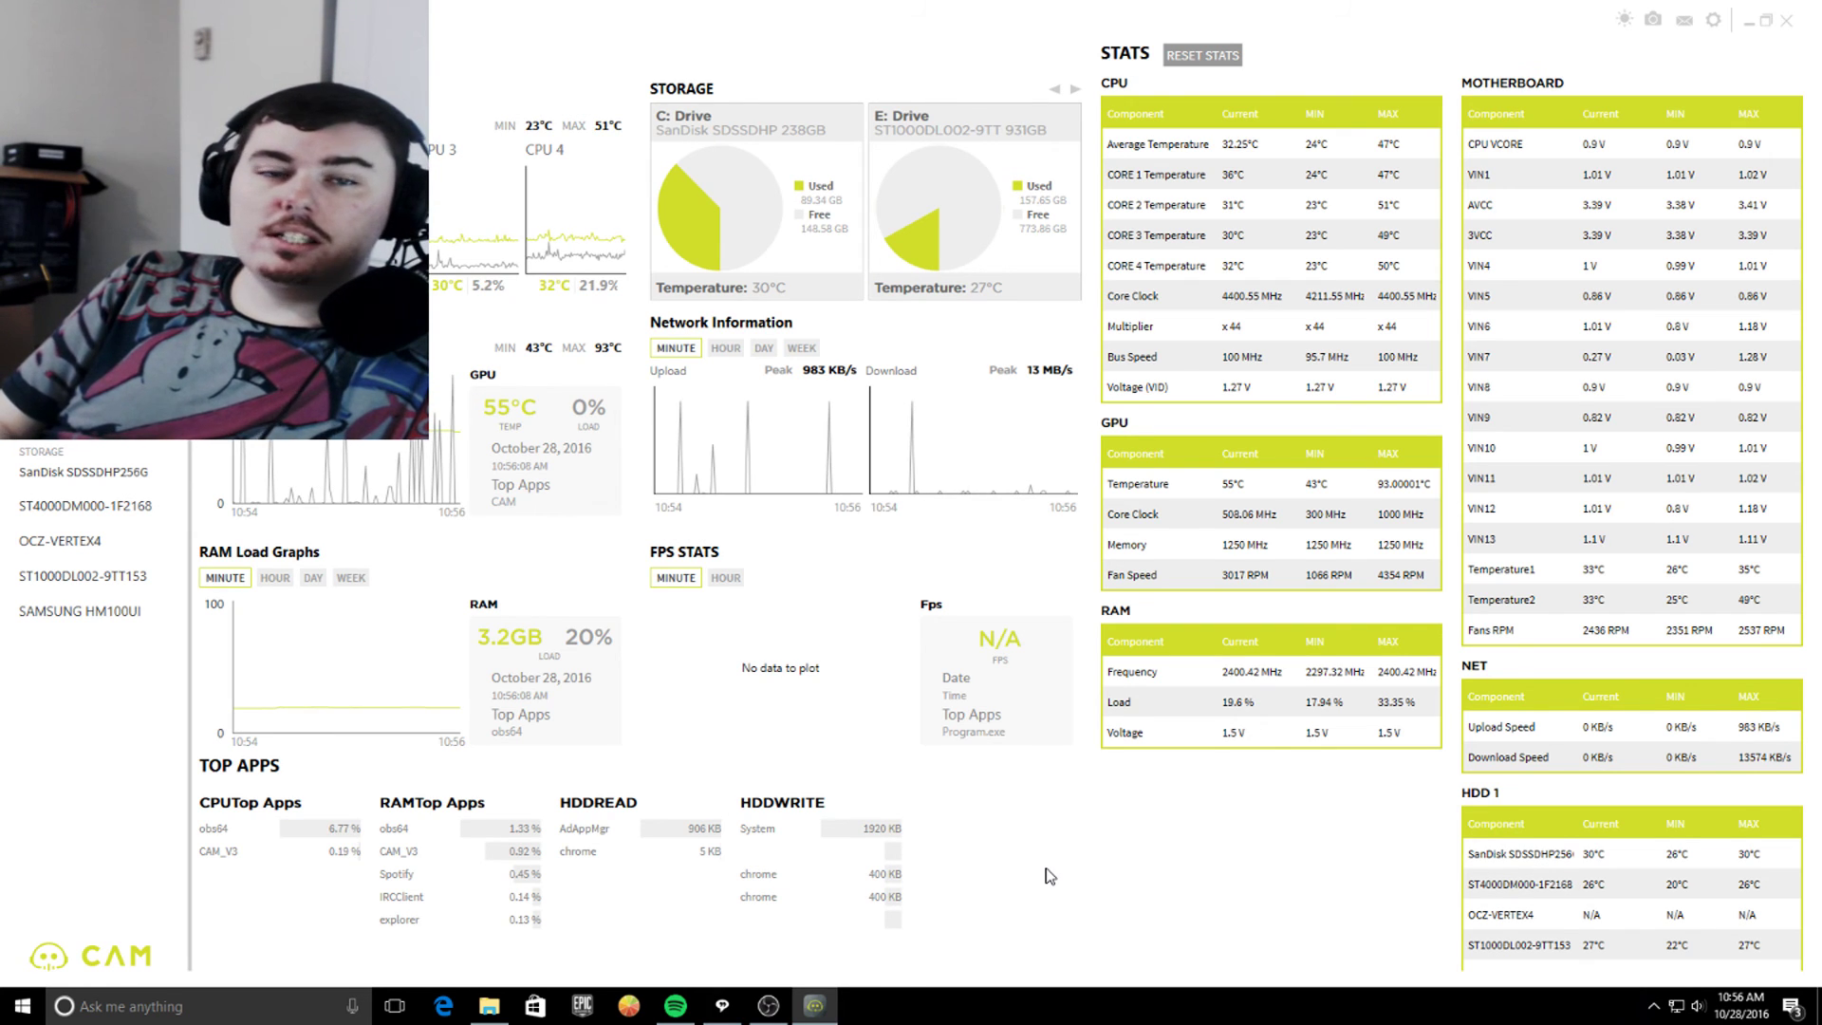
- Switch CAM to the dark theme, view and close its Settings, then minimize the window
left_click(1625, 19)
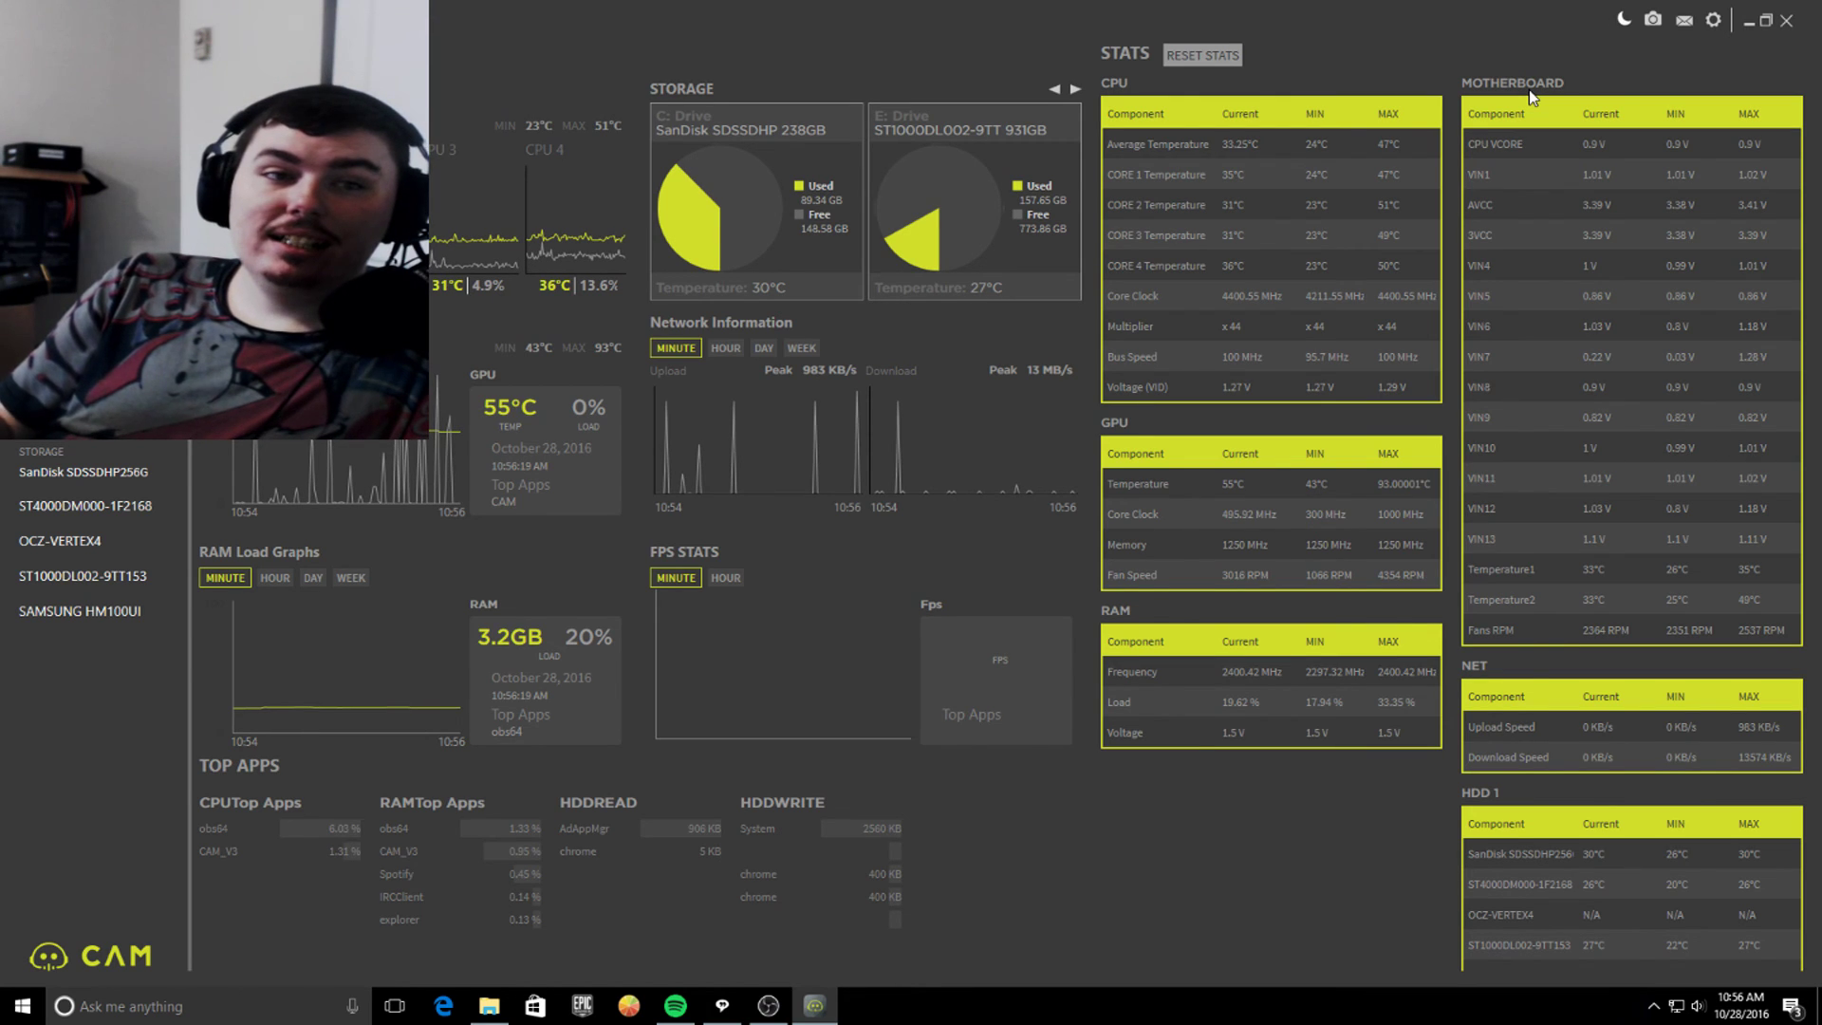
left_click(1718, 23)
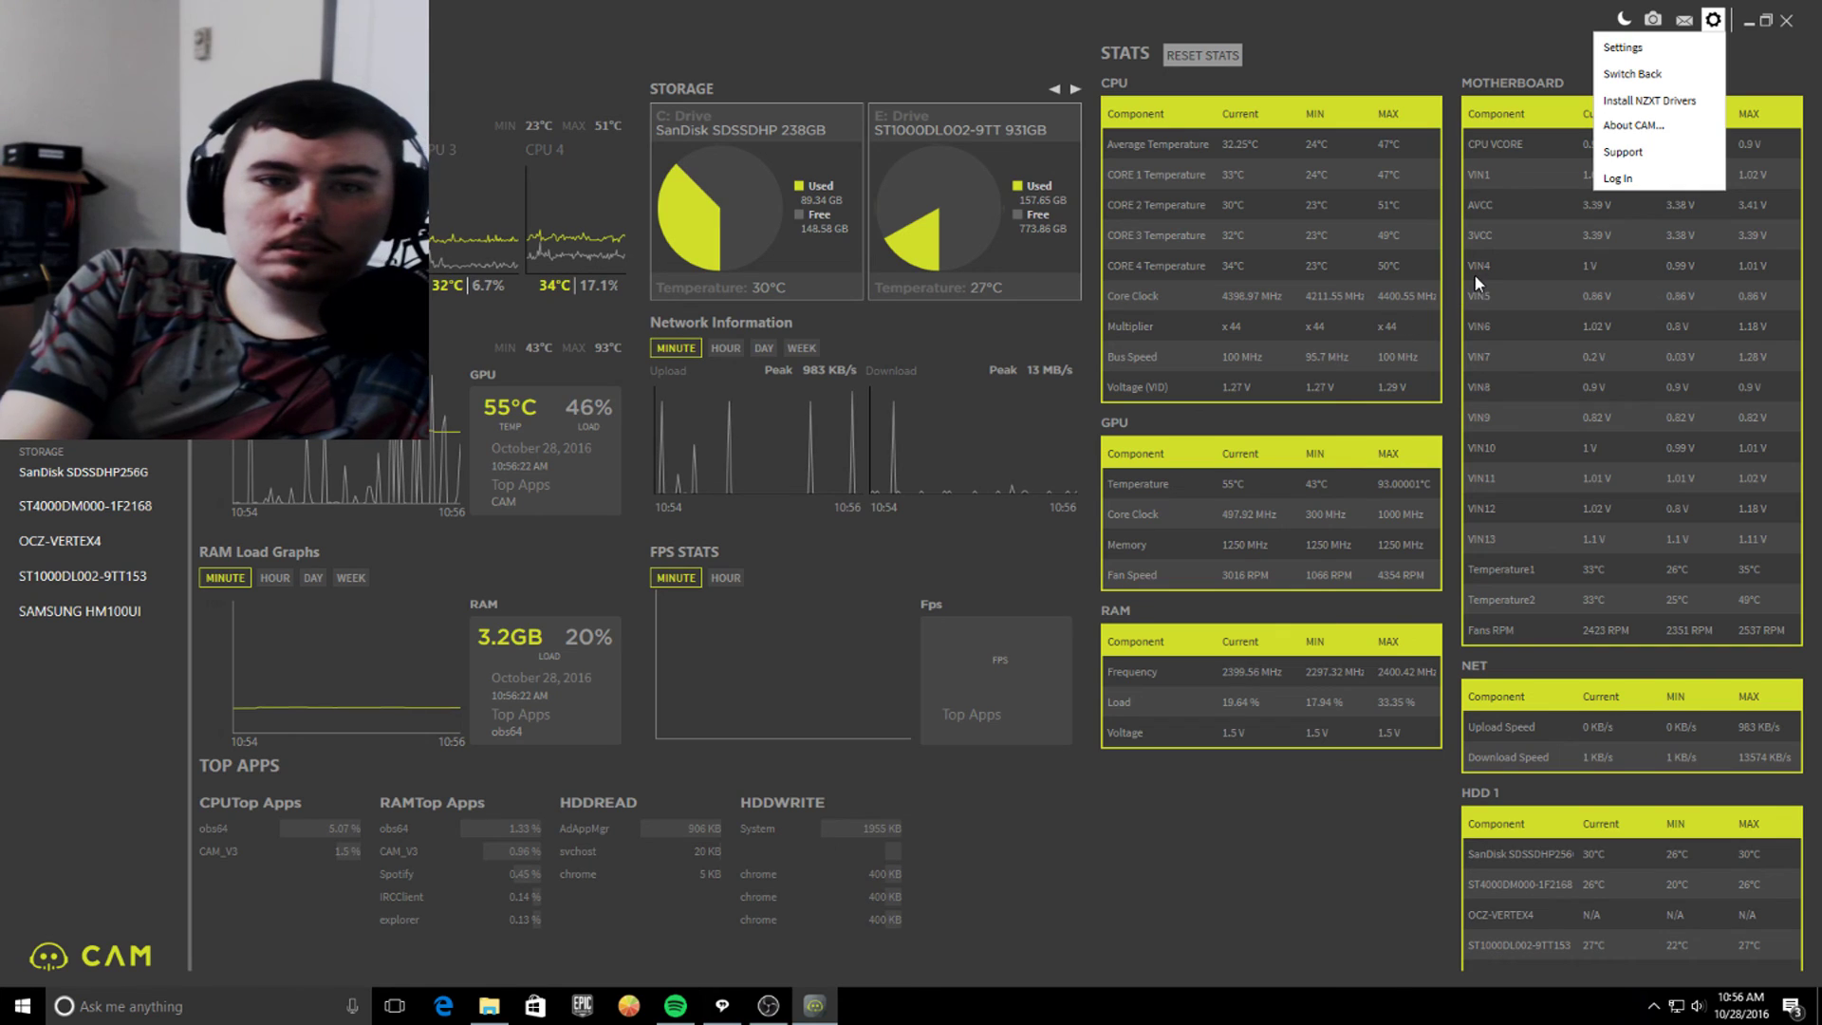
left_click(1640, 51)
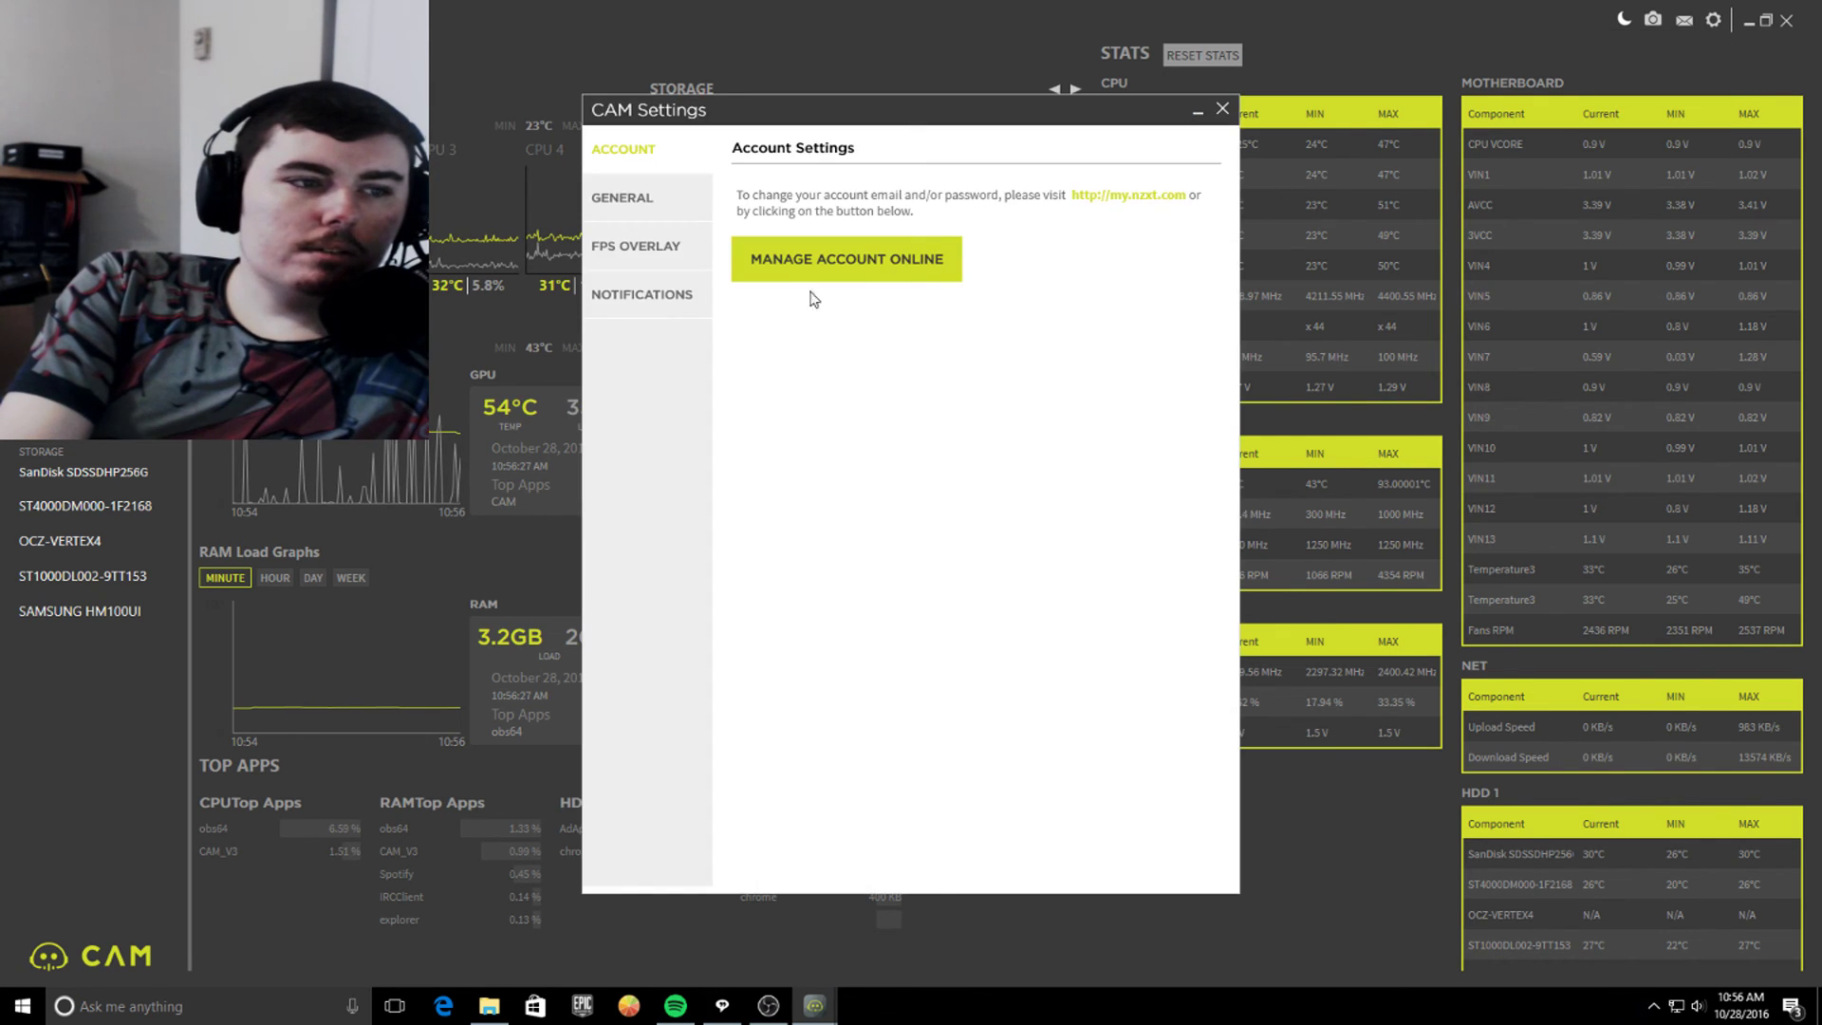
left_click(1223, 111)
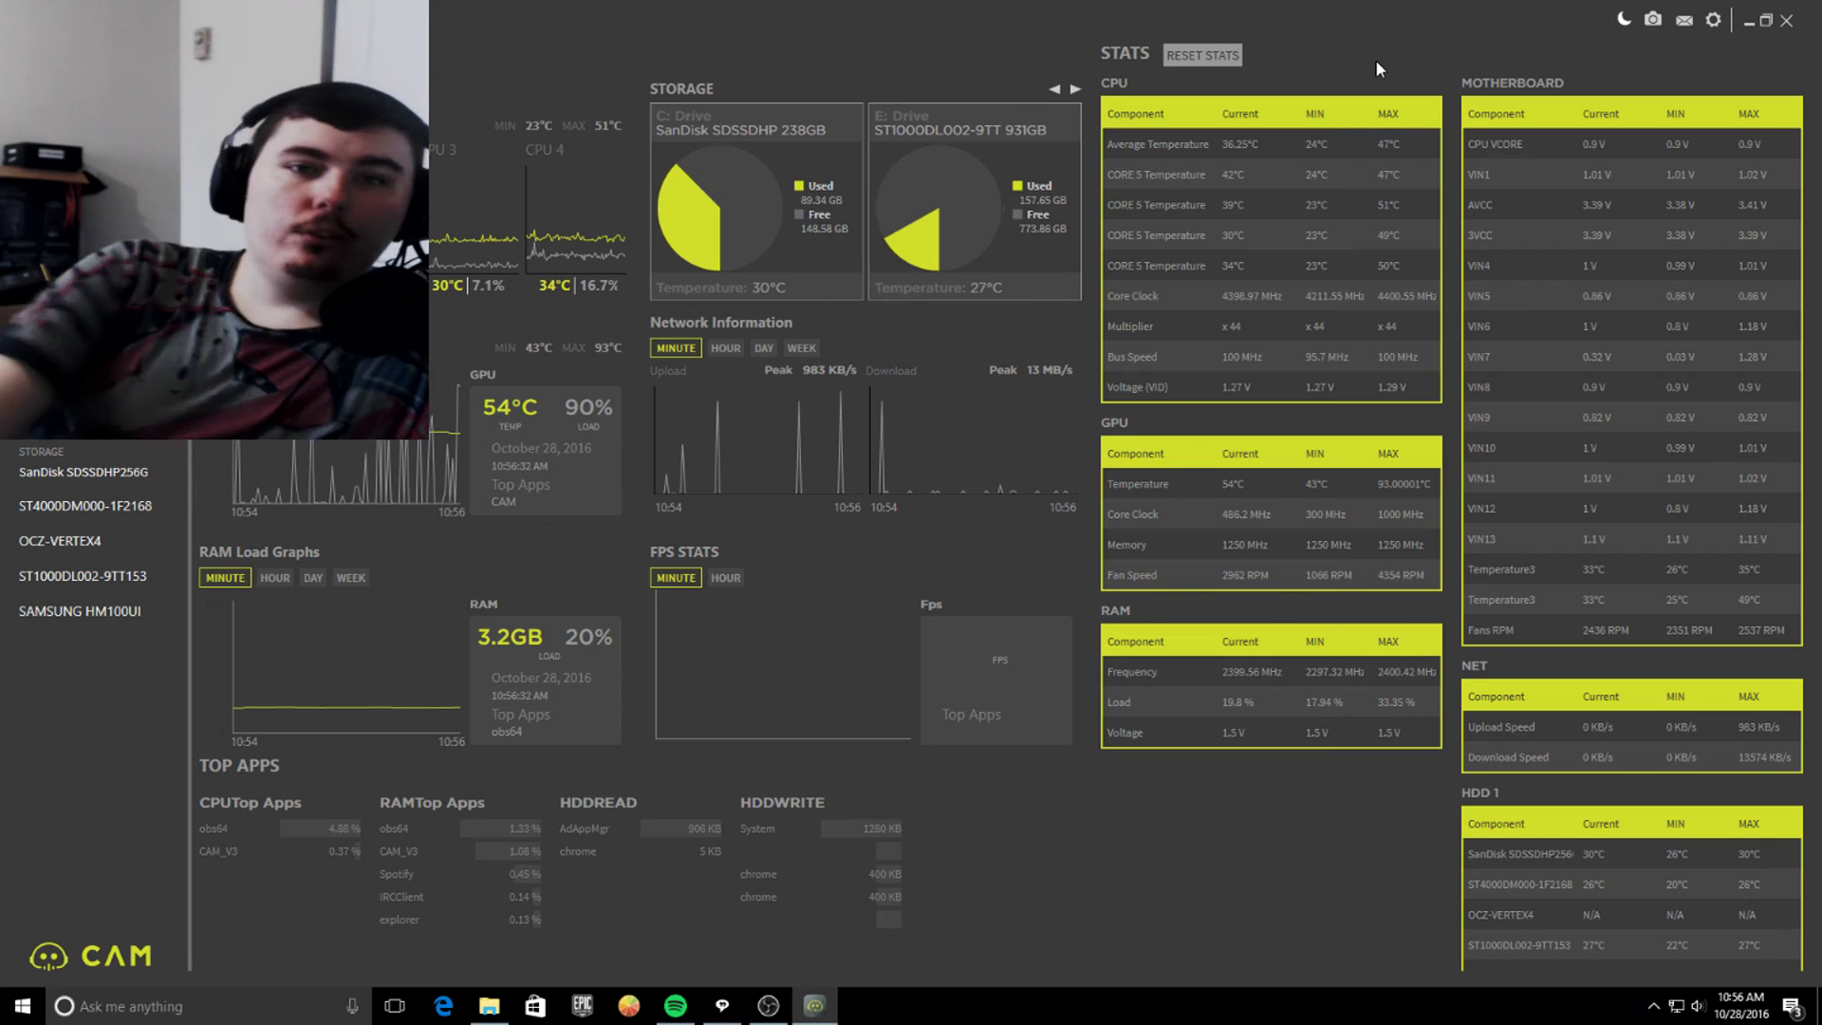
left_click(1747, 23)
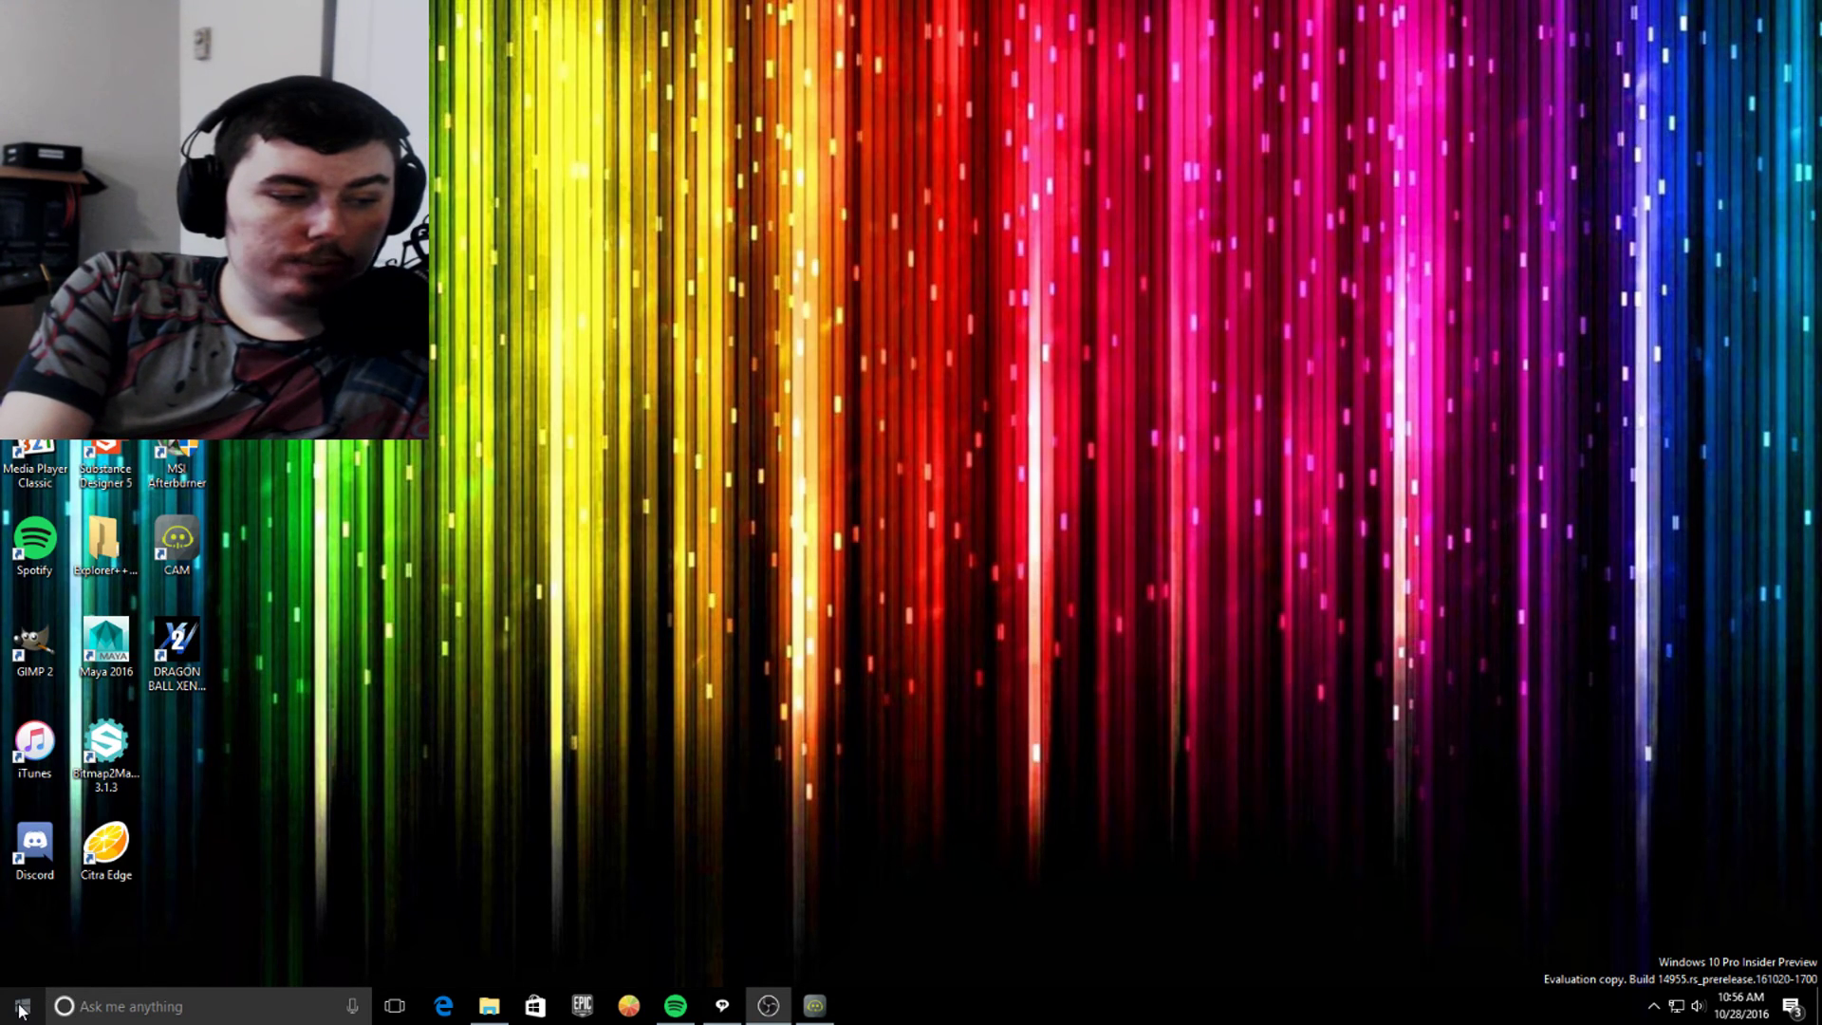
- Open the System About page from the Start button's right-click menu
right_click(697, 754)
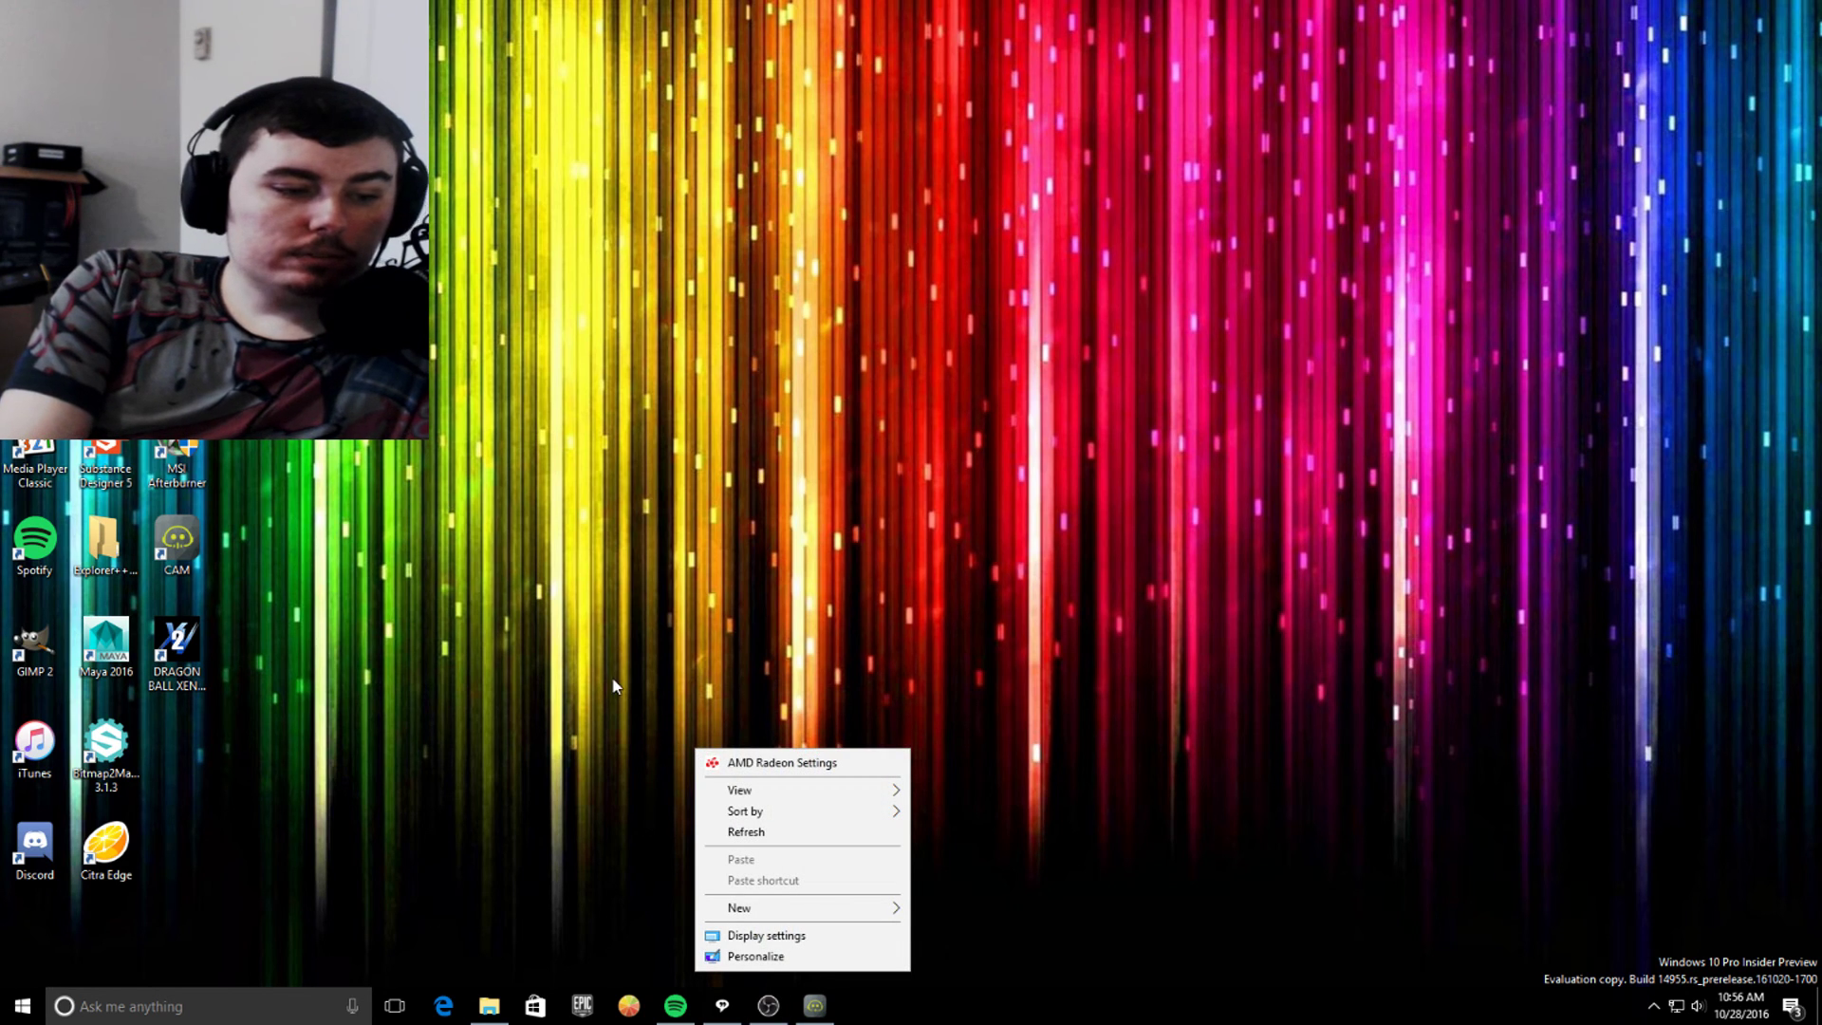
right_click(33, 1017)
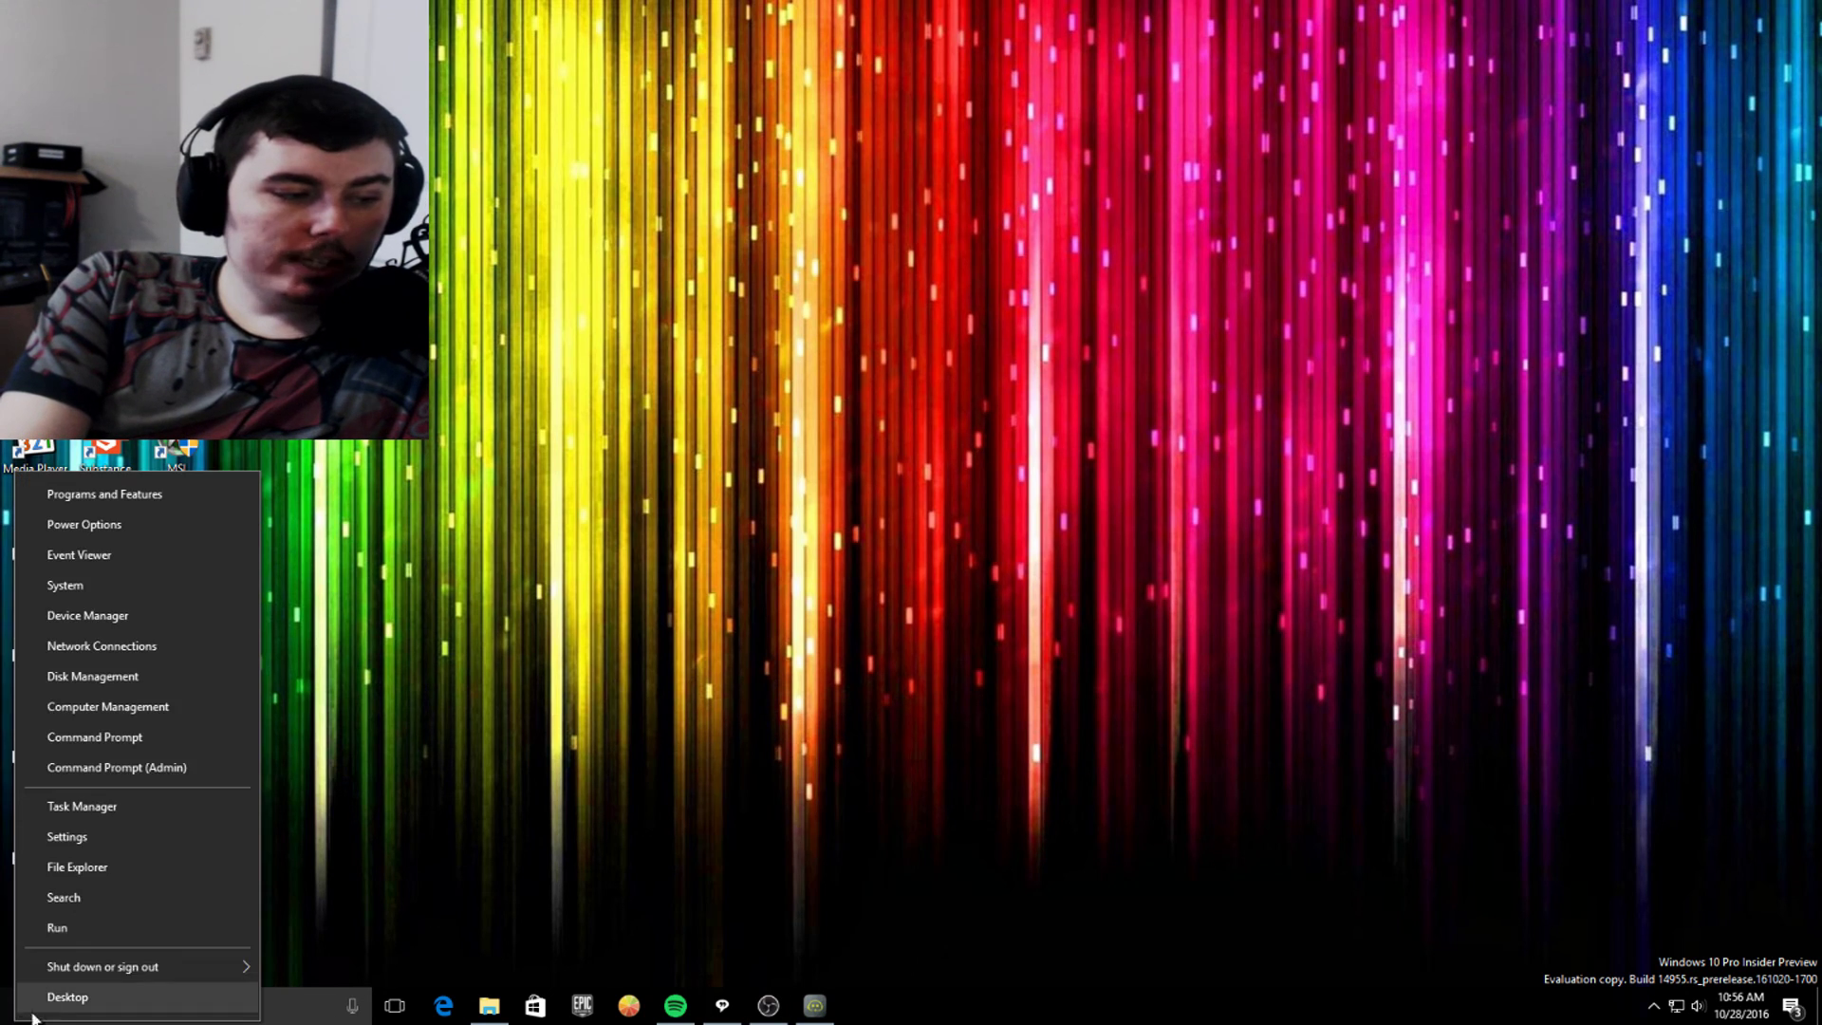
left_click(117, 583)
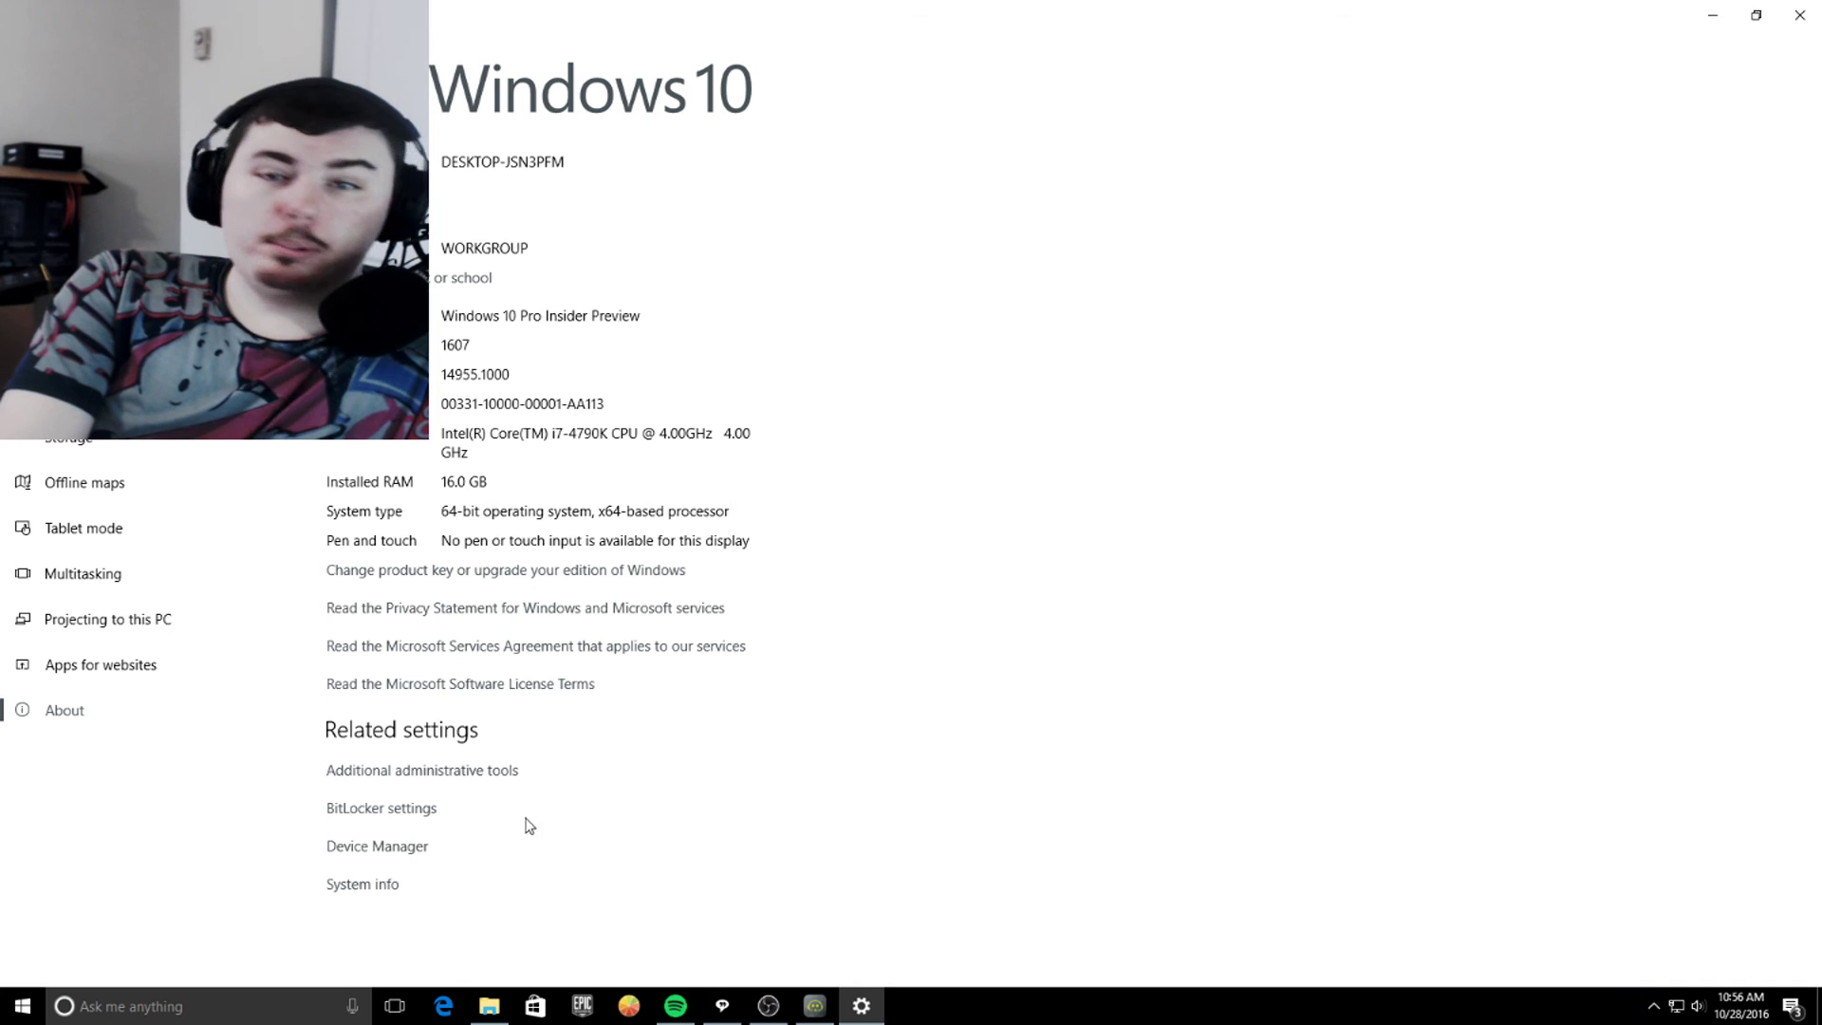
- Open and close the classic System information window, then cancel renaming the PC
left_click(355, 885)
left_click_drag(890, 399, 1018, 183)
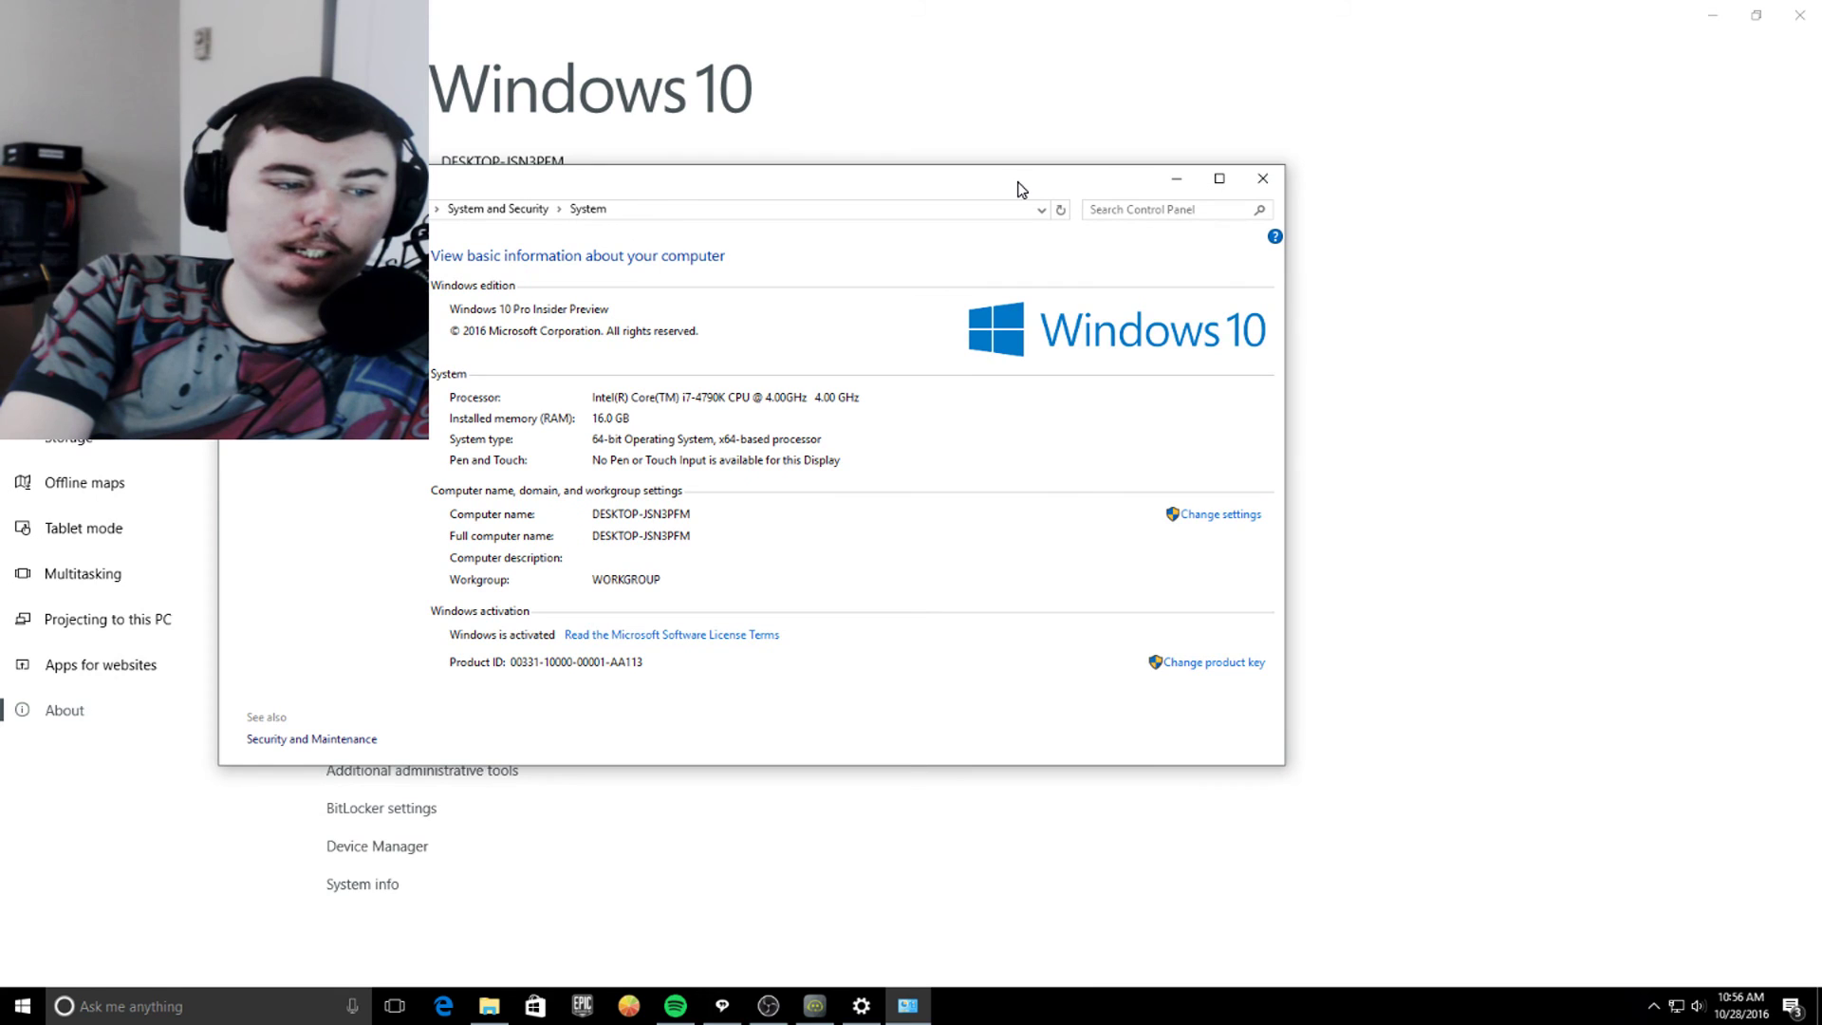
left_click(1262, 180)
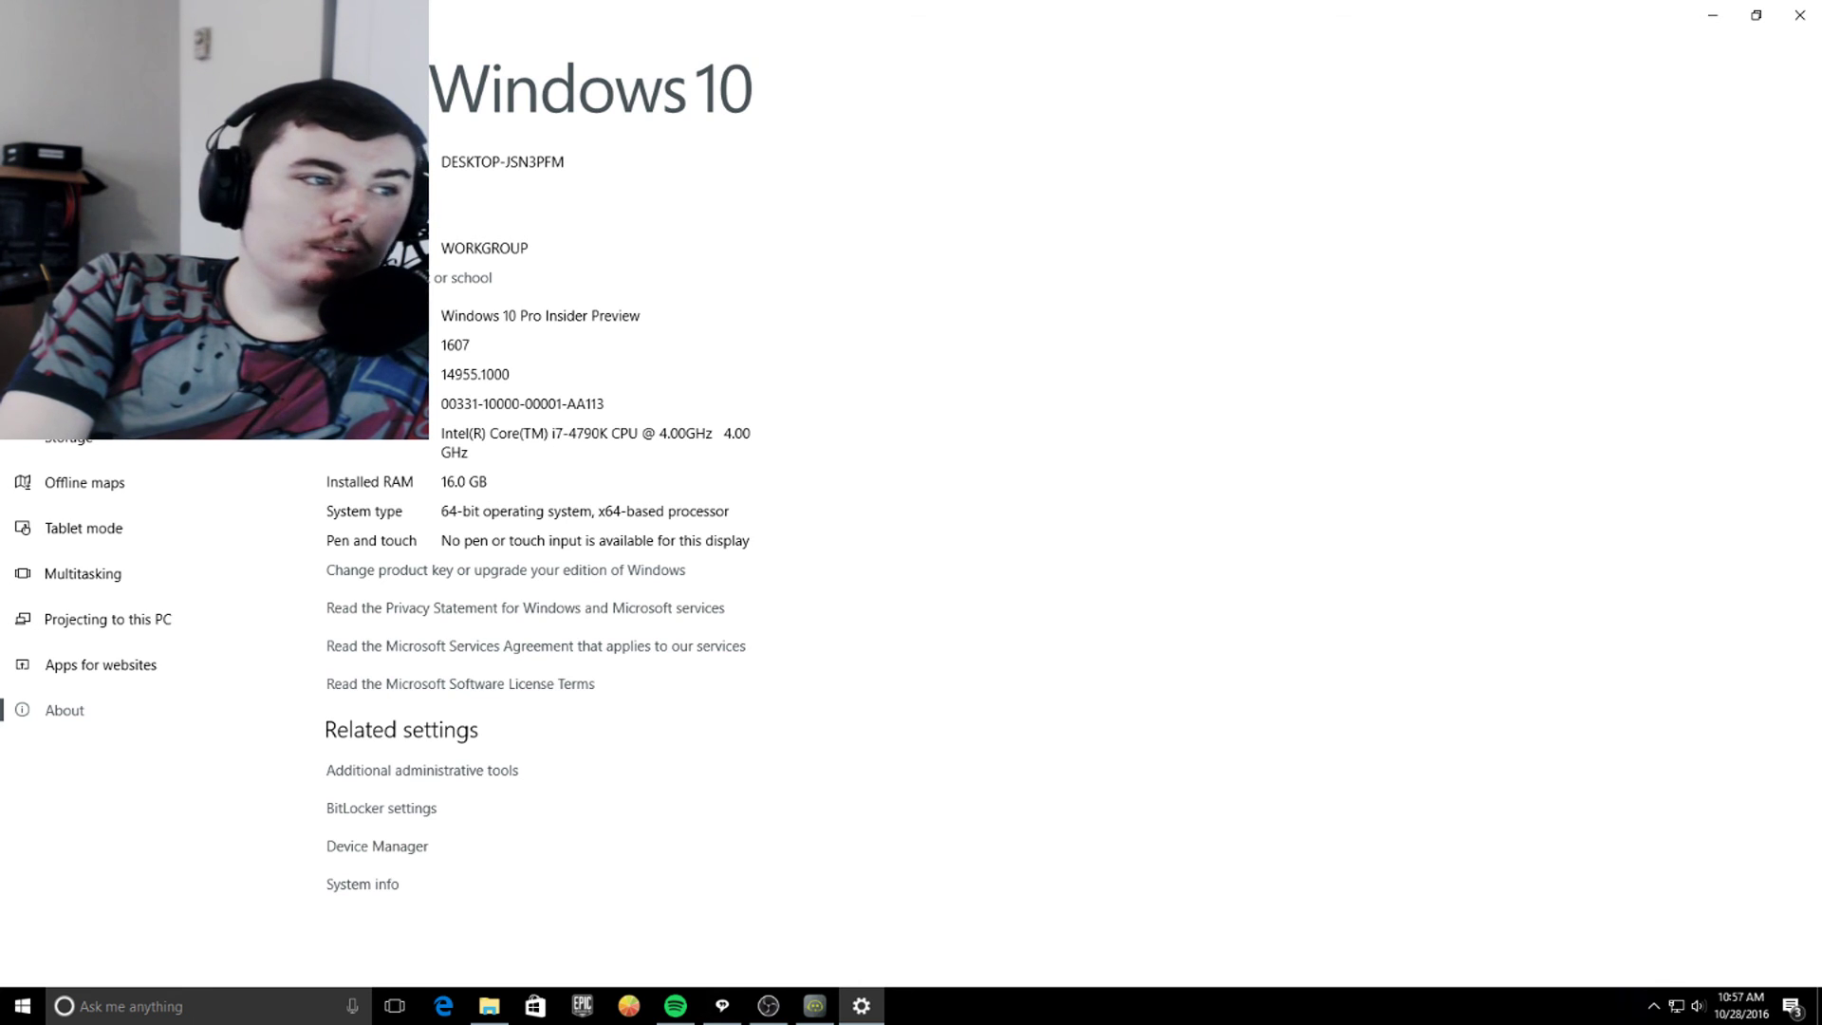
left_click(375, 201)
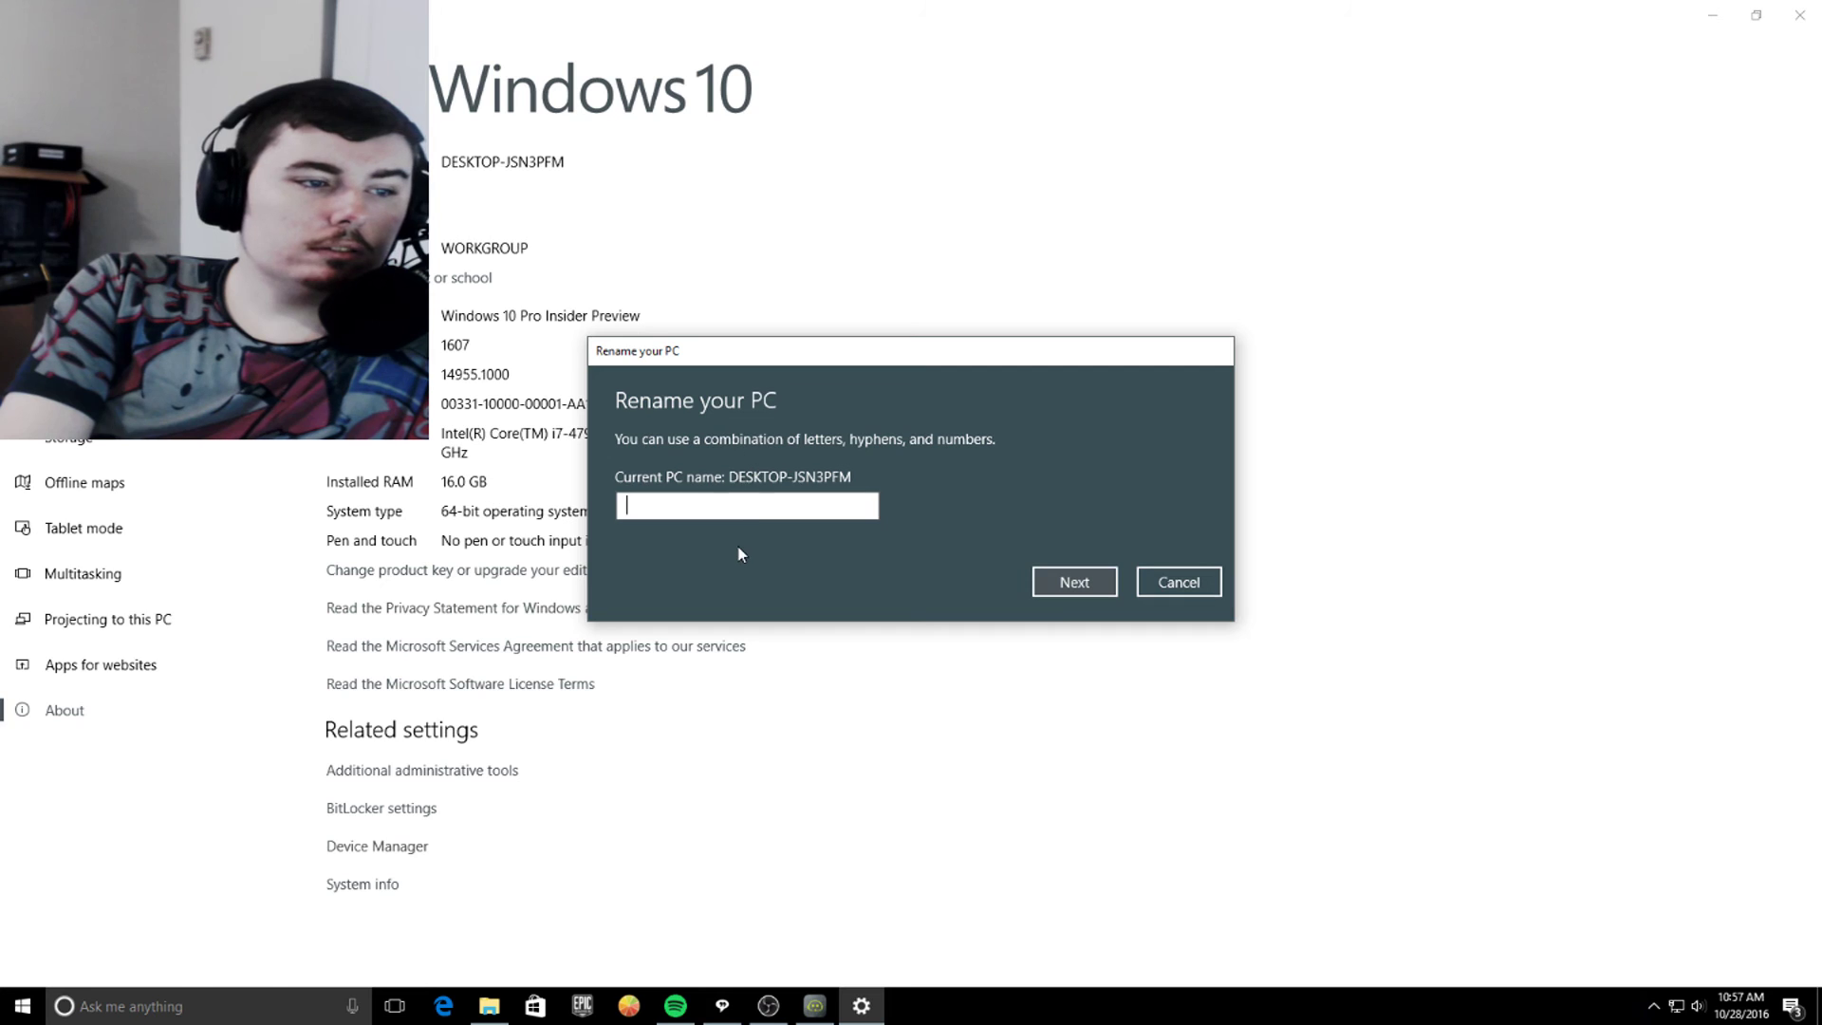
left_click(1175, 581)
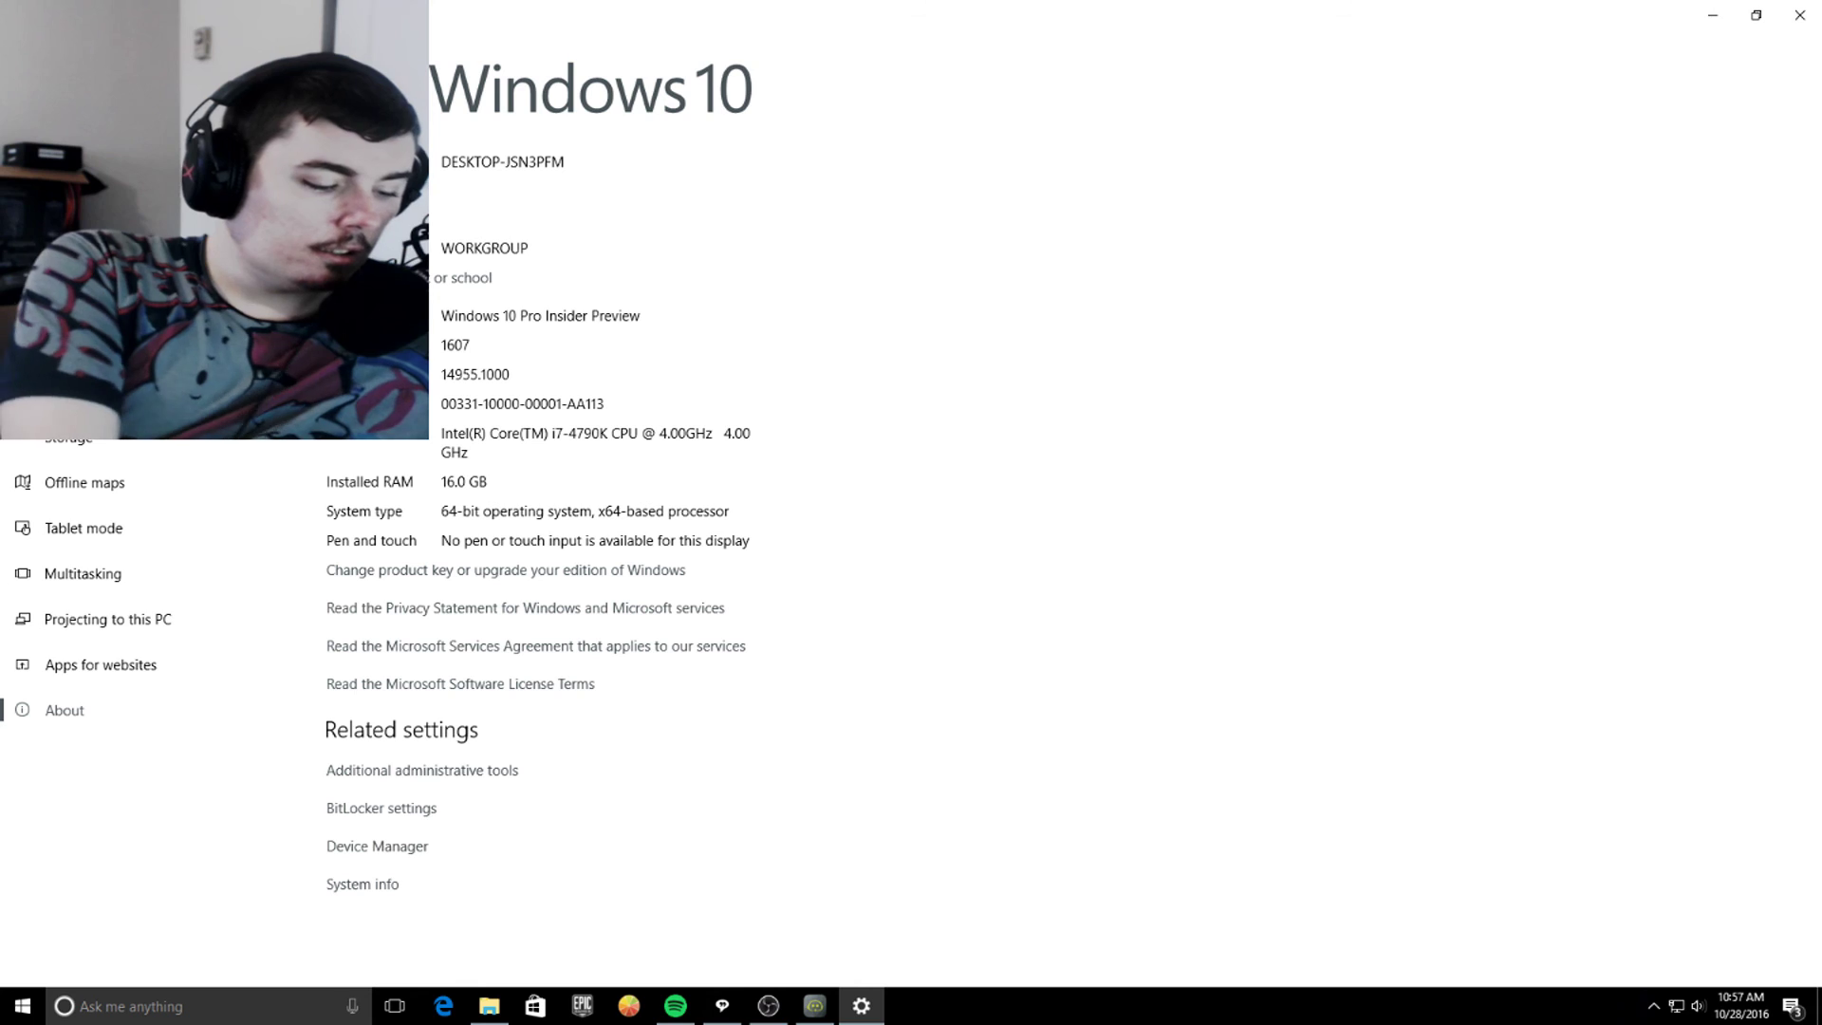
- Open Apps & features and uninstall FarmVille 2 : Country Escape
left_click(86, 300)
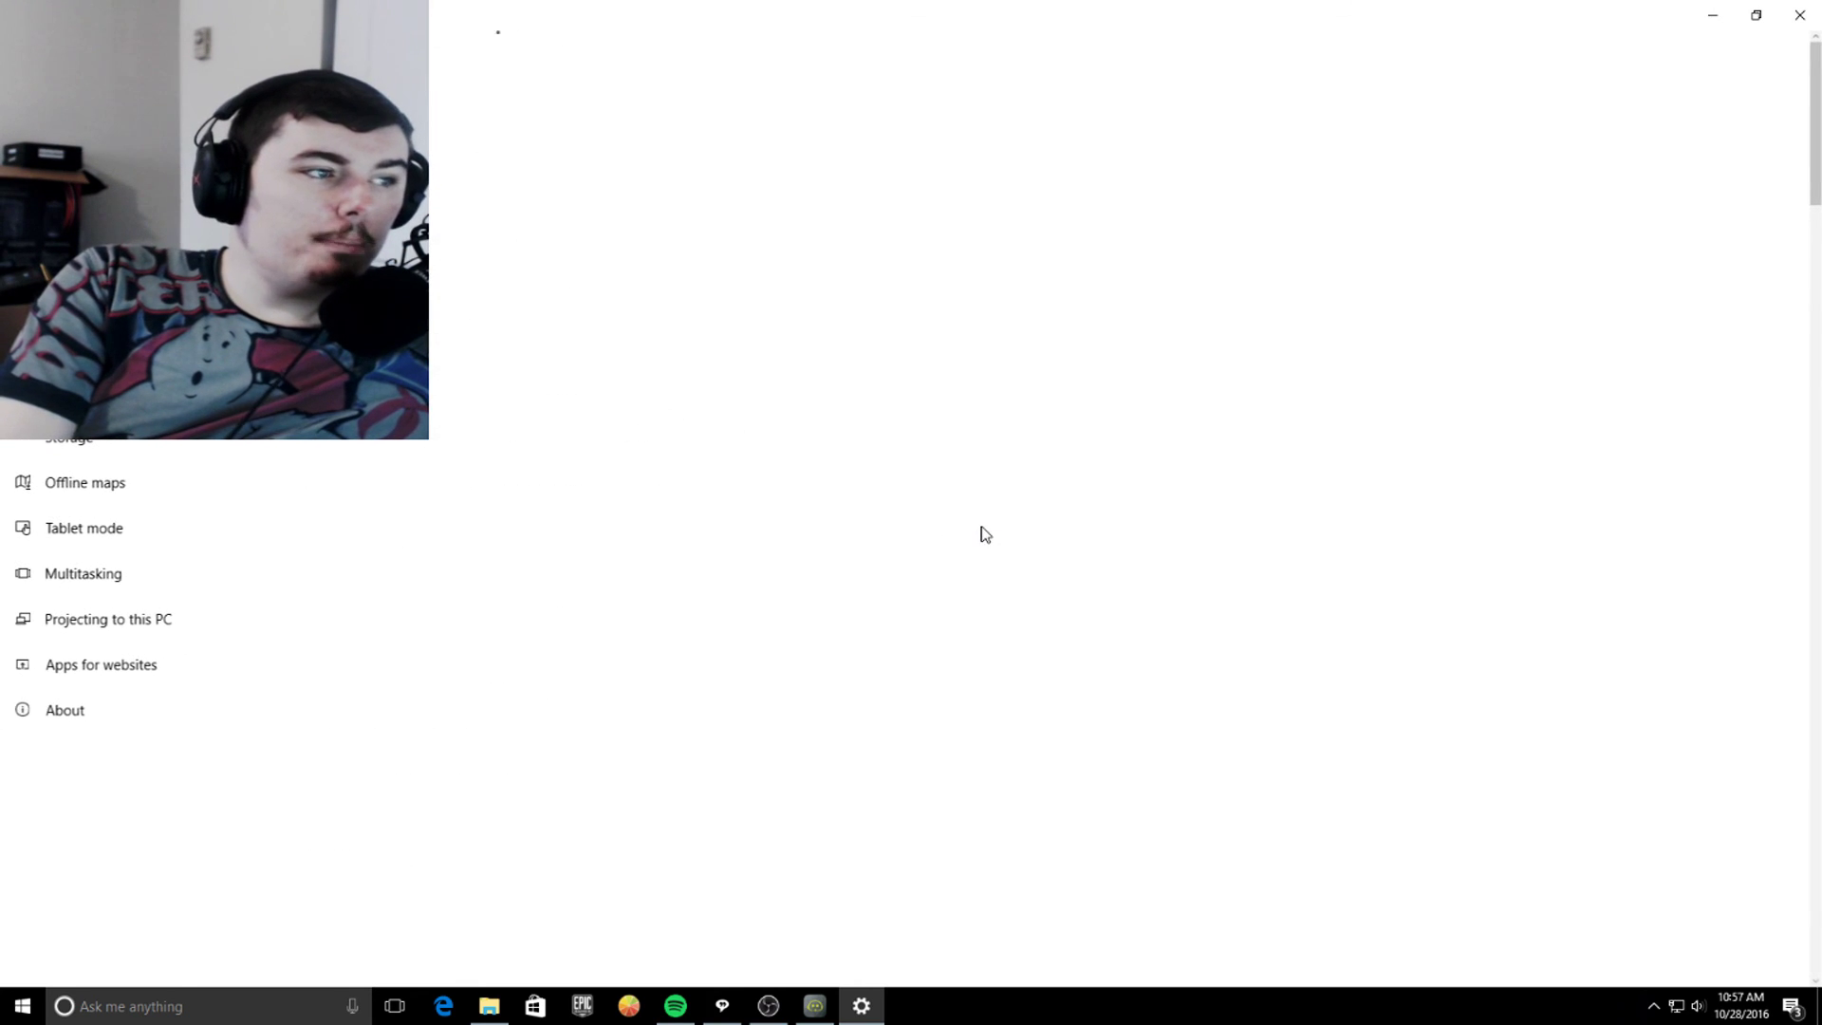
scroll(978, 465, "down", 15)
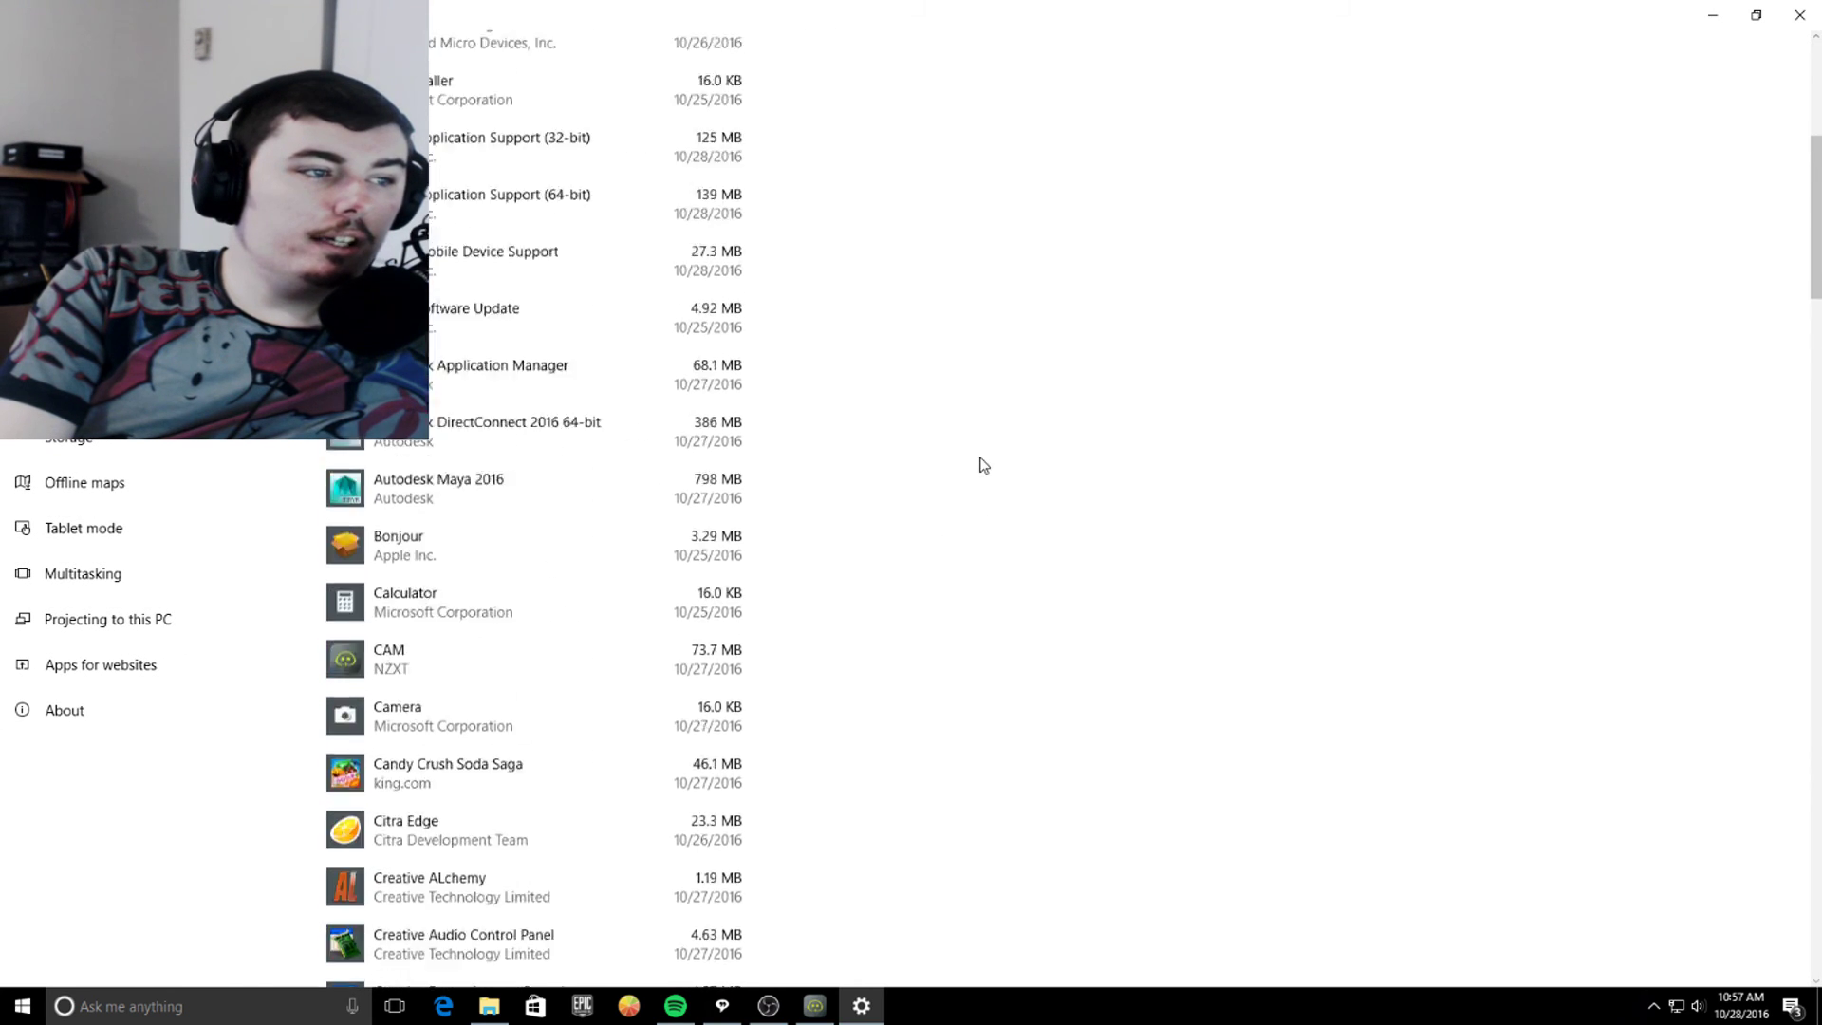
scroll(984, 465, "up", 9)
scroll(984, 465, "up", 5)
scroll(983, 465, "down", 12)
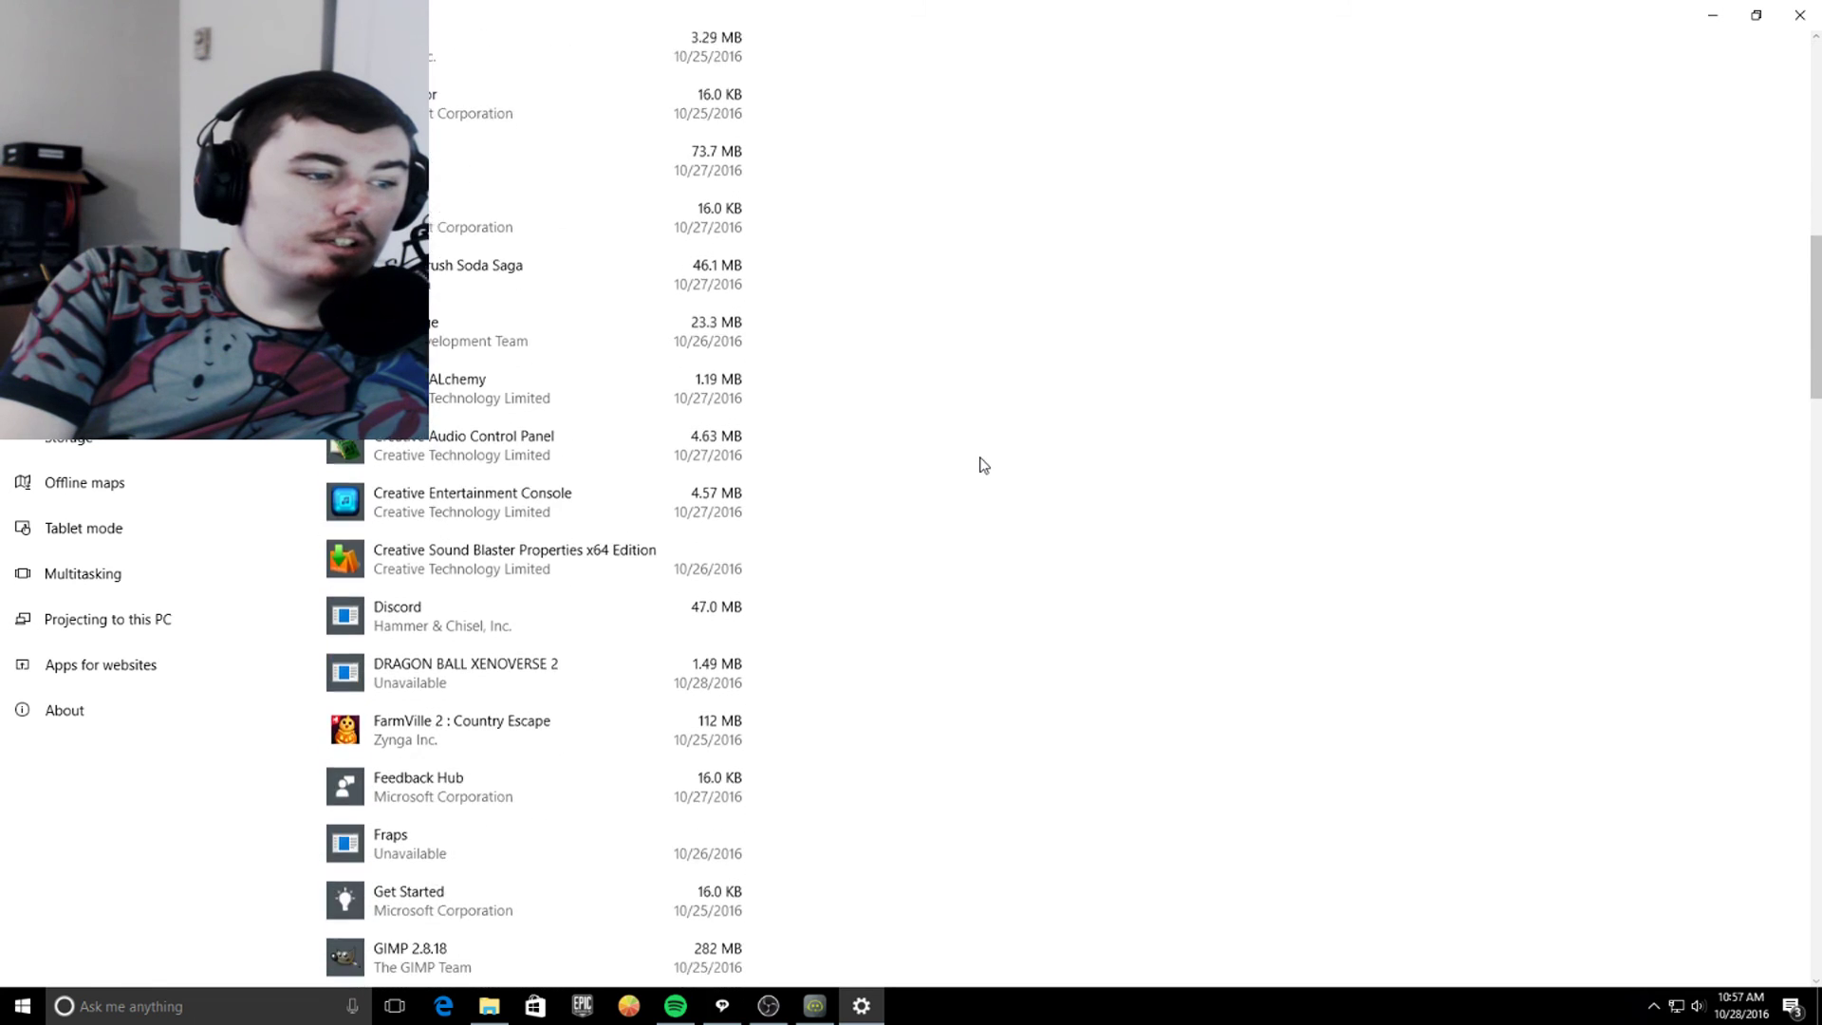
left_click(493, 294)
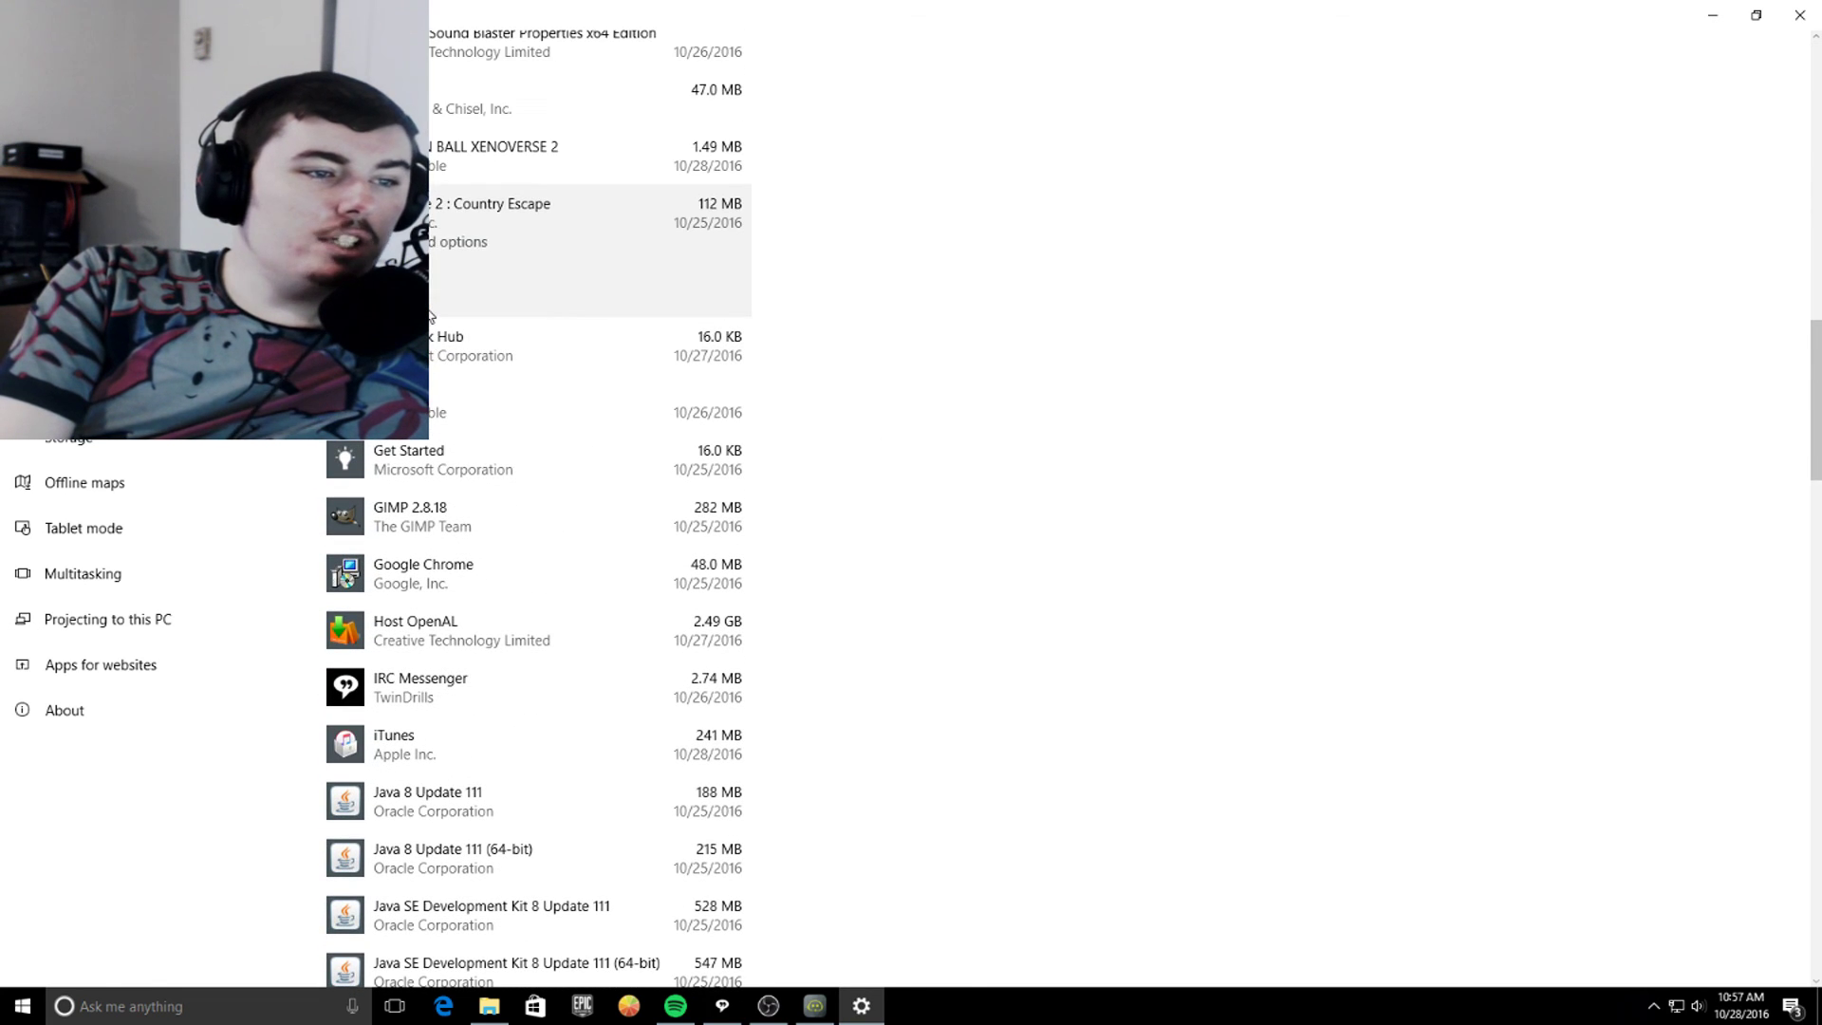
left_click(674, 293)
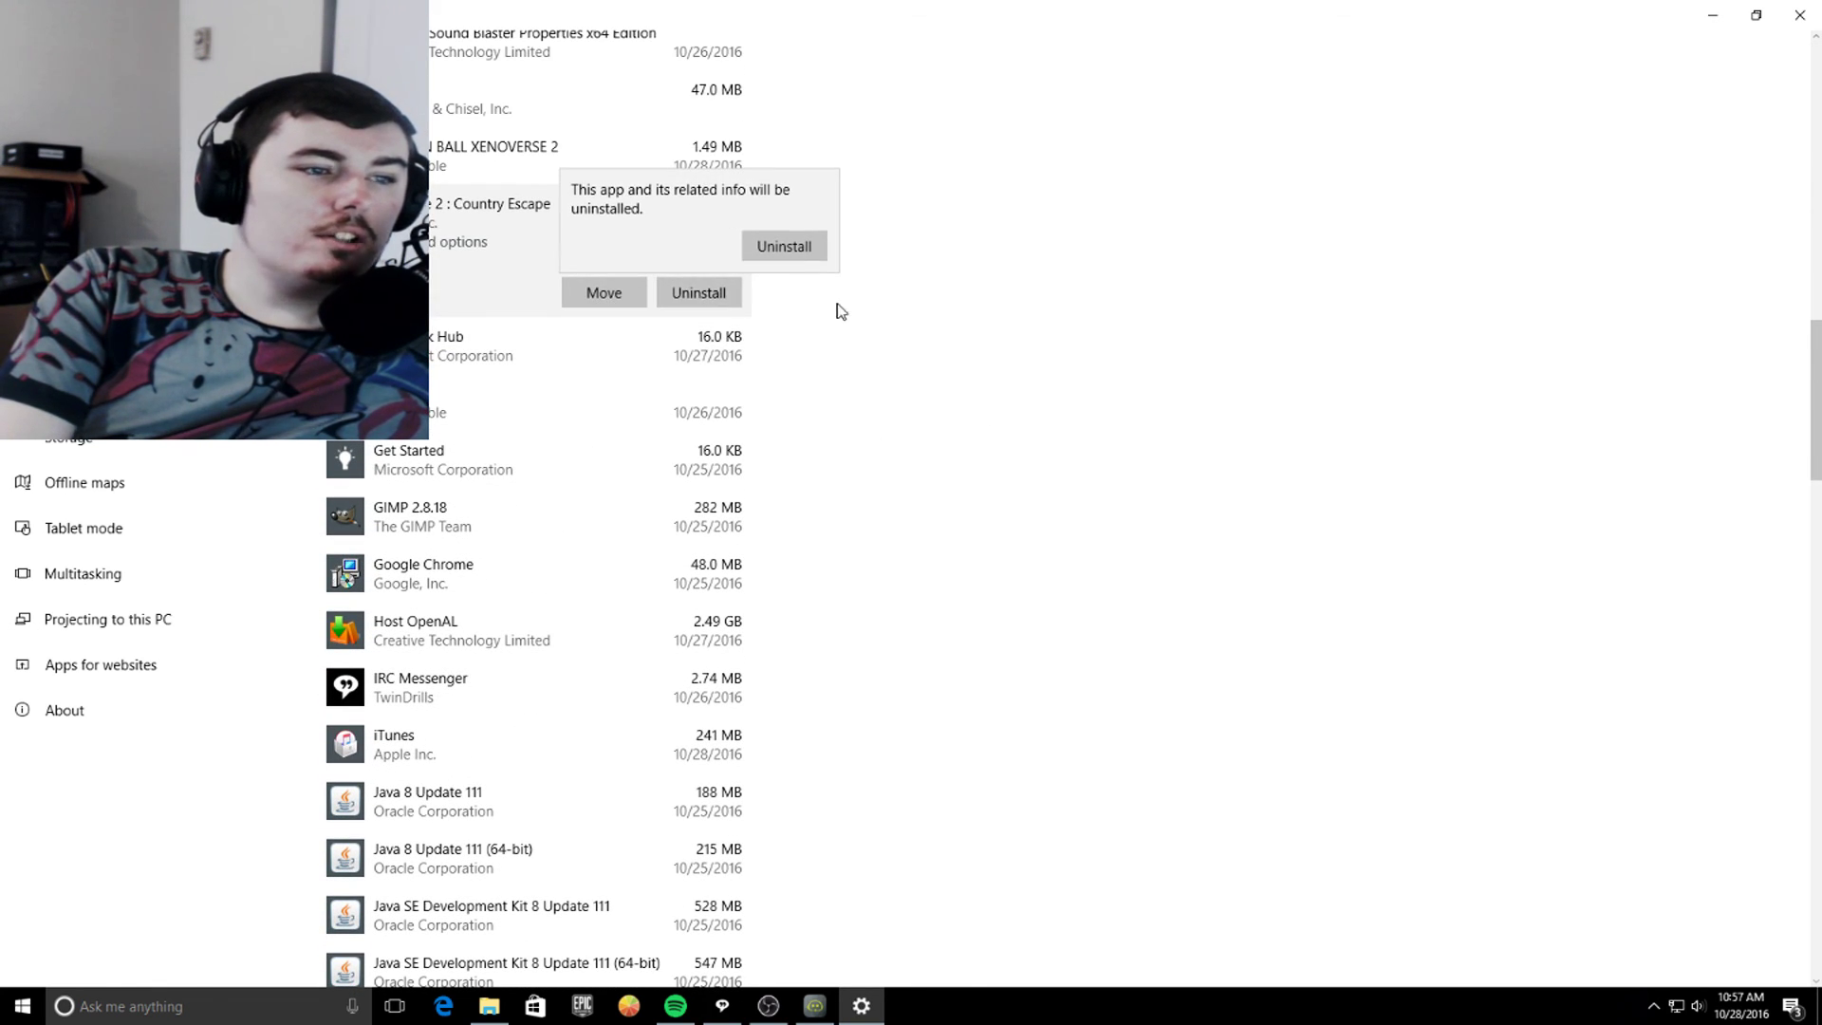
left_click(780, 245)
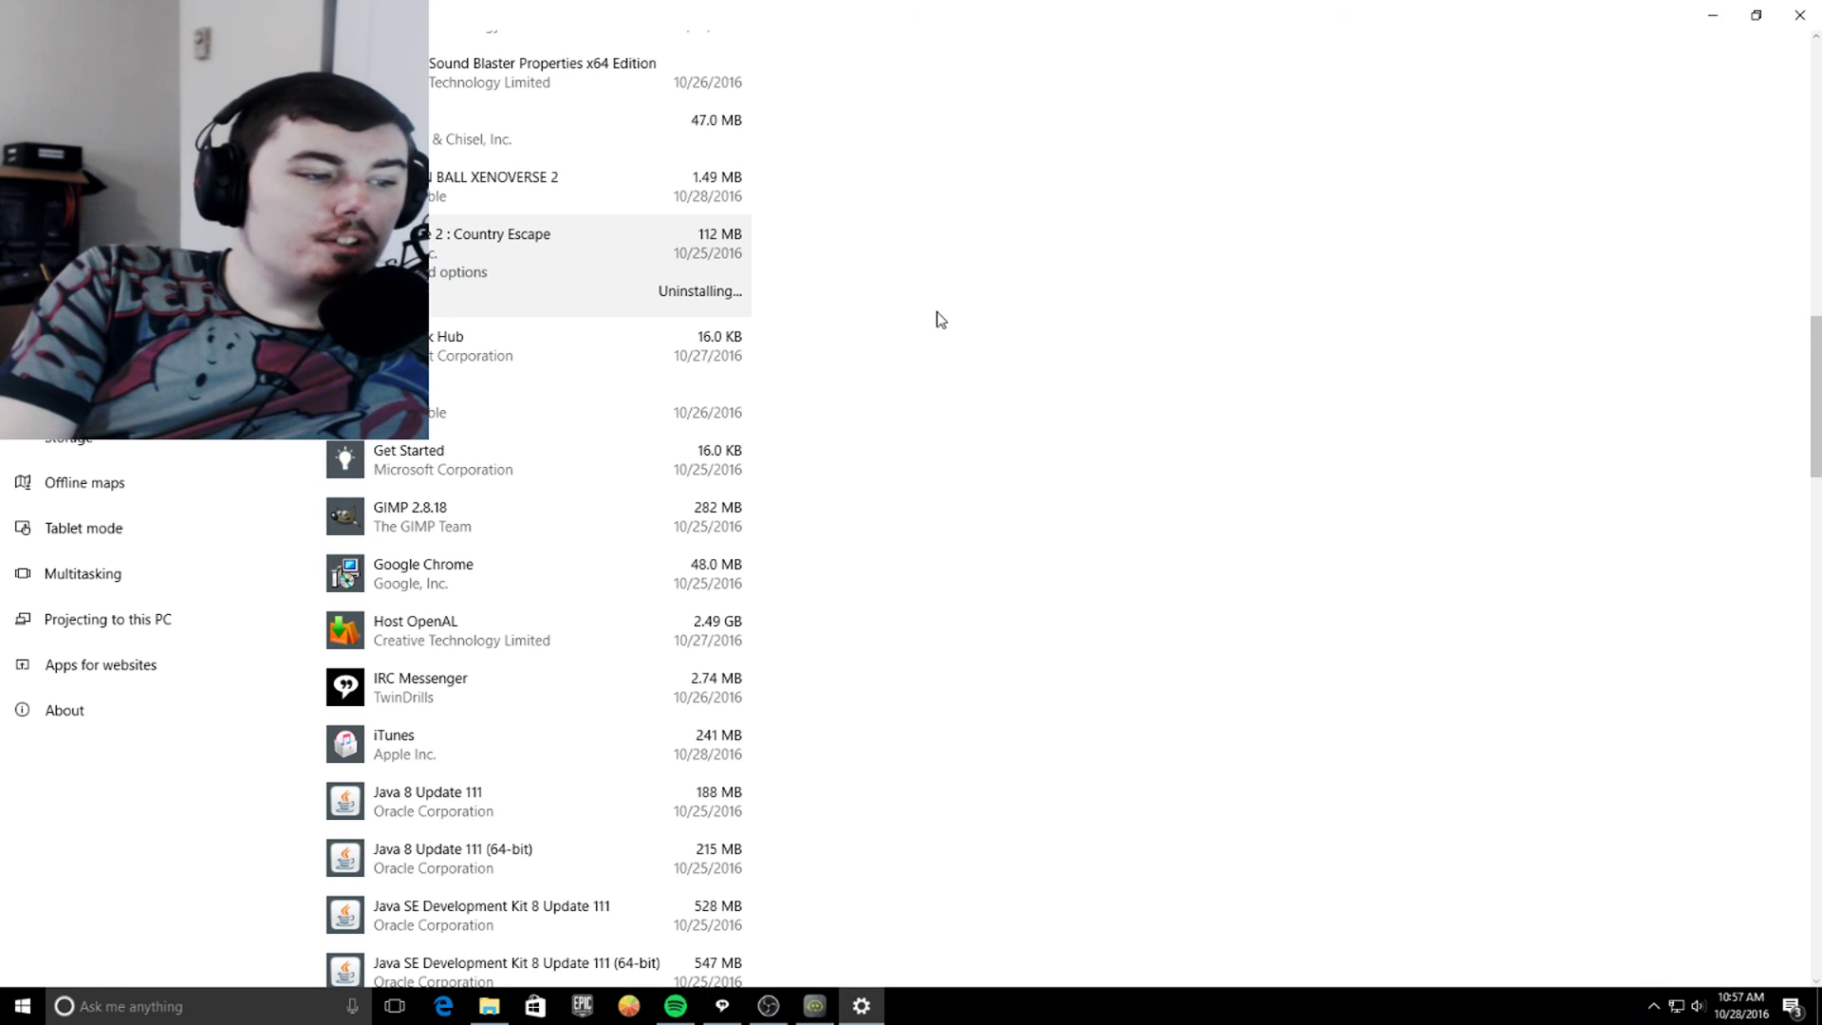
- Find Candy Crush Soda Saga in the list and uninstall it
scroll(939, 316, "down", 7)
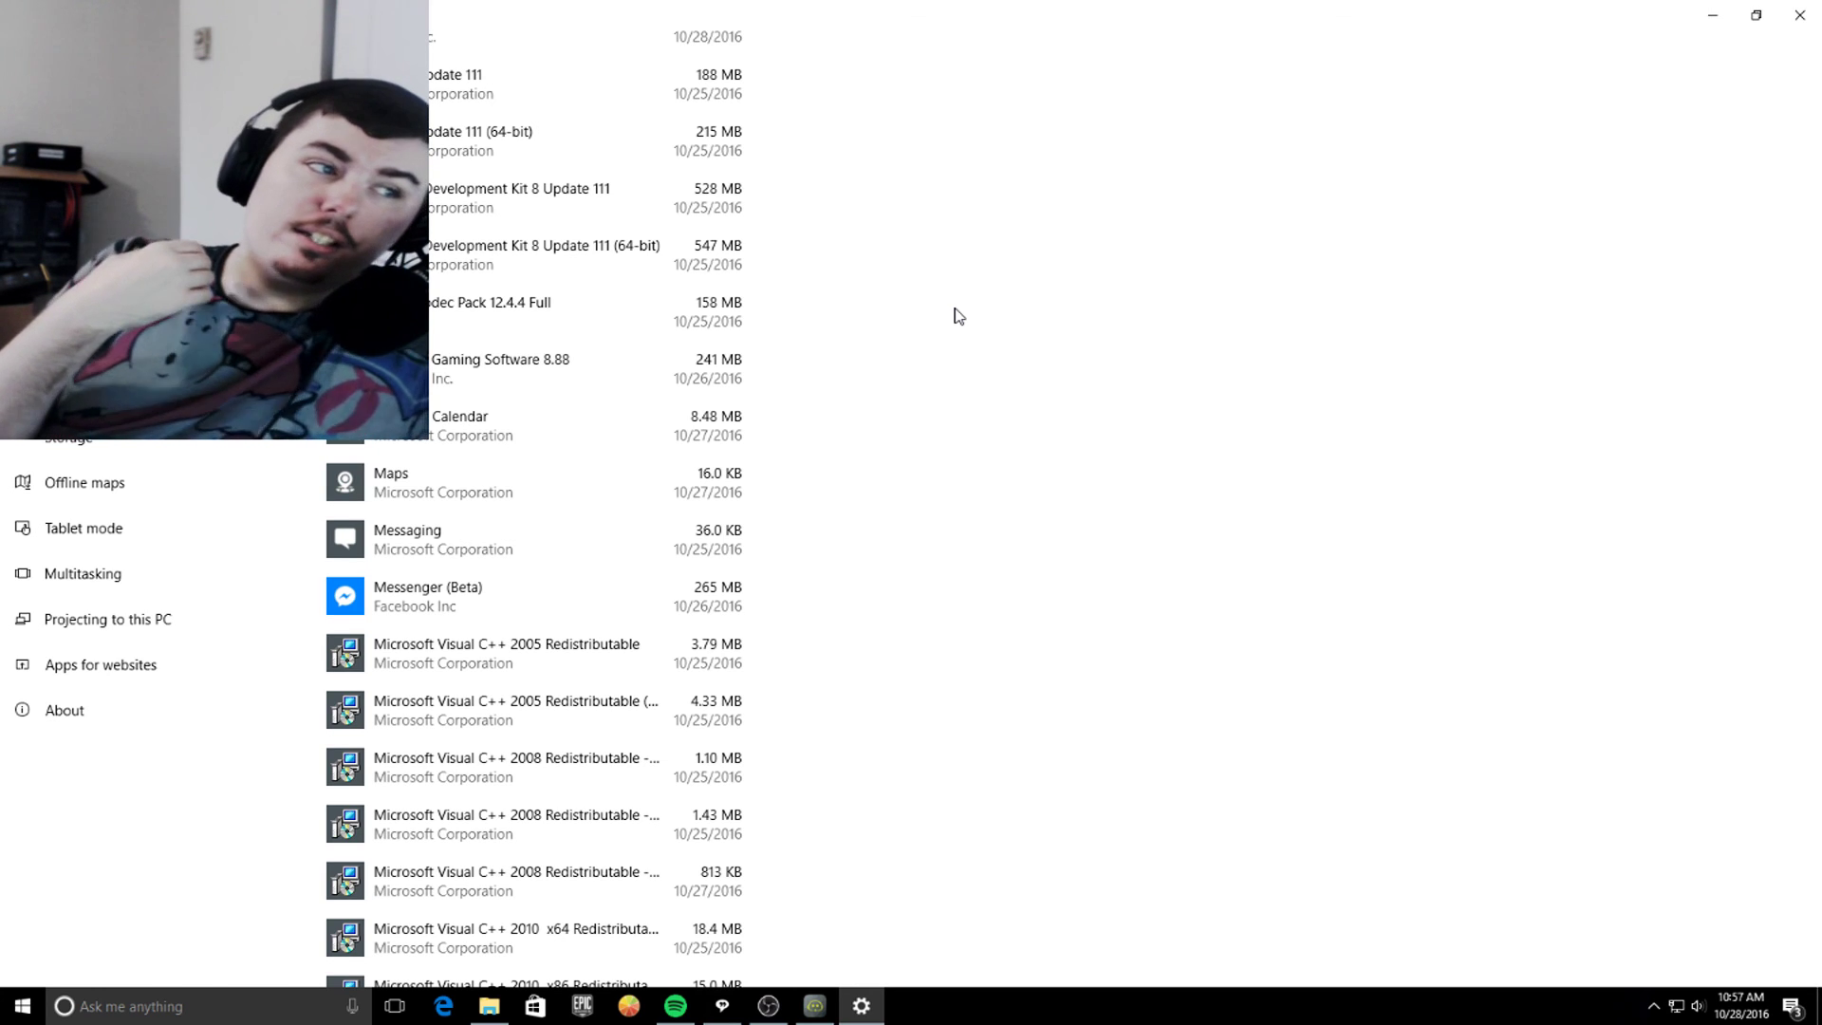
scroll(958, 316, "up", 3)
scroll(958, 316, "up", 7)
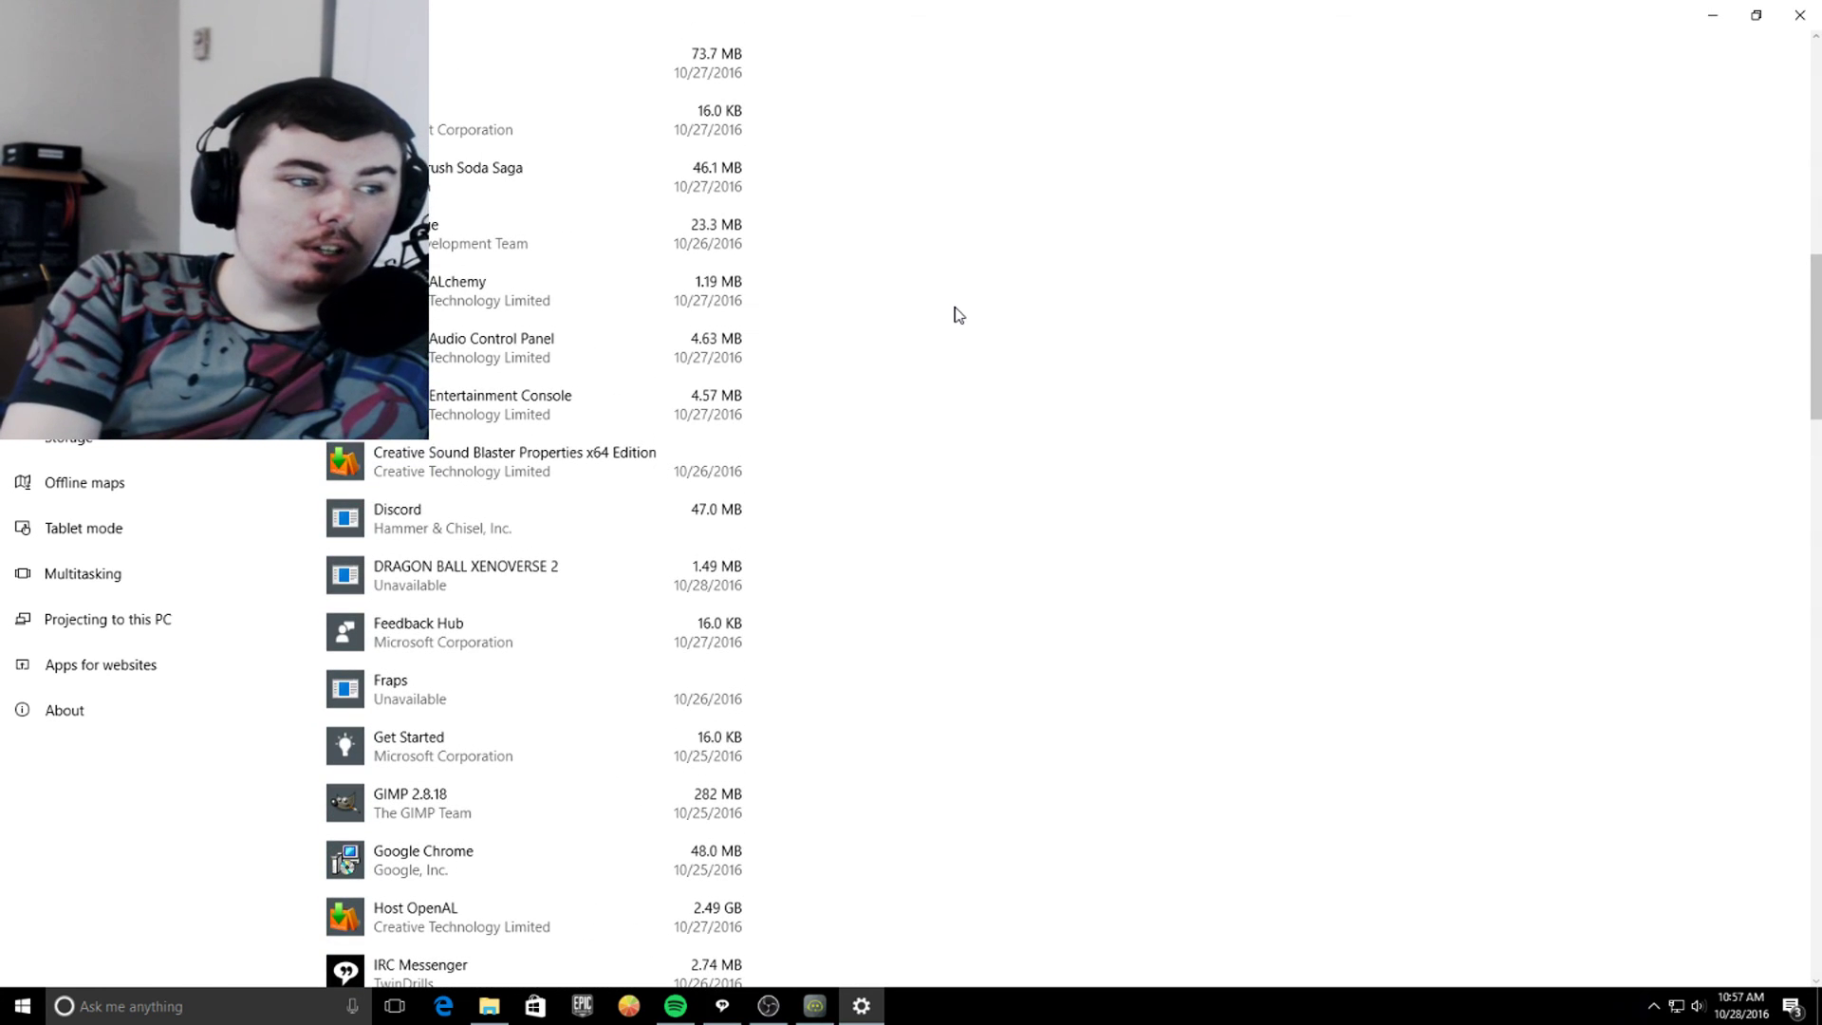
scroll(653, 413, "up", 1)
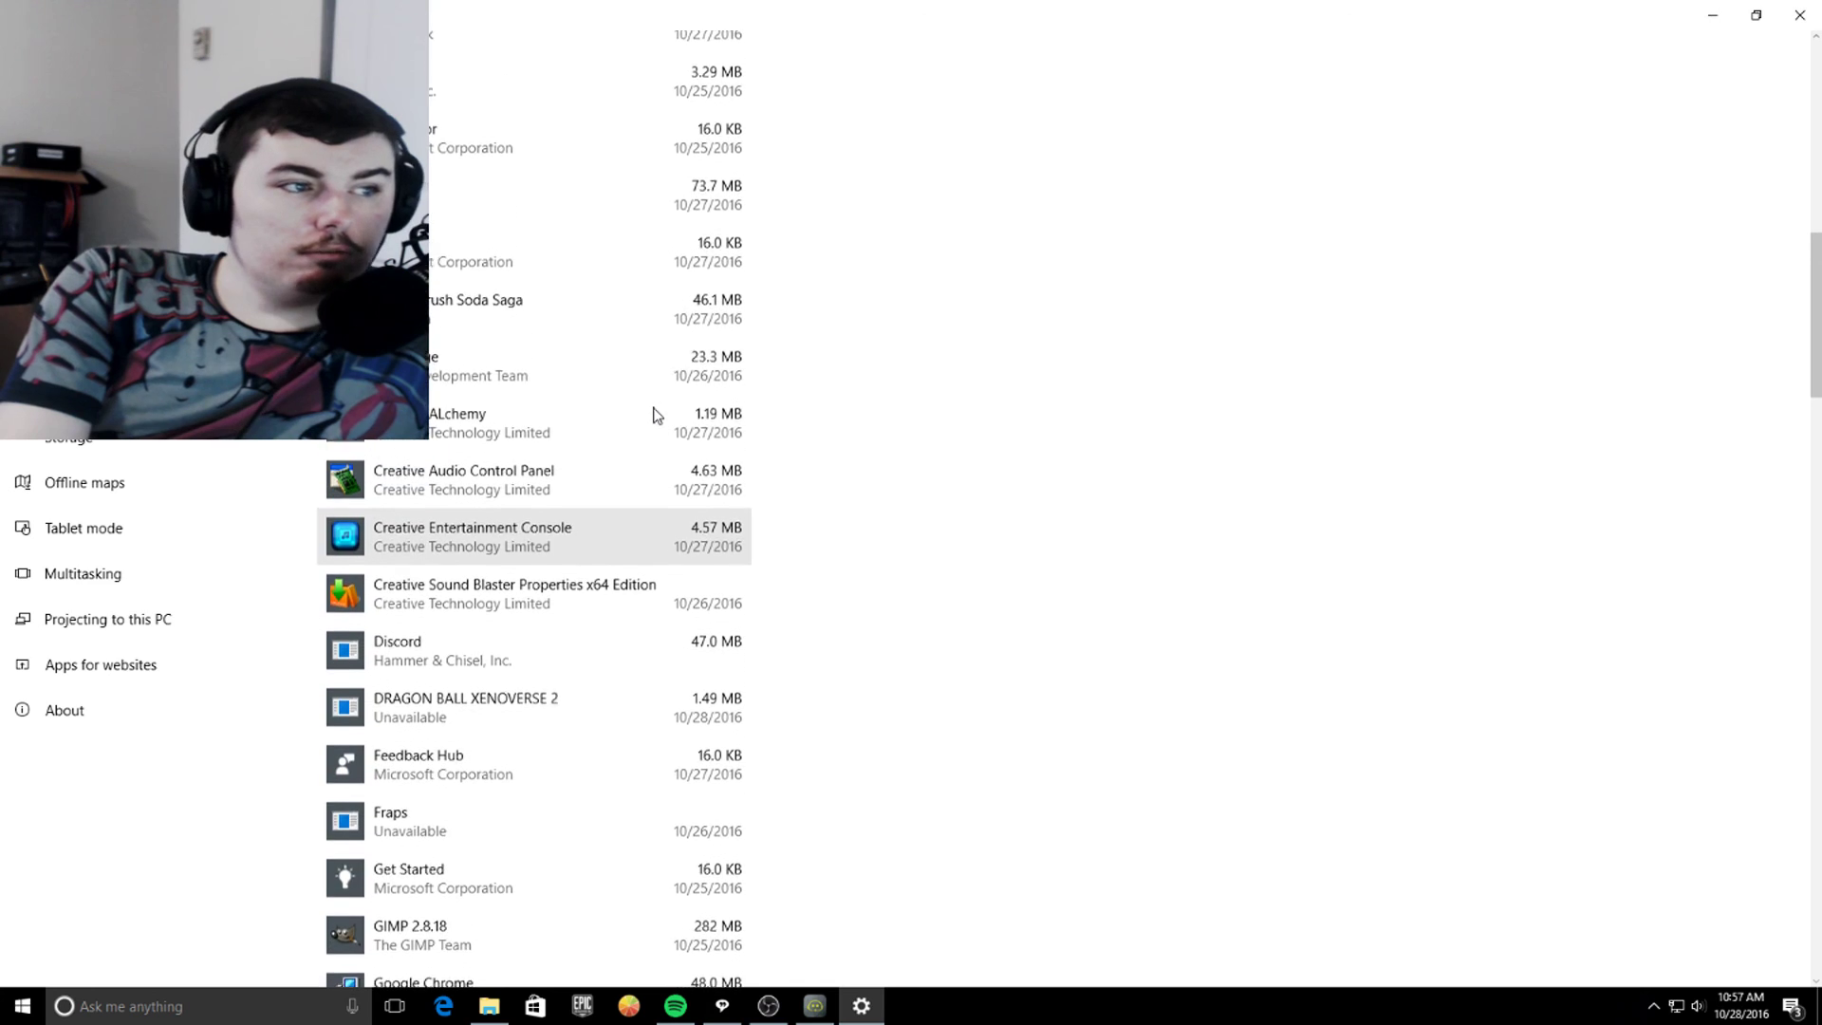
left_click(522, 333)
left_click(699, 323)
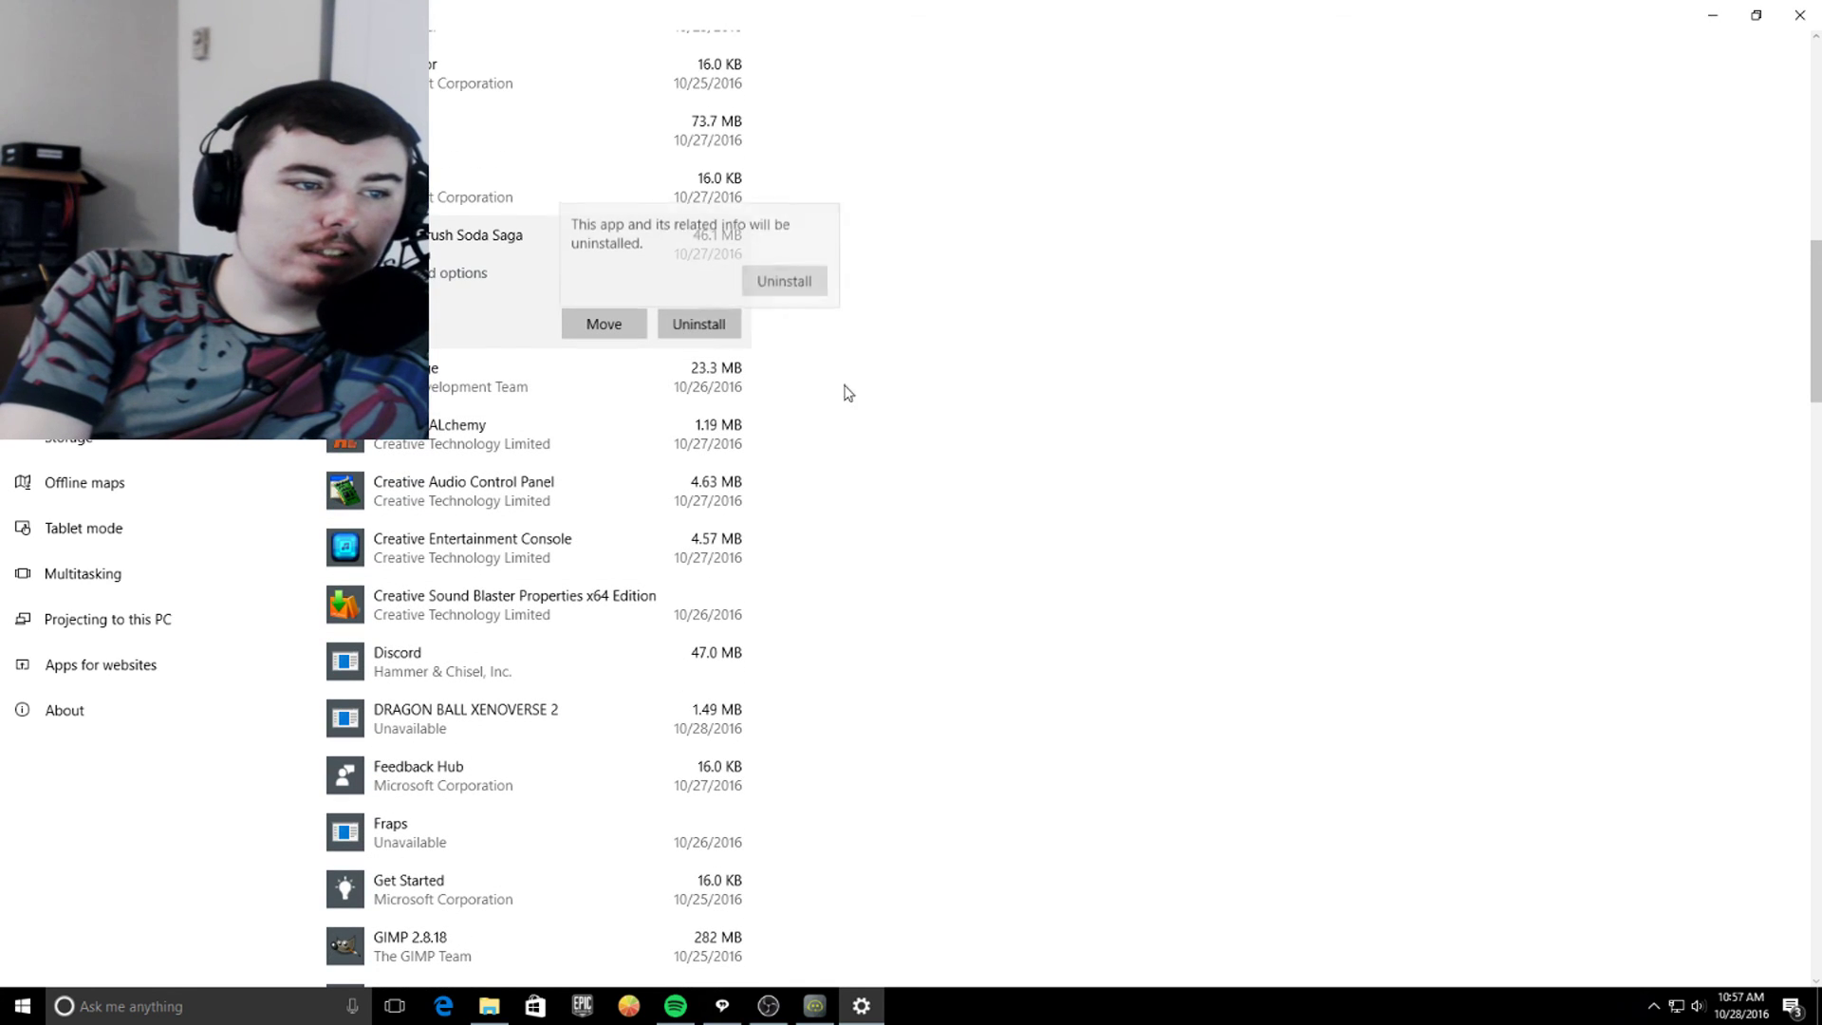
left_click(793, 284)
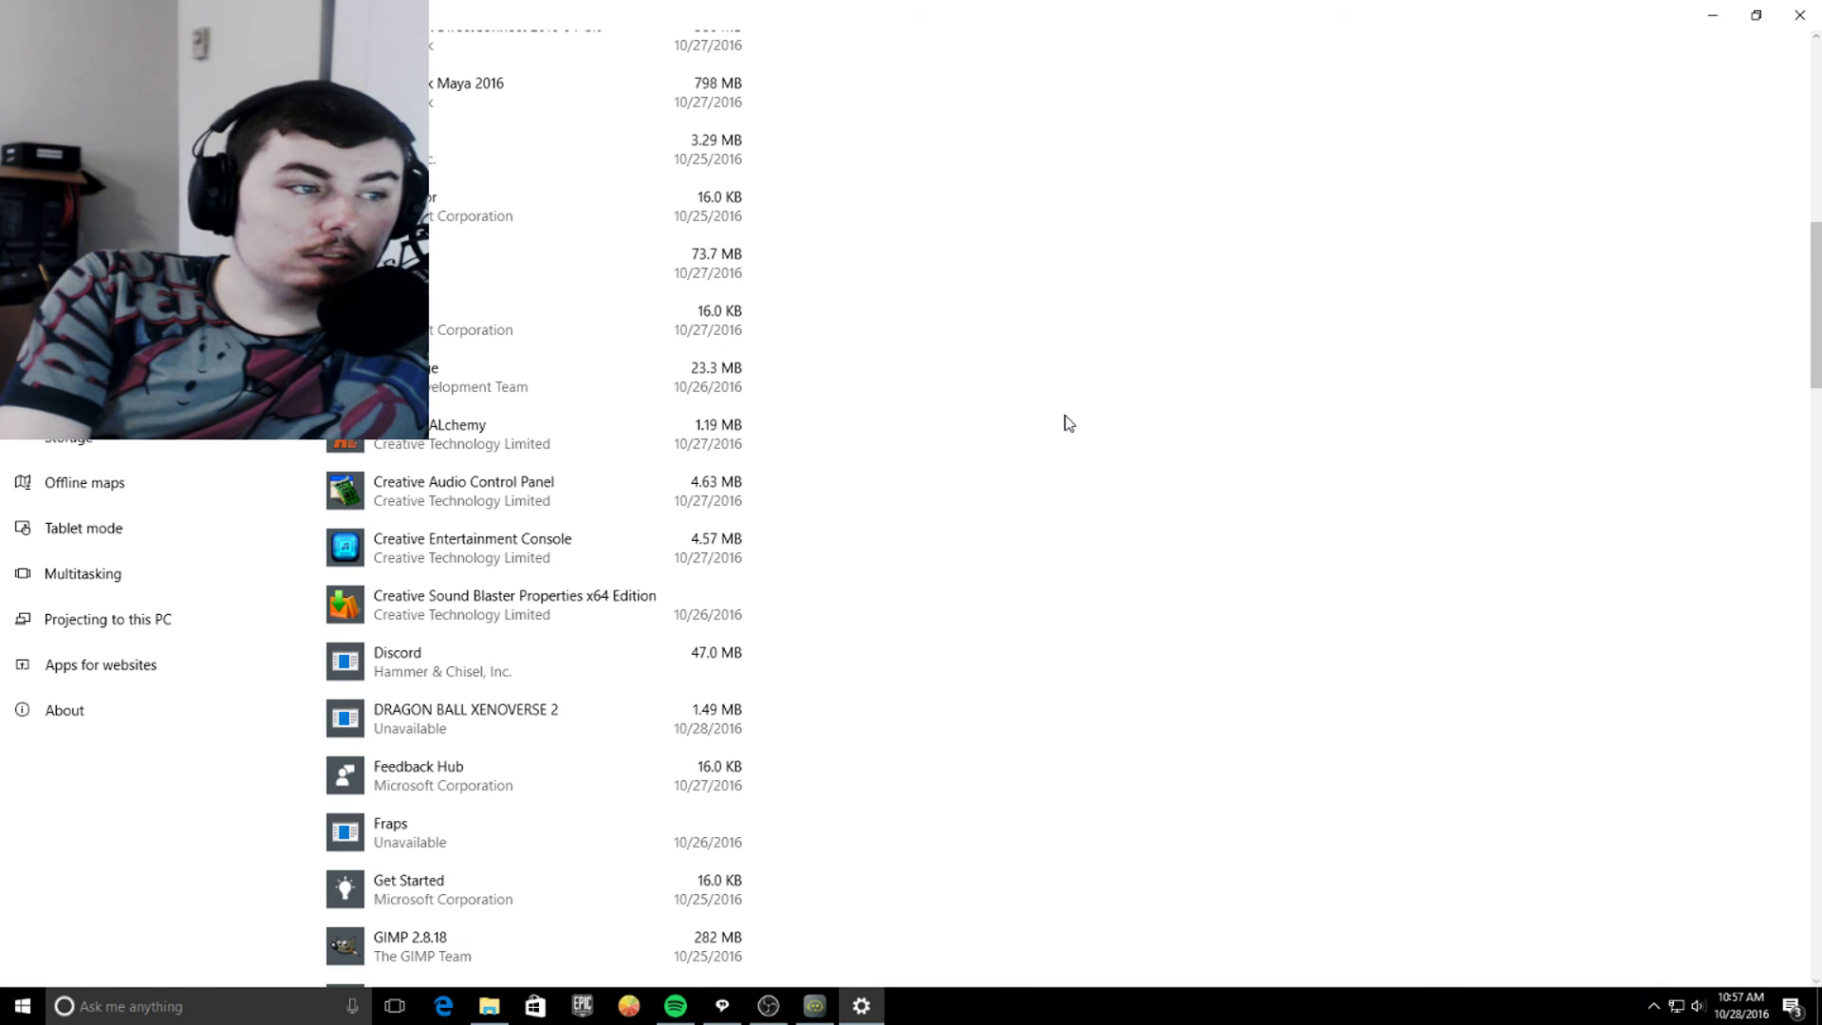
- Select the 16.0 KB Microsoft app at the top of the list and confirm its uninstall
scroll(759, 414, "up", 3)
scroll(759, 414, "up", 8)
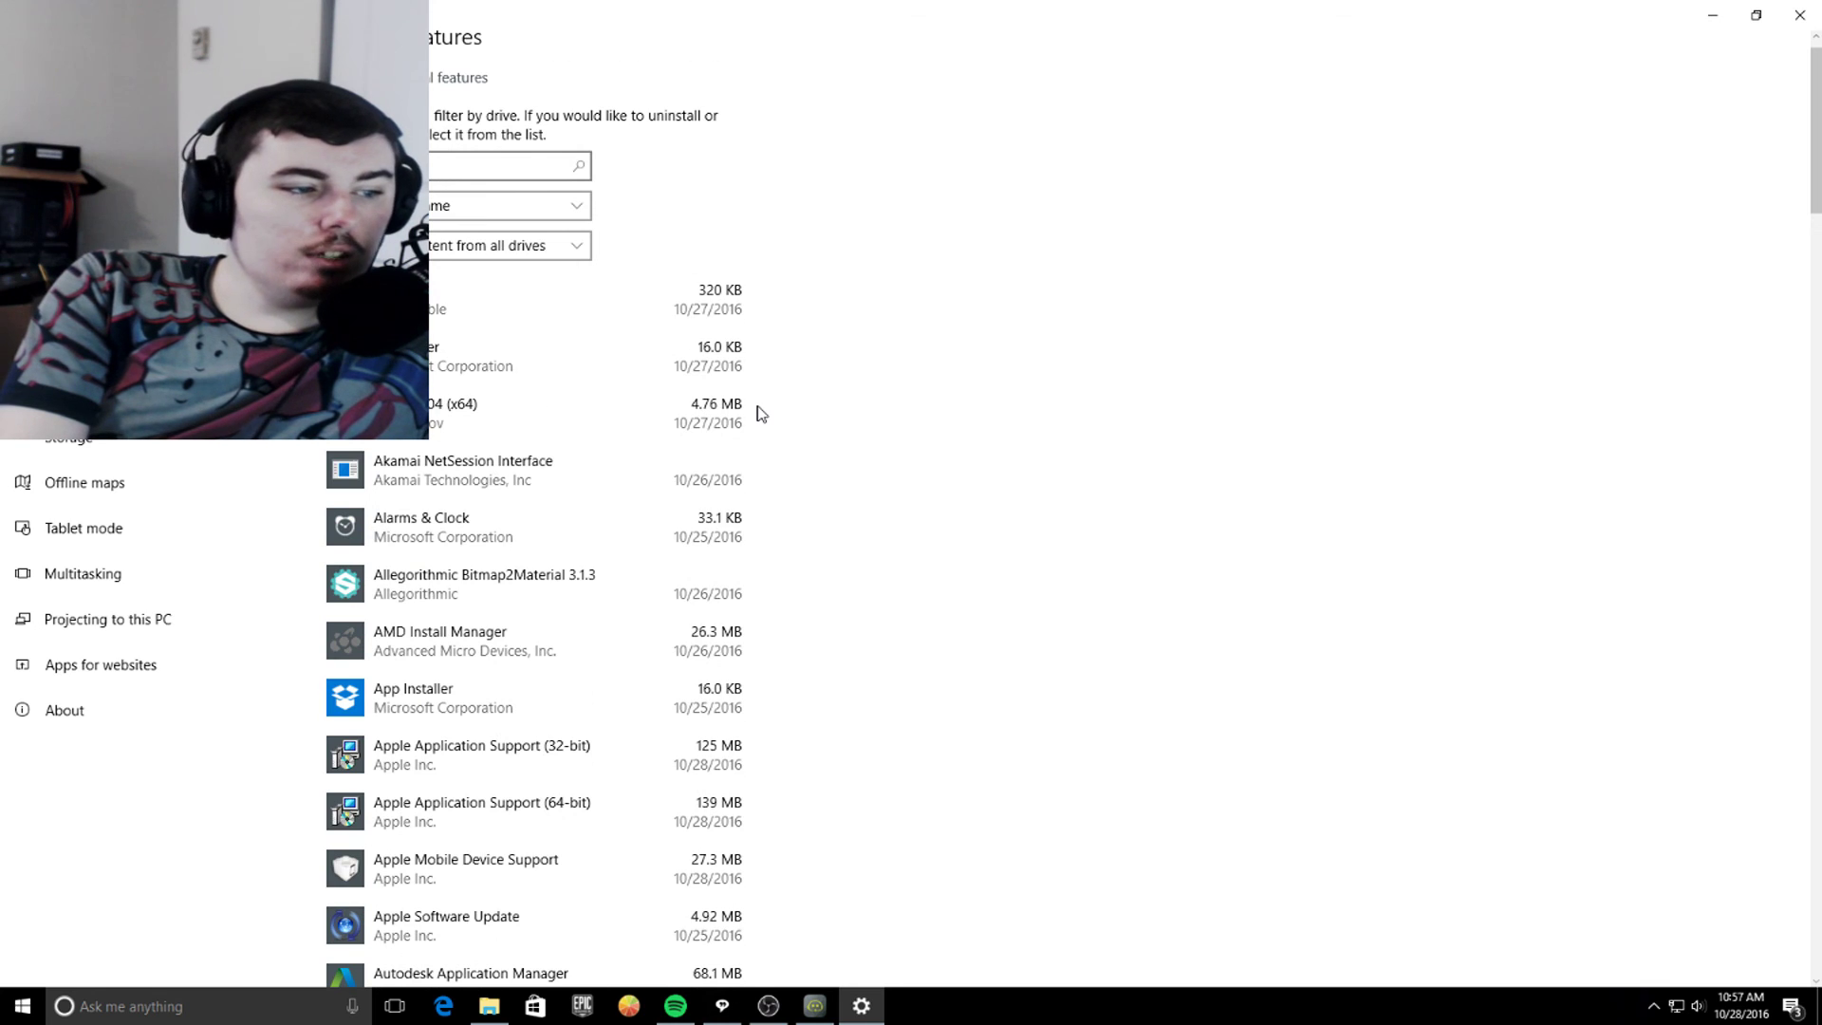
scroll(756, 411, "down", 7)
scroll(664, 404, "up", 6)
left_click(703, 219)
scroll(717, 285, "down", 1)
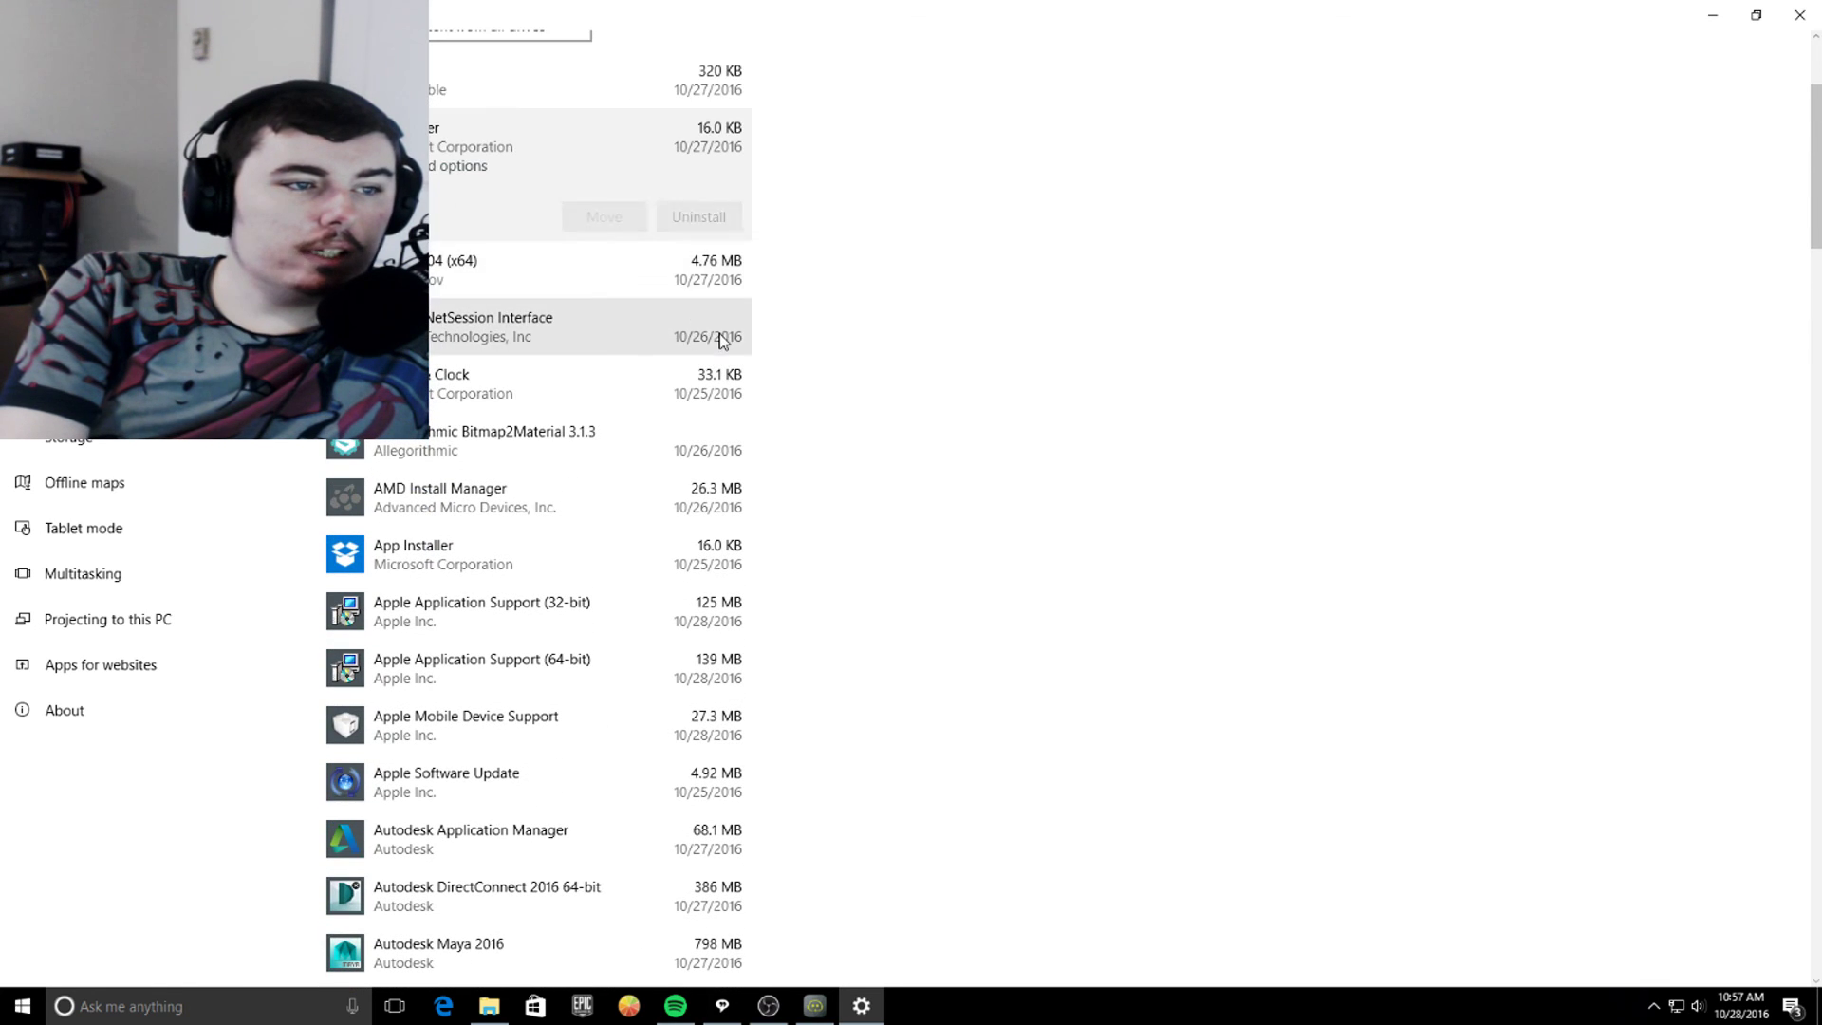
left_click(698, 216)
left_click(802, 169)
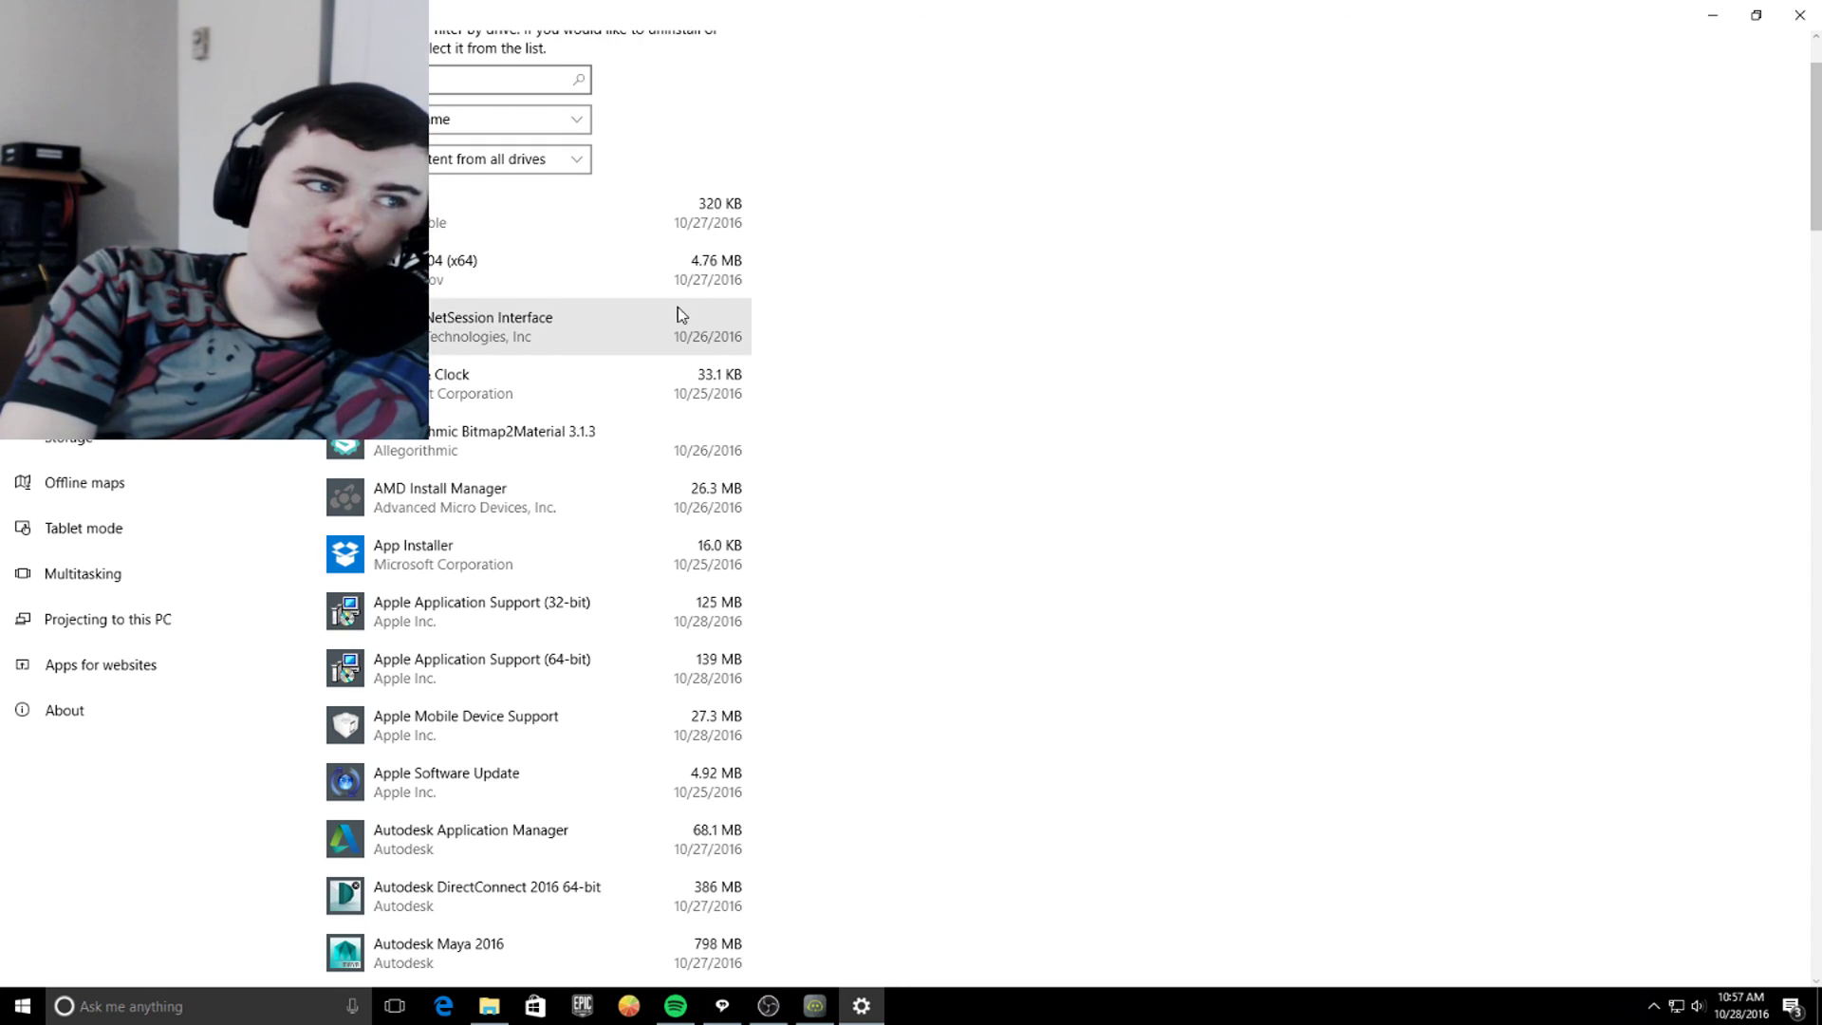
- Scroll through the remaining installed apps, such as GIMP 2.8.18, Google Chrome and iTunes
scroll(840, 410, "down", 5)
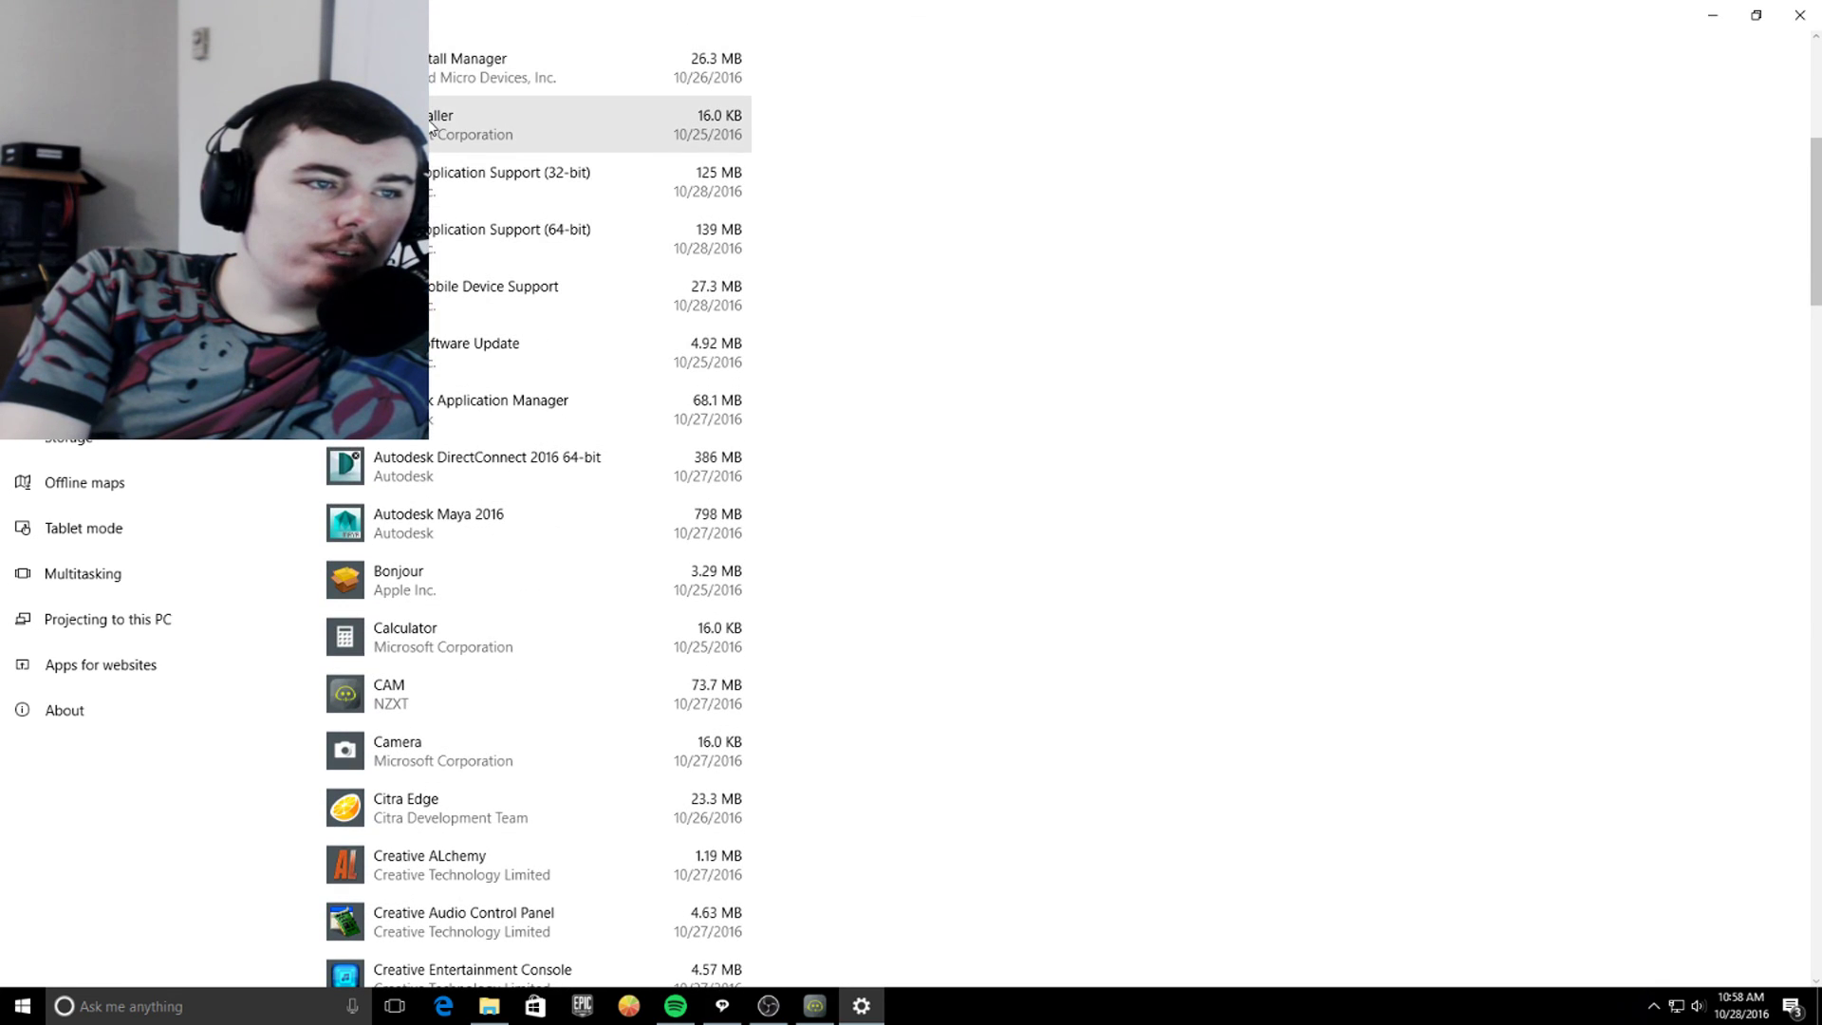
scroll(702, 409, "down", 3)
scroll(689, 408, "down", 2)
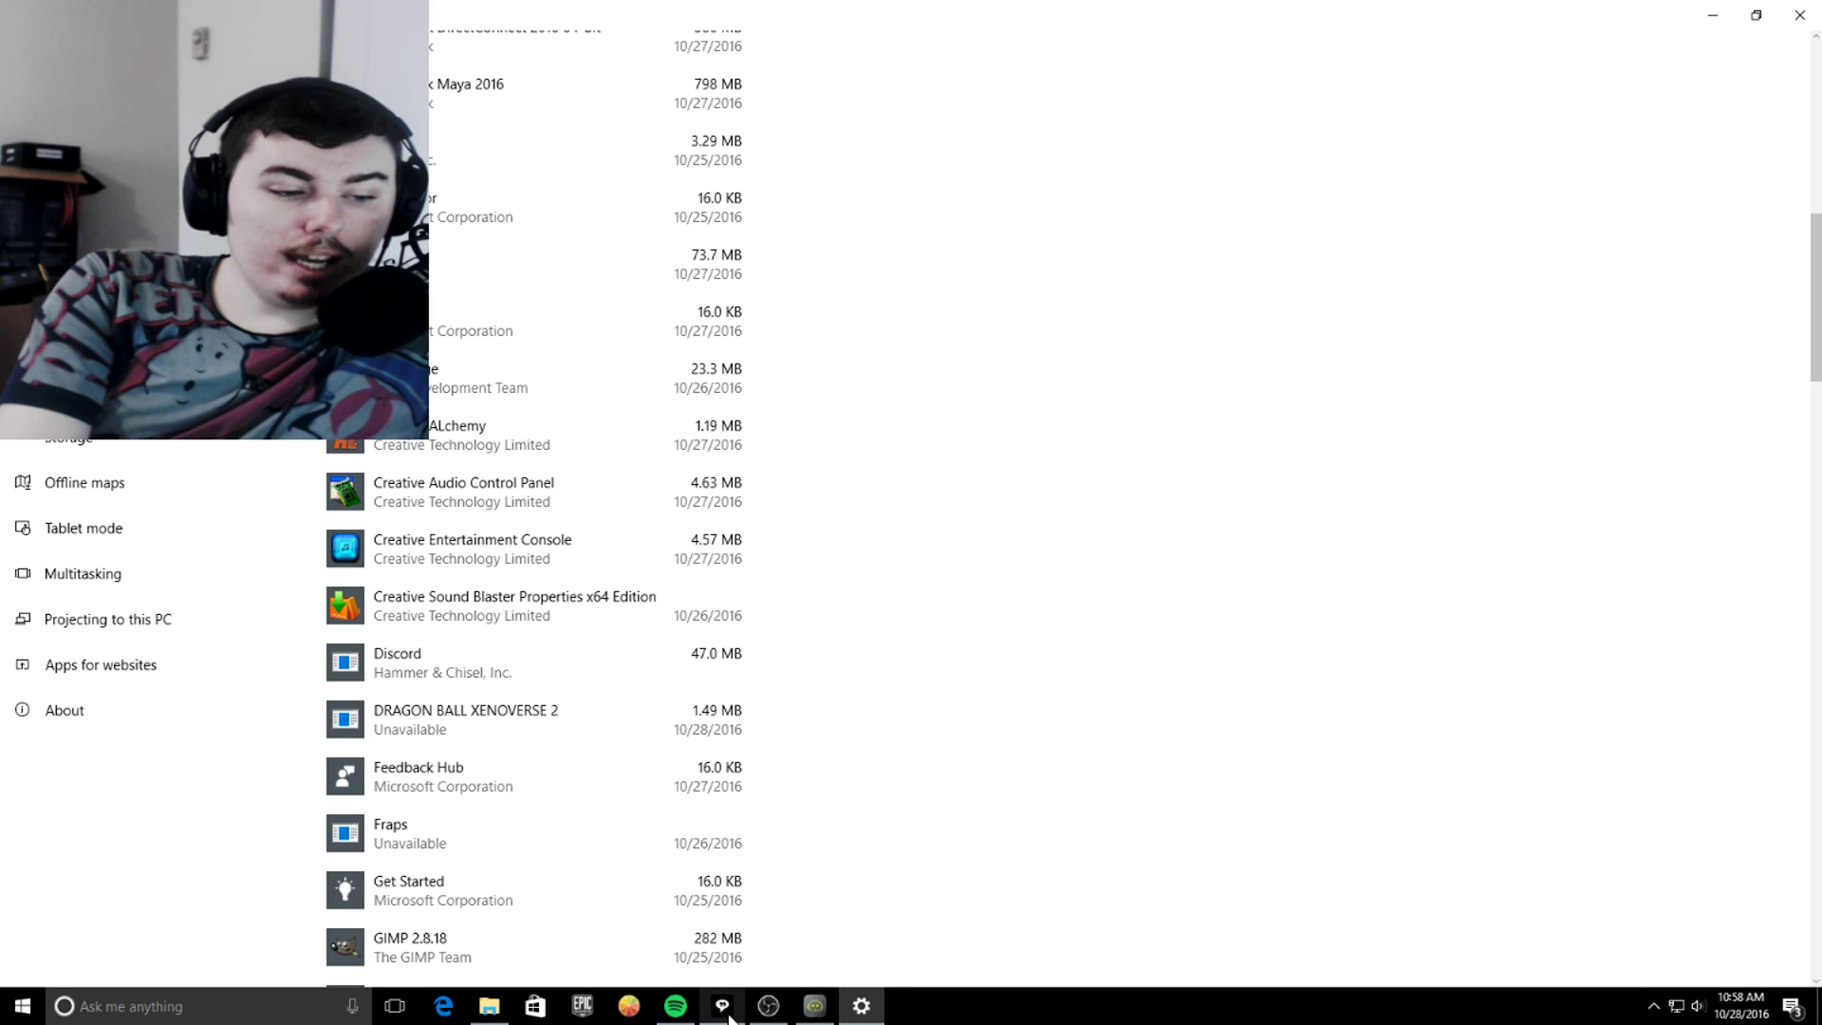
mouse_move(727, 1015)
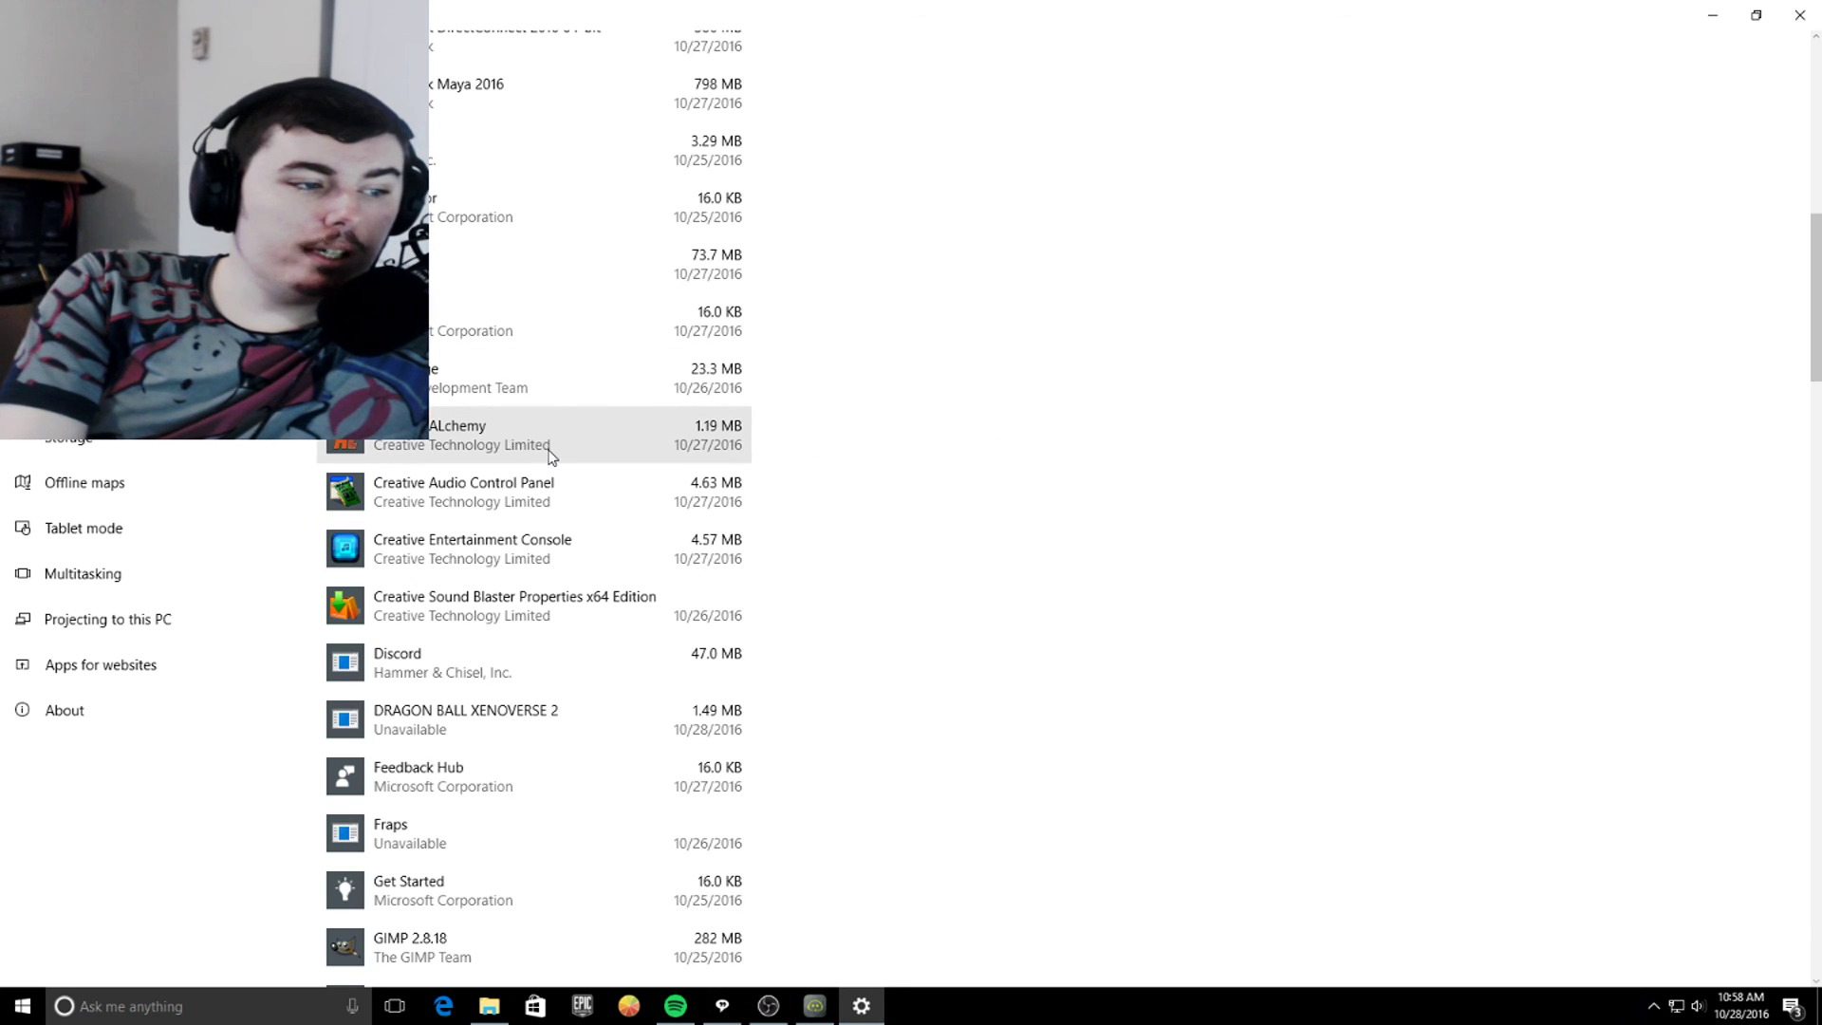
scroll(551, 457, "down", 5)
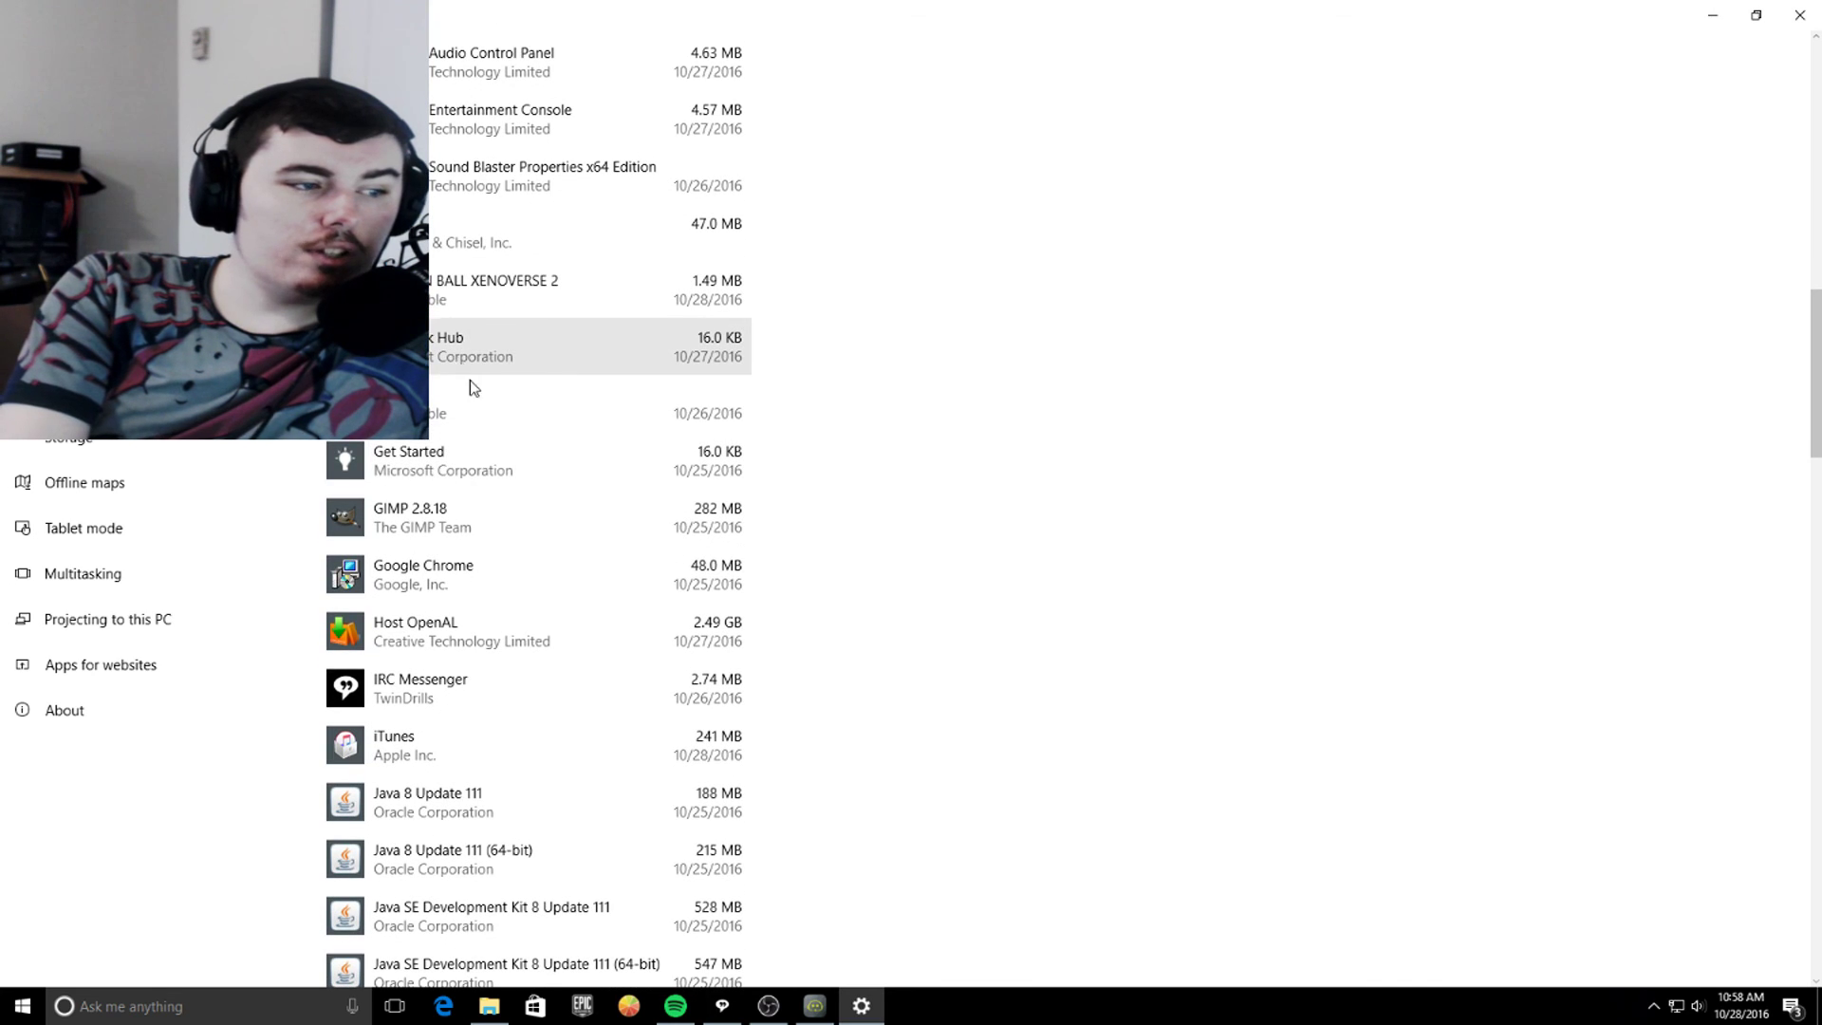
- Uninstall the Get Started app and confirm its removal
left_click(470, 459)
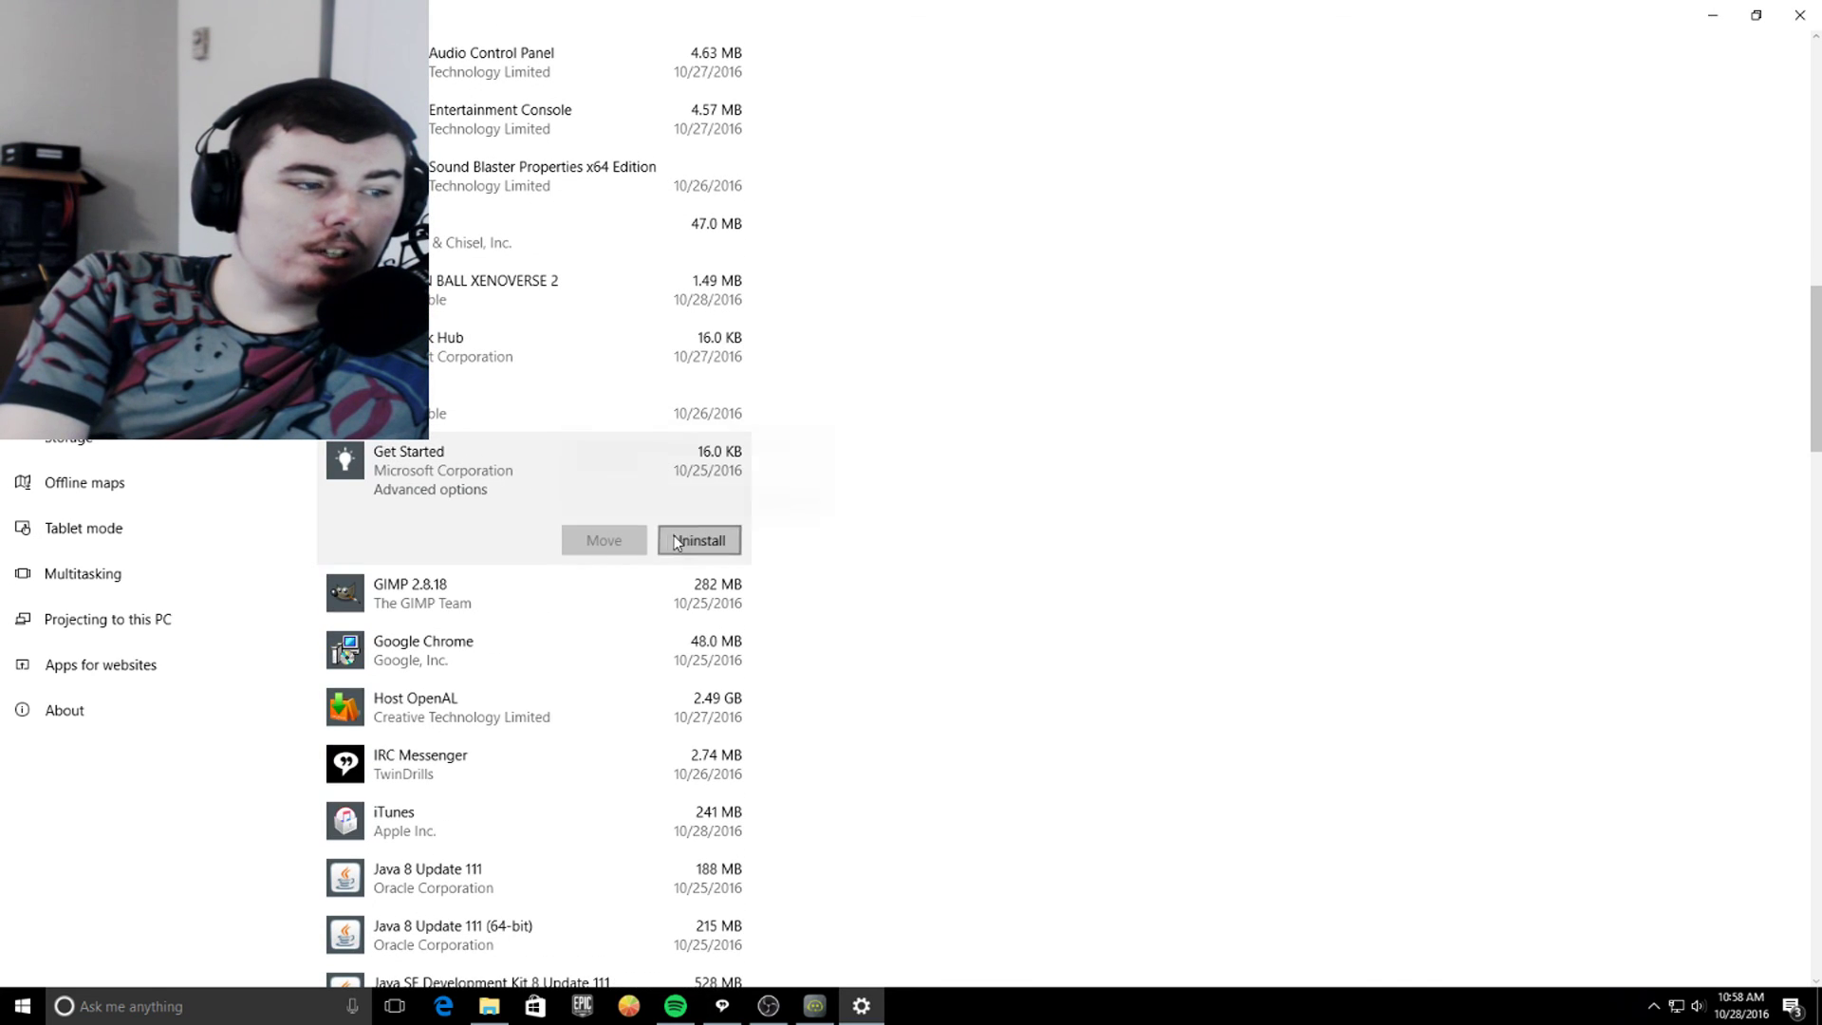
left_click(677, 541)
left_click(817, 496)
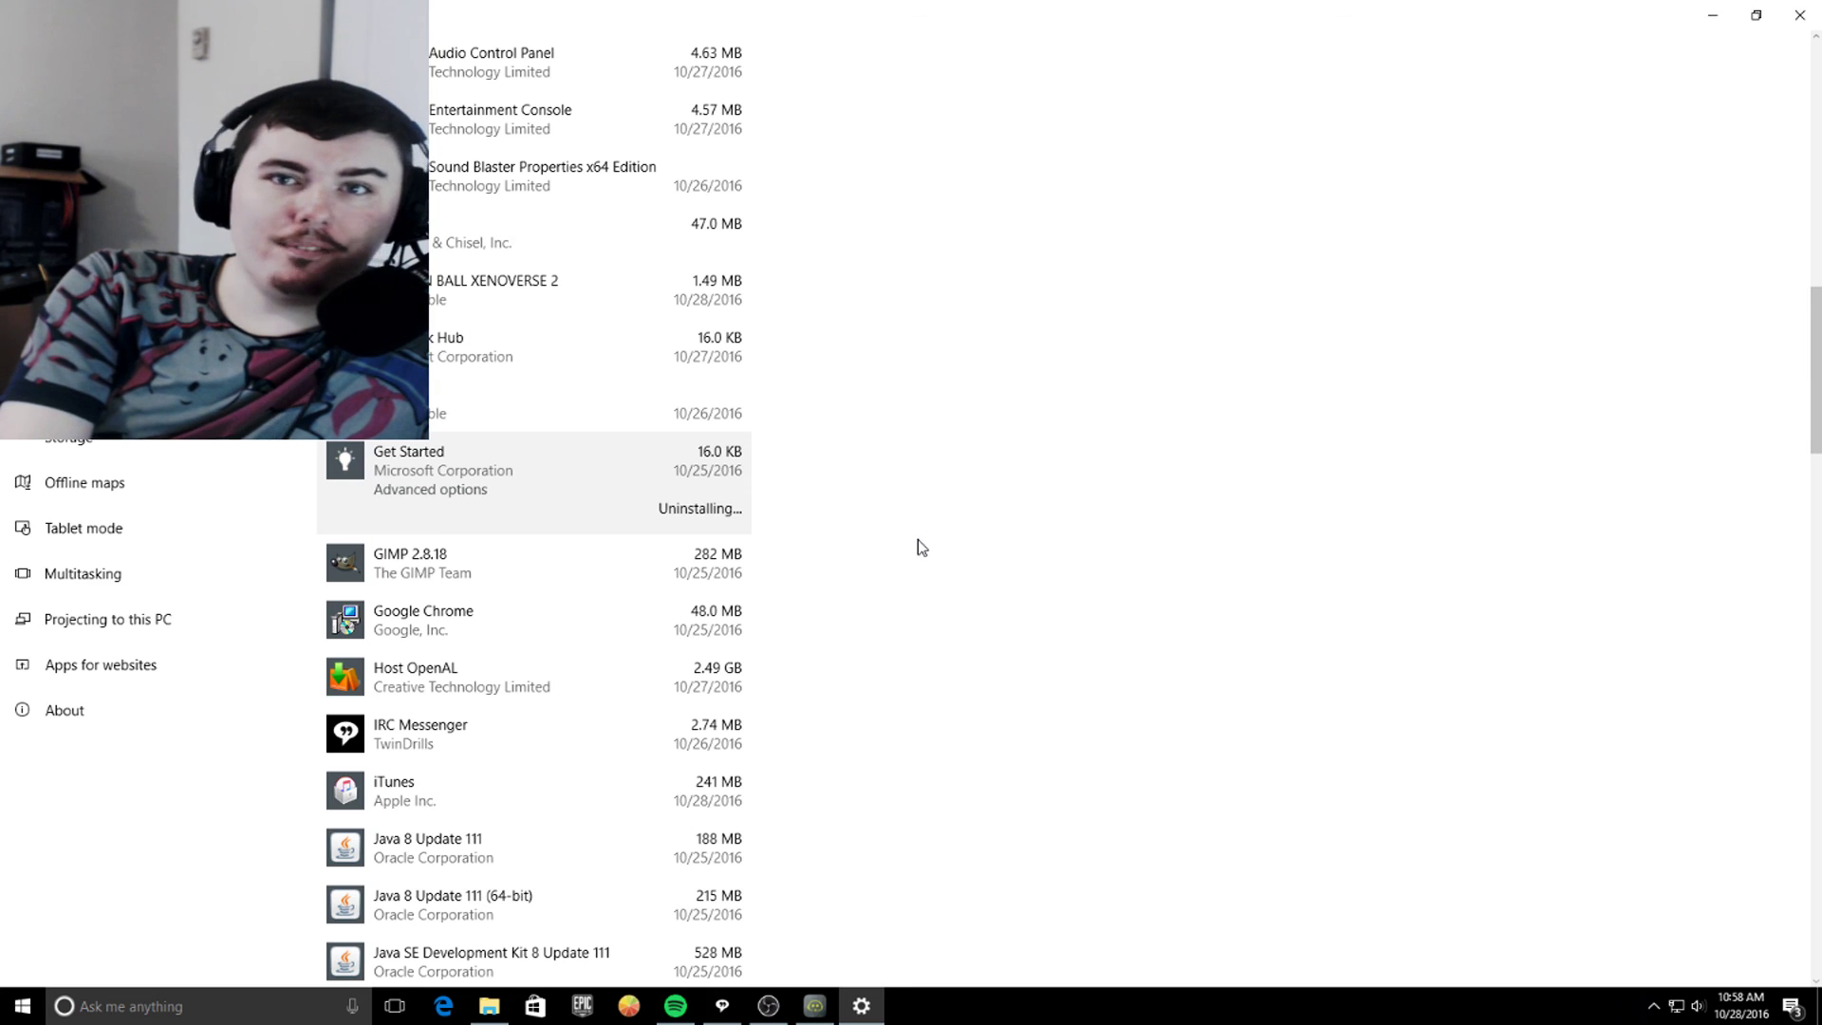
- Scroll down to Maps and uninstall it, confirming in the flyout
scroll(873, 569, "down", 5)
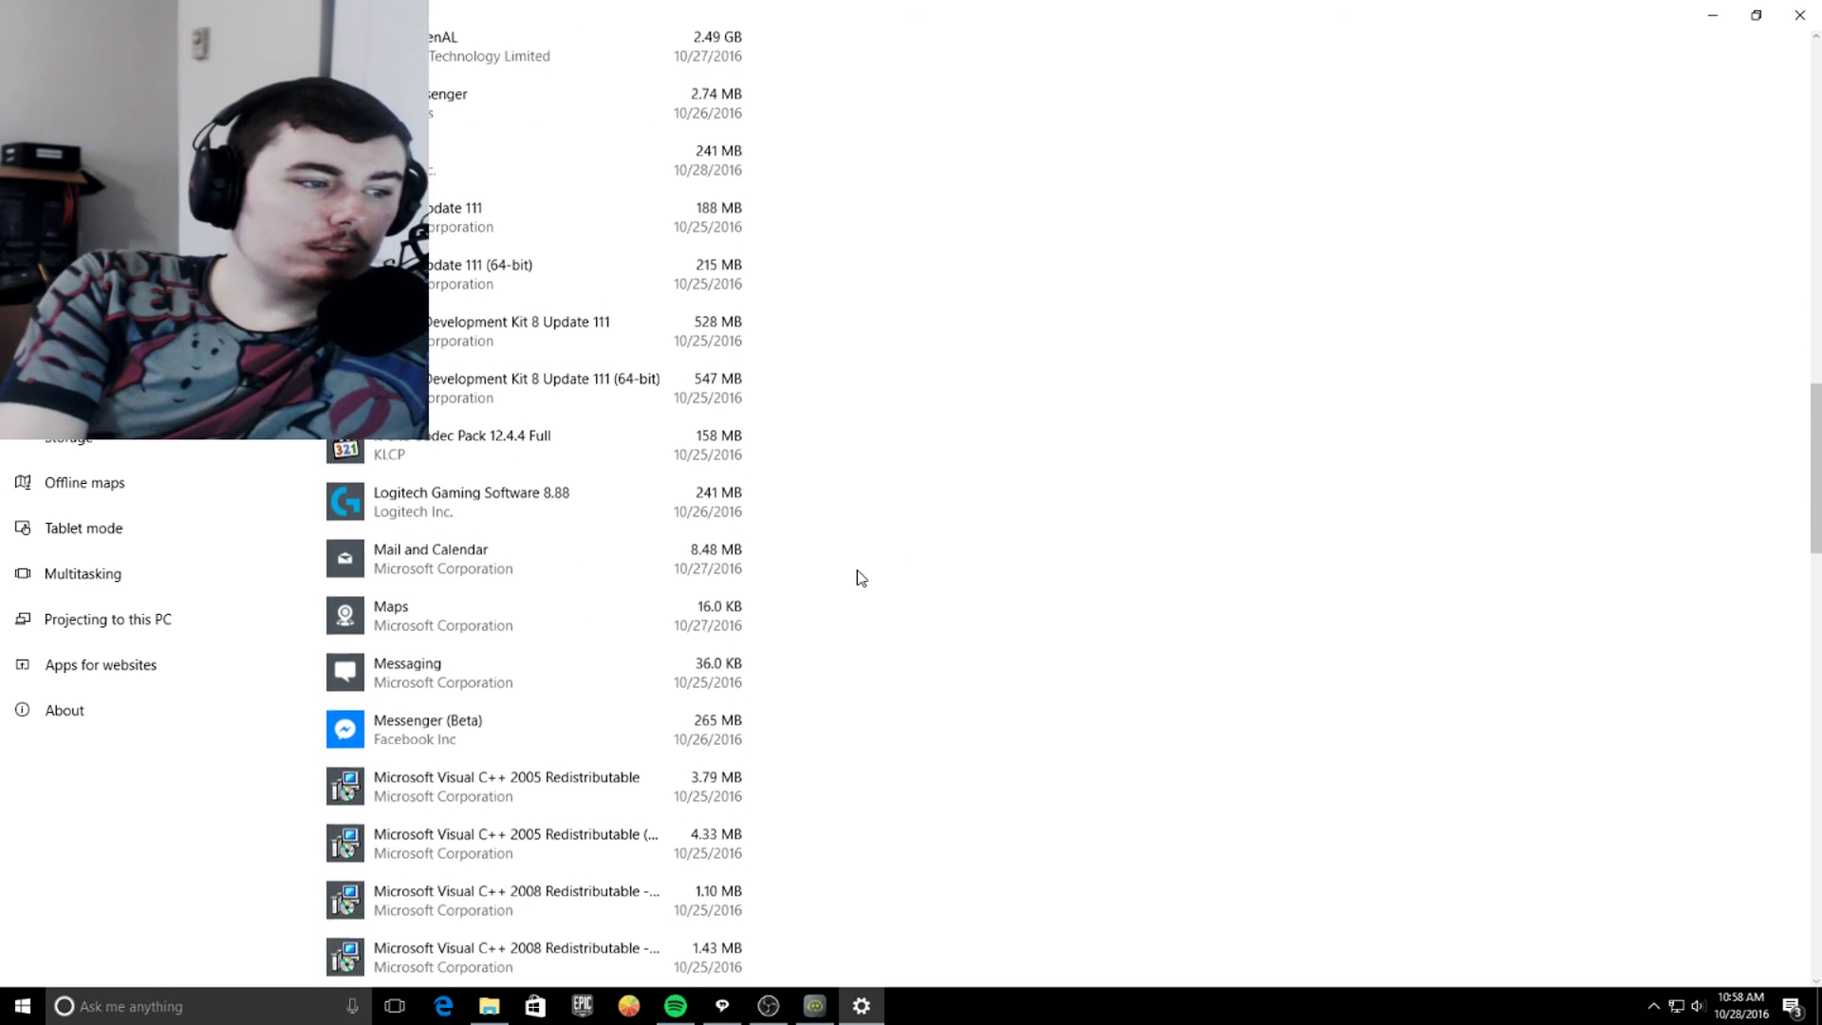
scroll(861, 578, "down", 1)
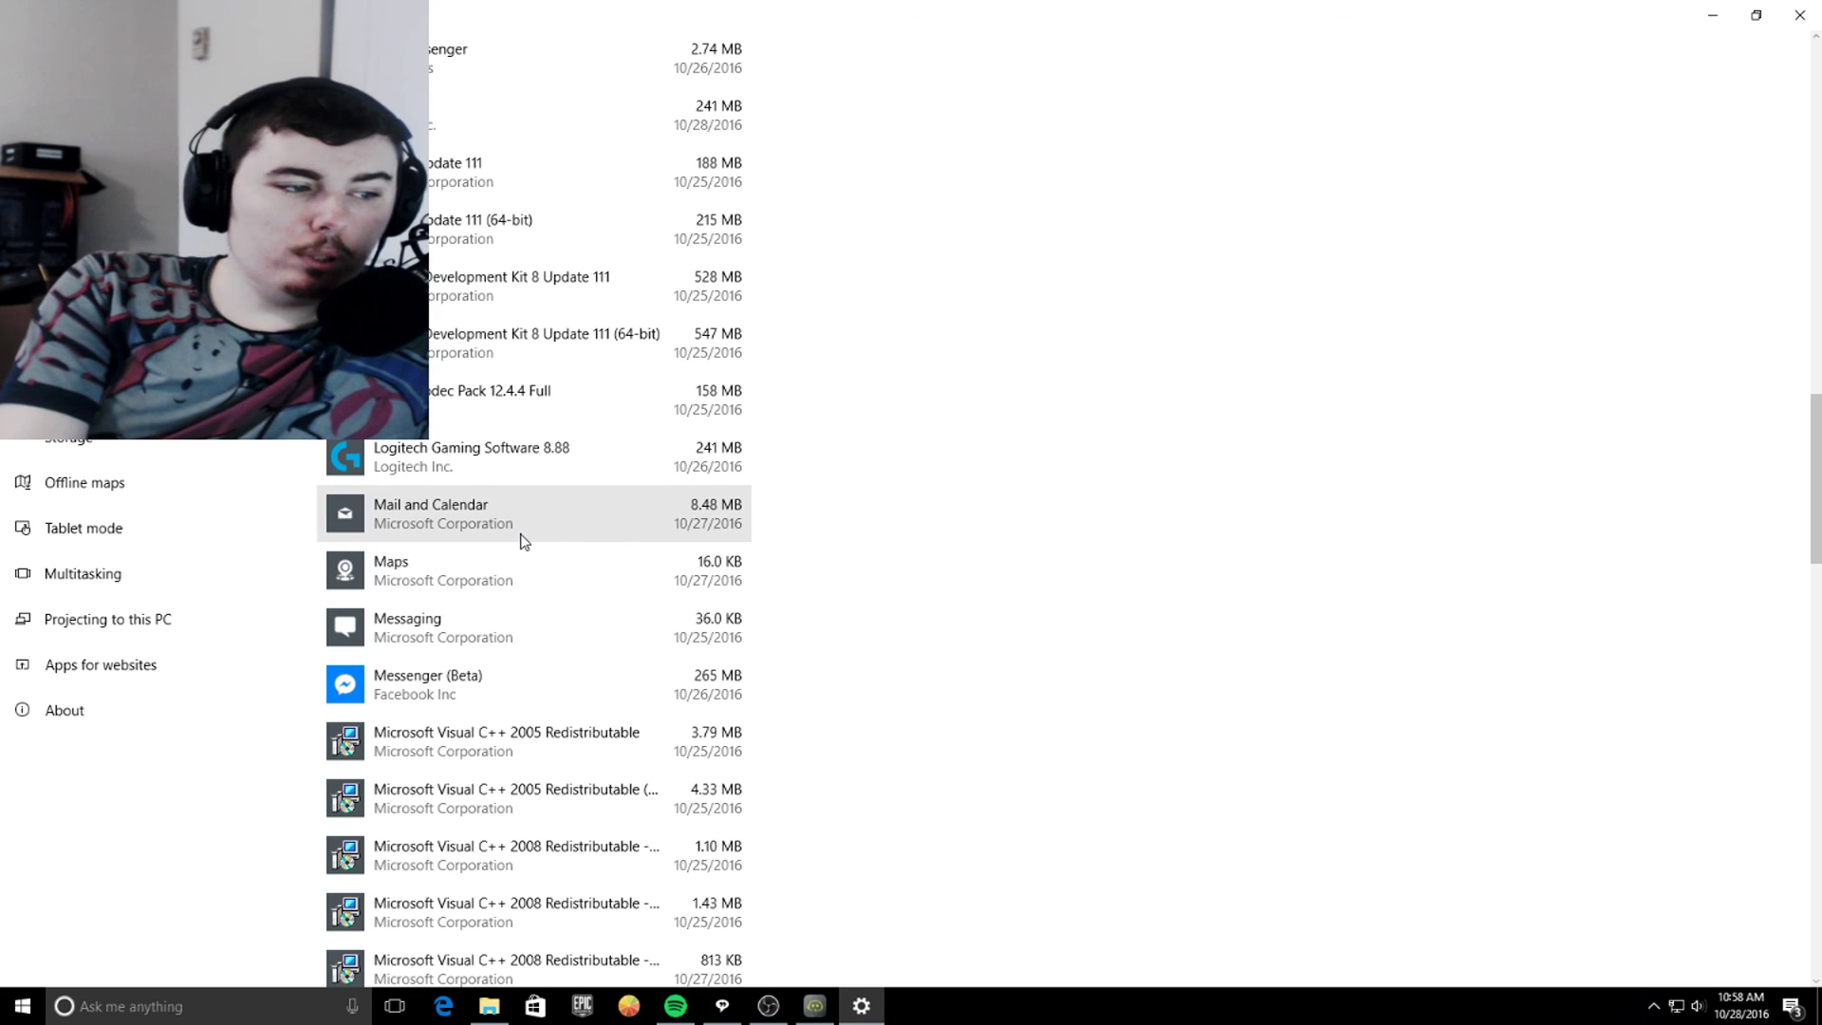
left_click(520, 565)
left_click(698, 650)
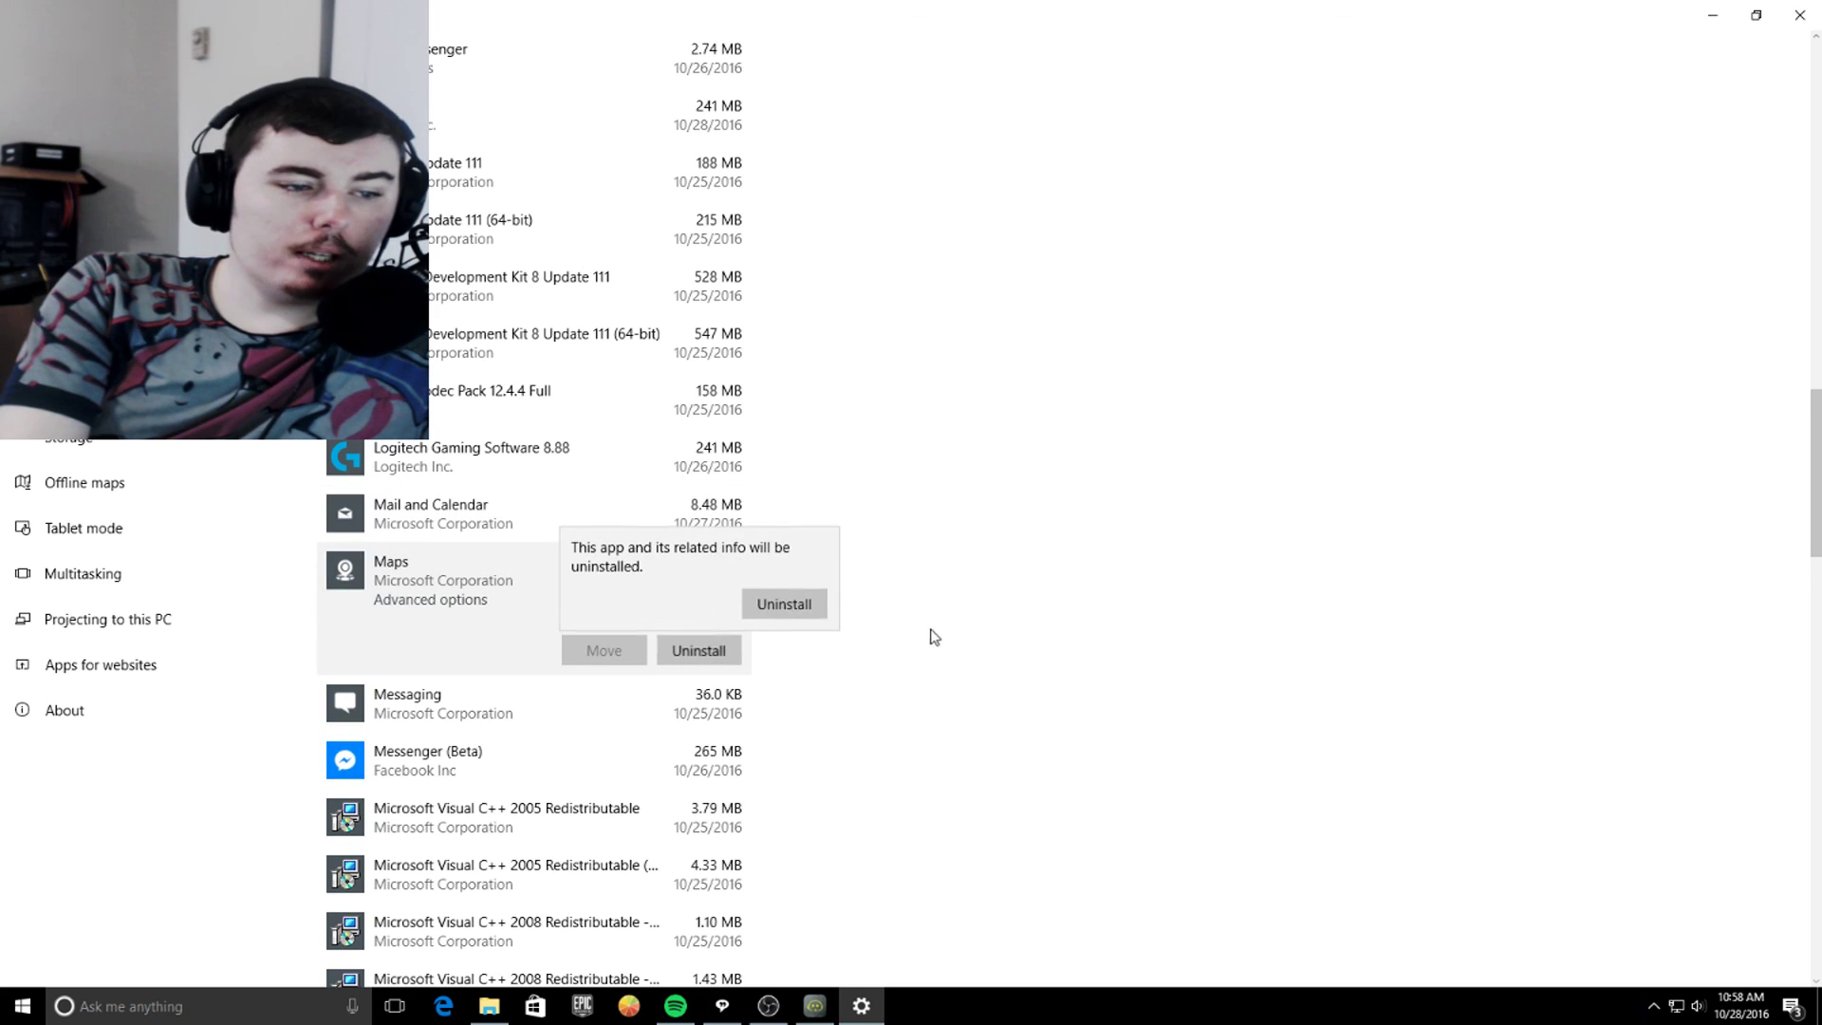
left_click(812, 604)
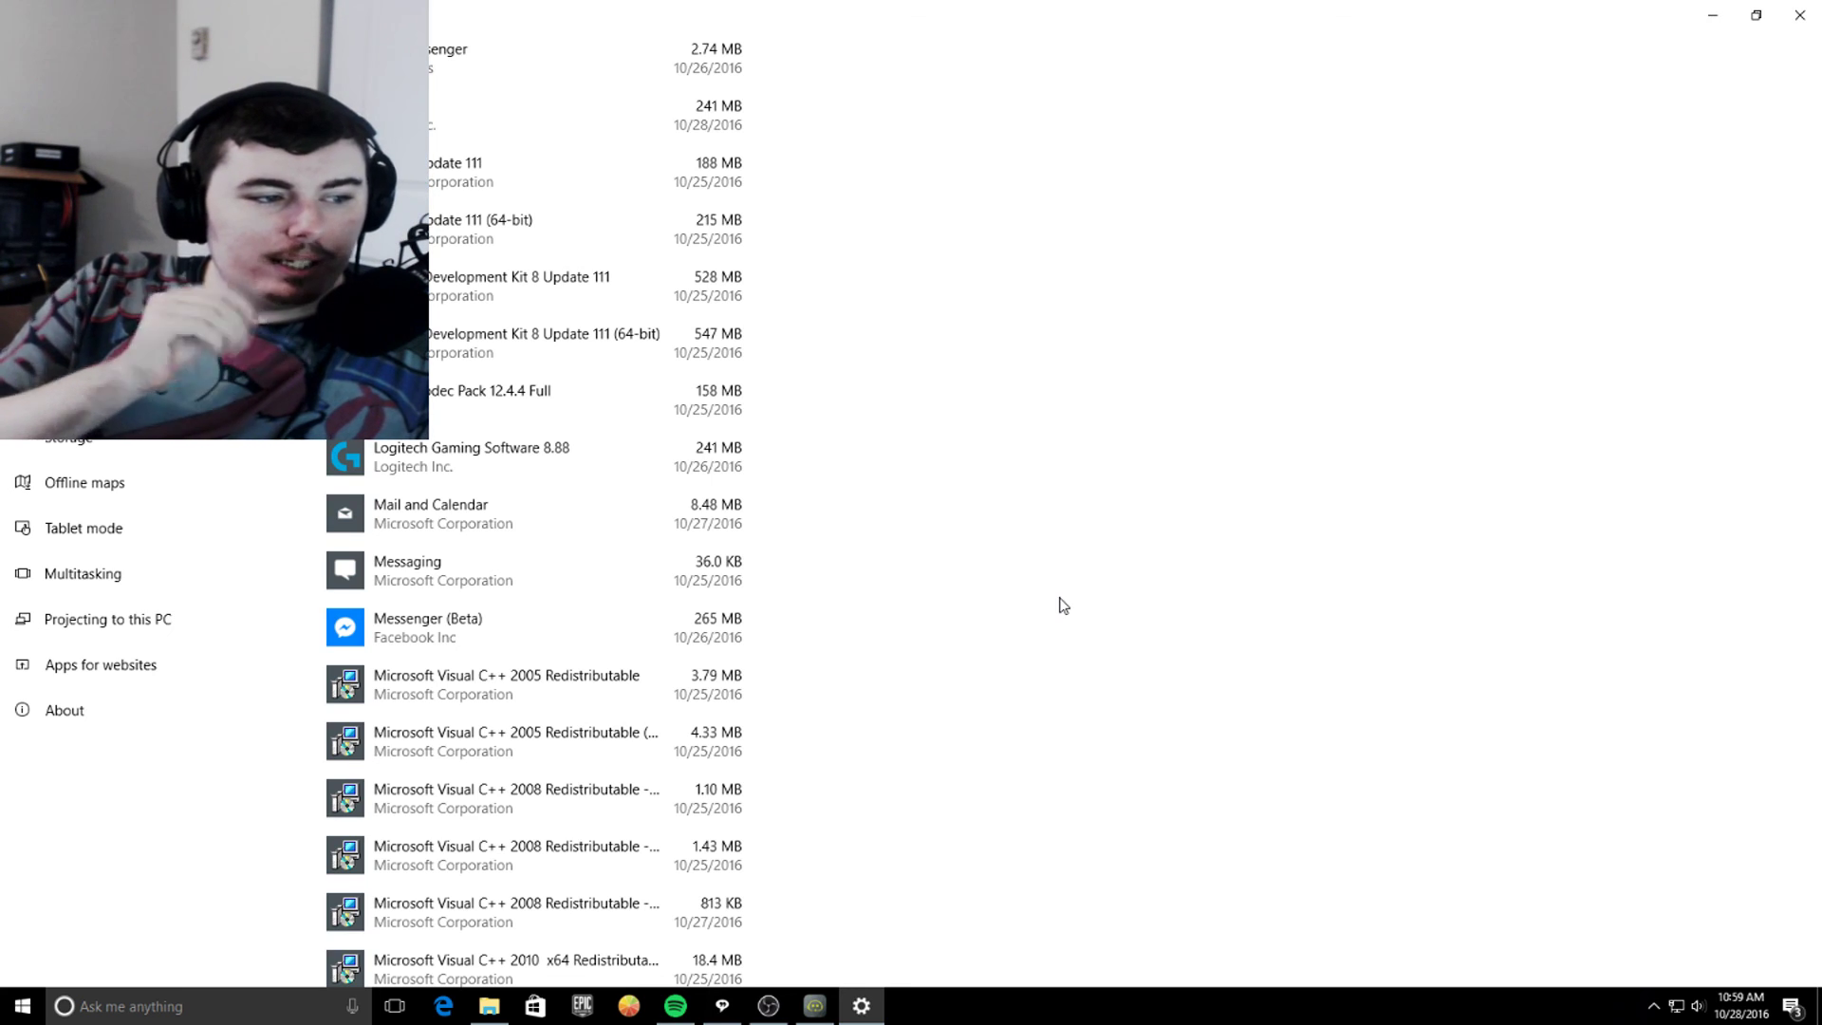
- Expand the Messaging entry, then browse down the list to Notepad++, OBS Studio and Photos
left_click(482, 579)
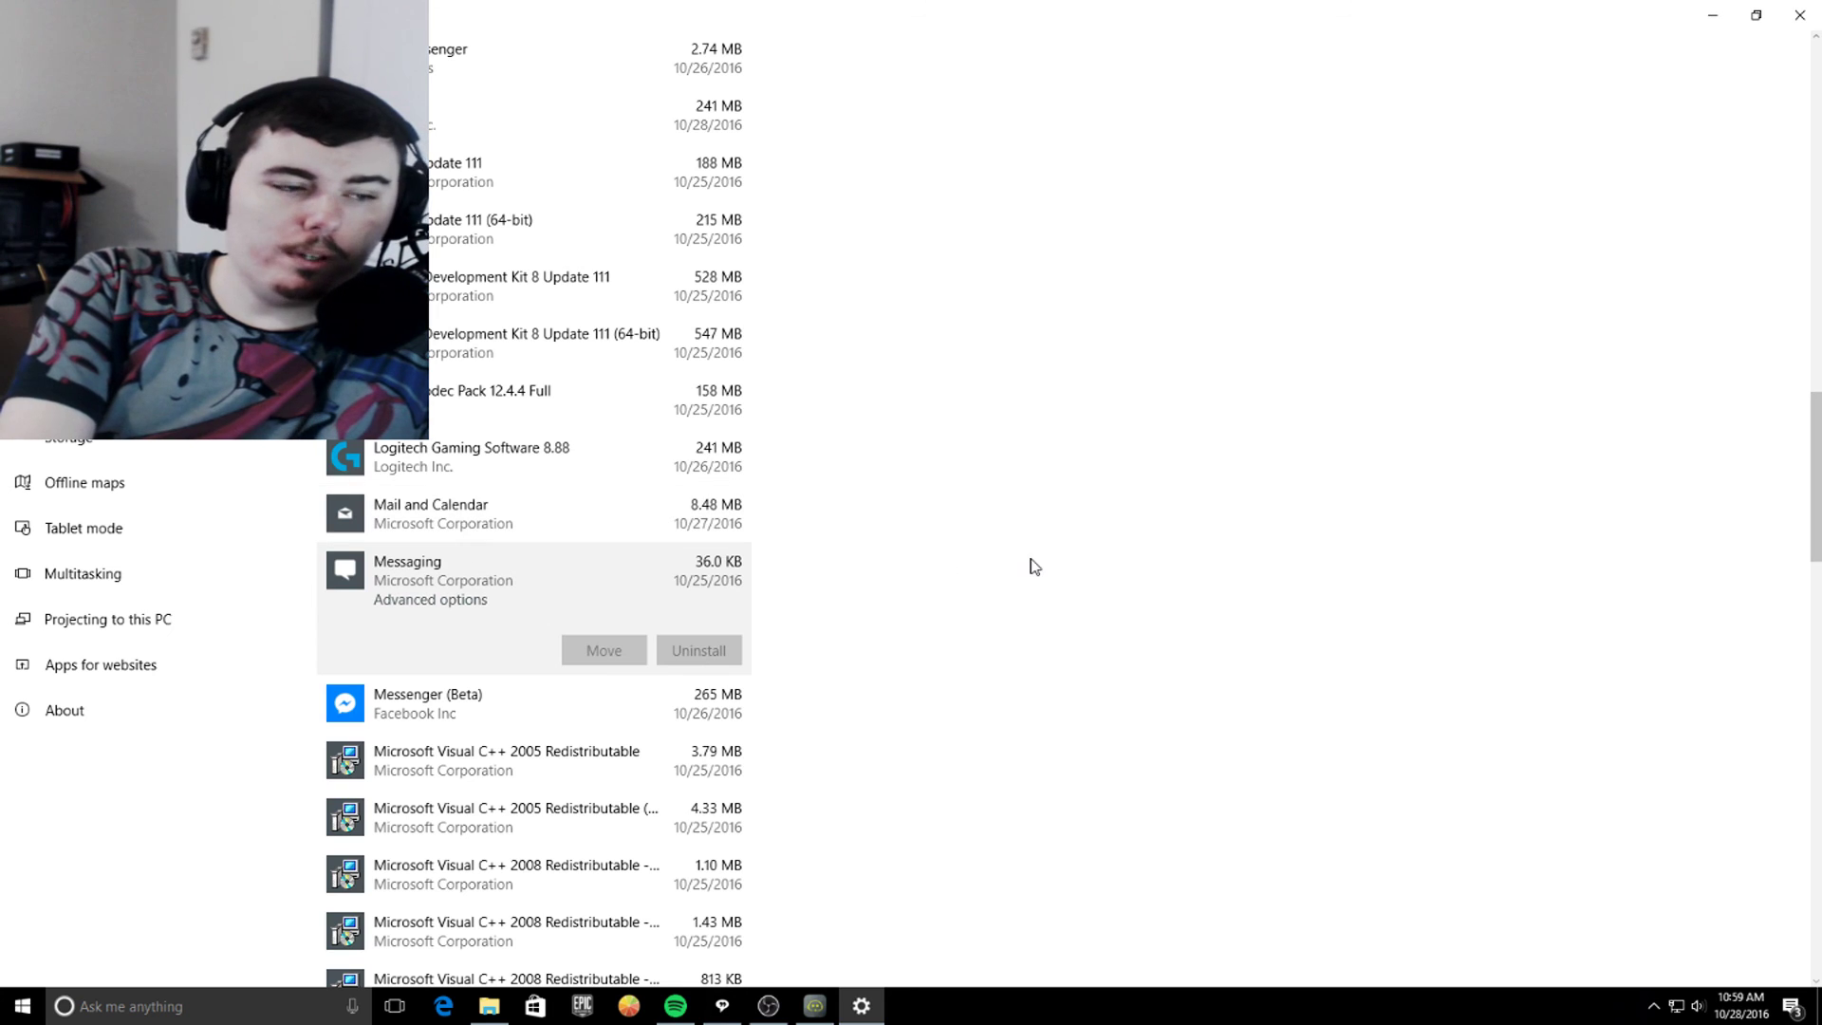
scroll(581, 595, "down", 5)
scroll(583, 595, "down", 5)
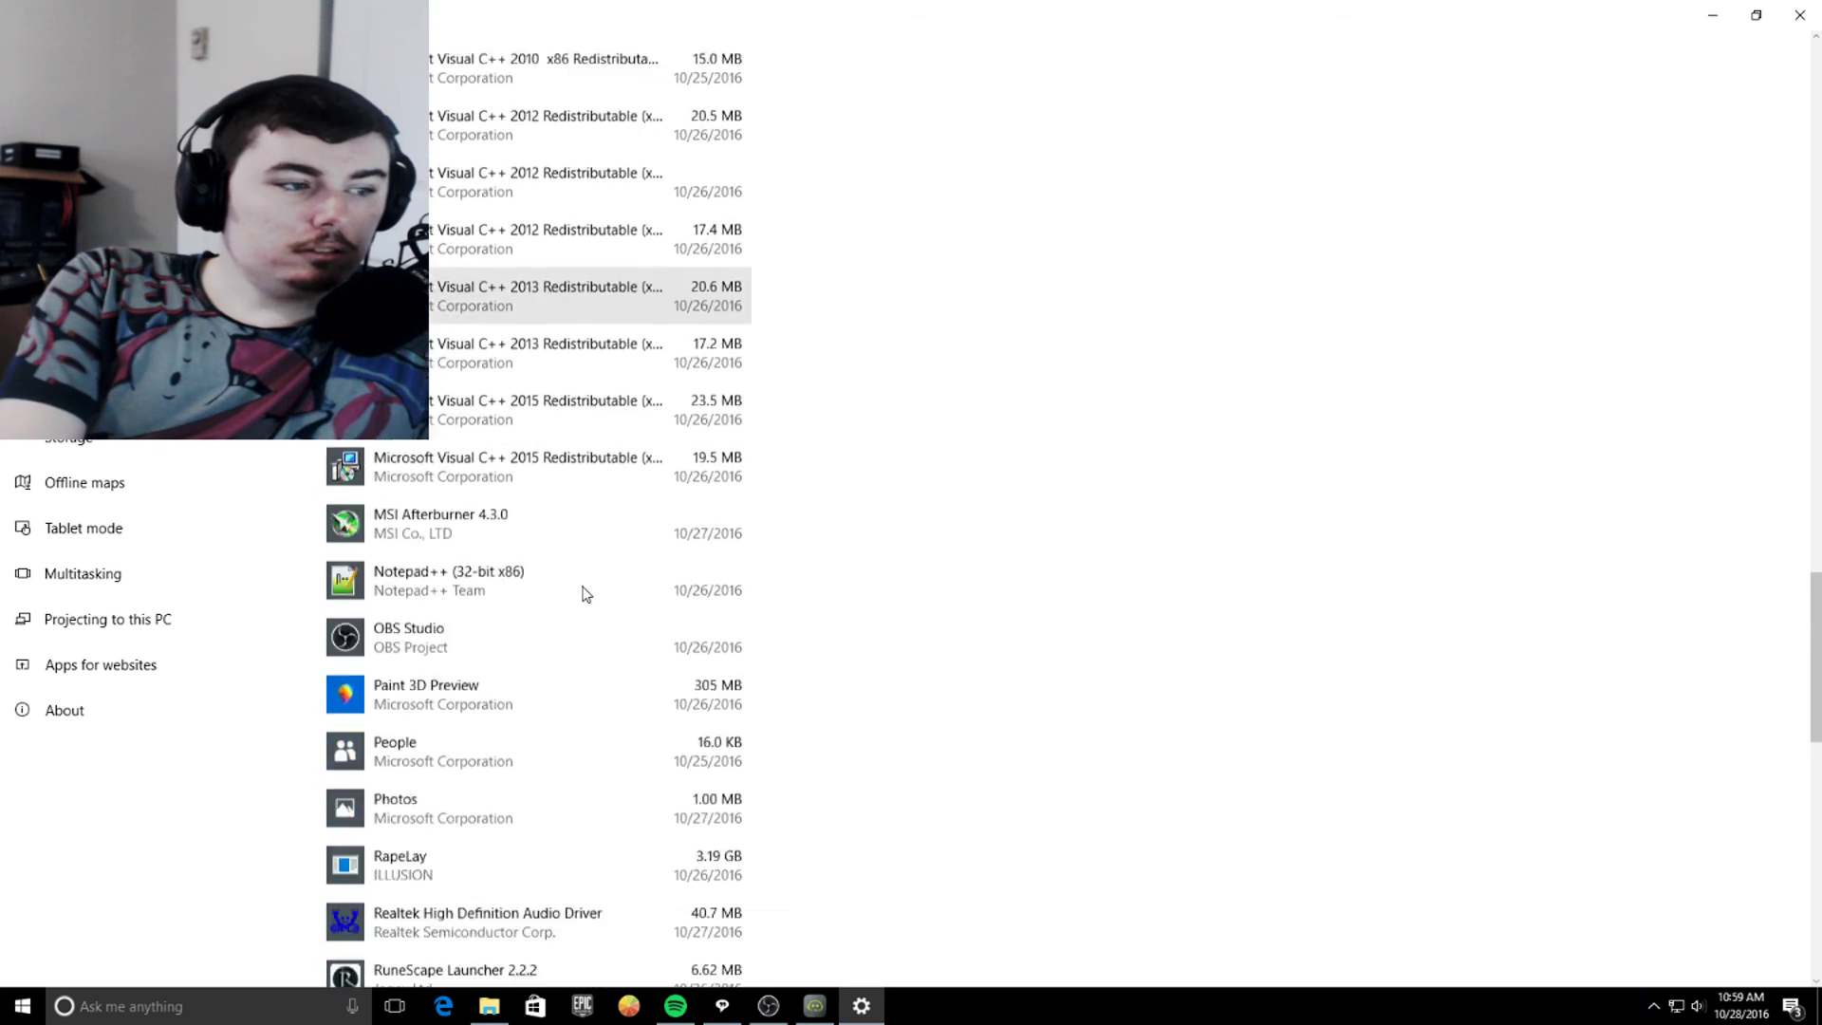
scroll(447, 447, "up", 8)
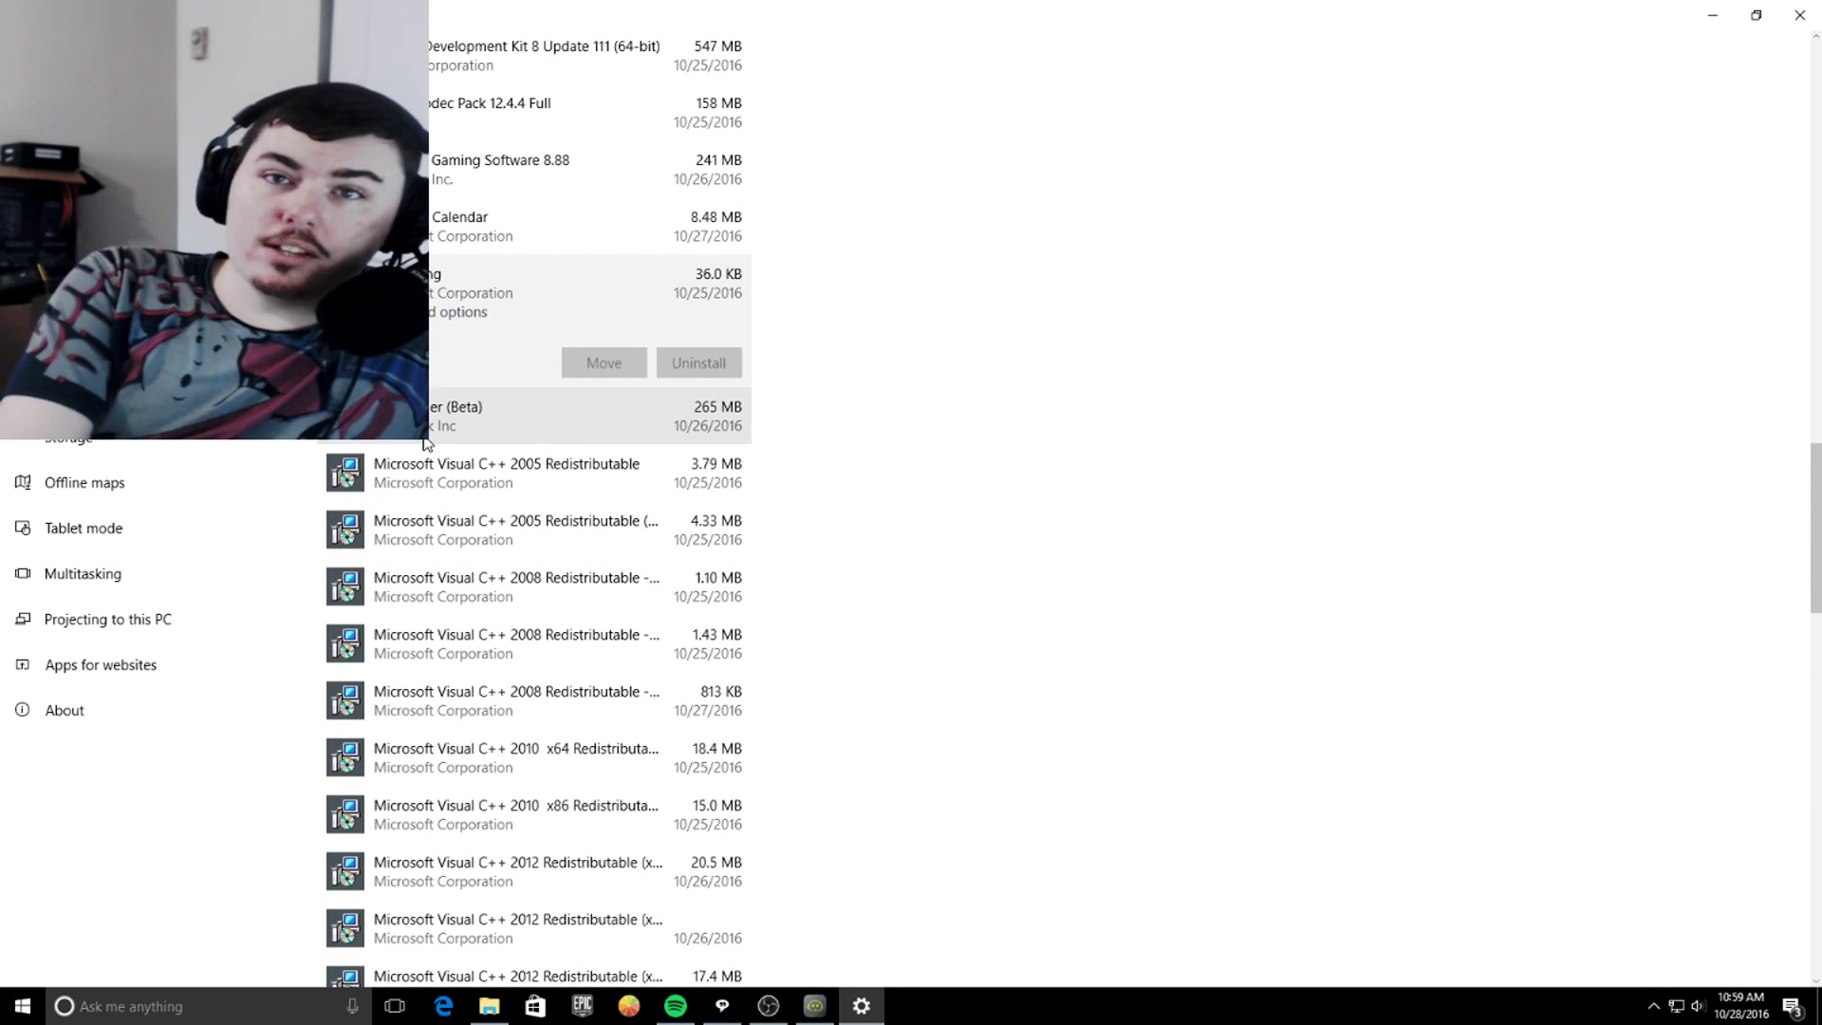
scroll(856, 589, "down", 5)
scroll(858, 591, "down", 2)
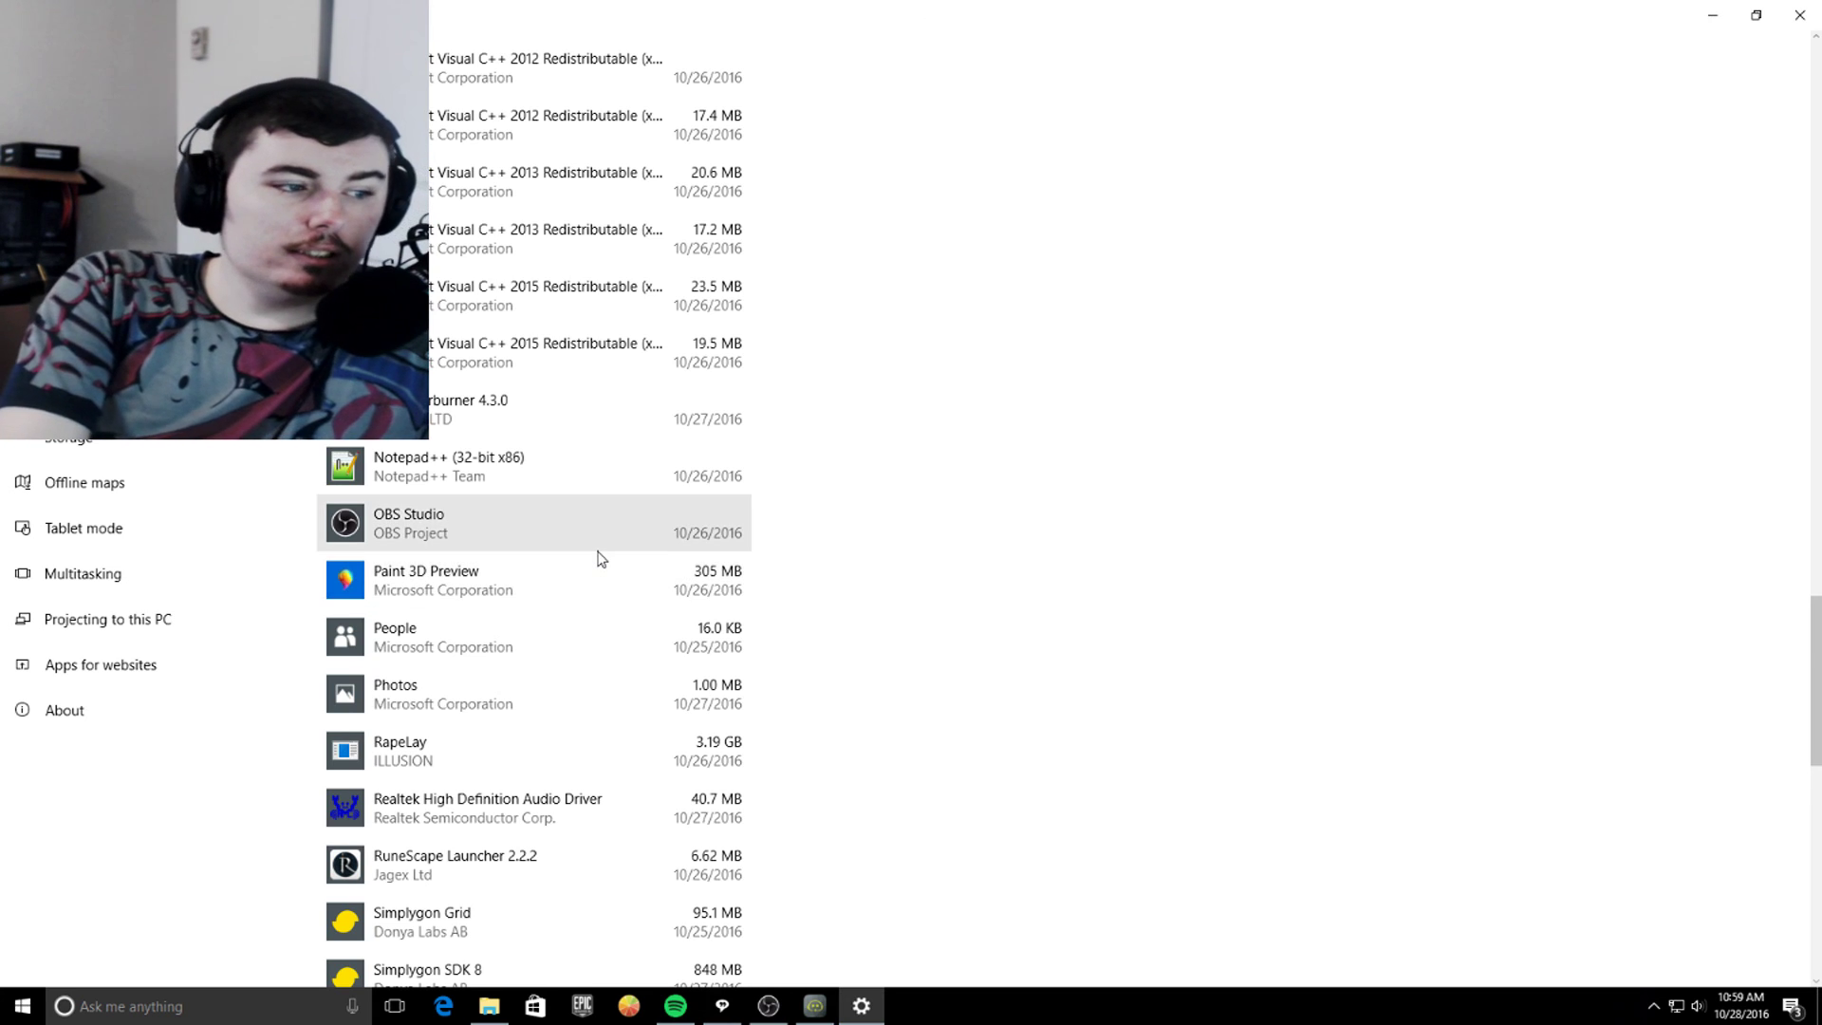
- Expand Paint 3D Preview and scroll the apps list down to VLC, Weather and Xbox
scroll(602, 559, "down", 3)
left_click(531, 299)
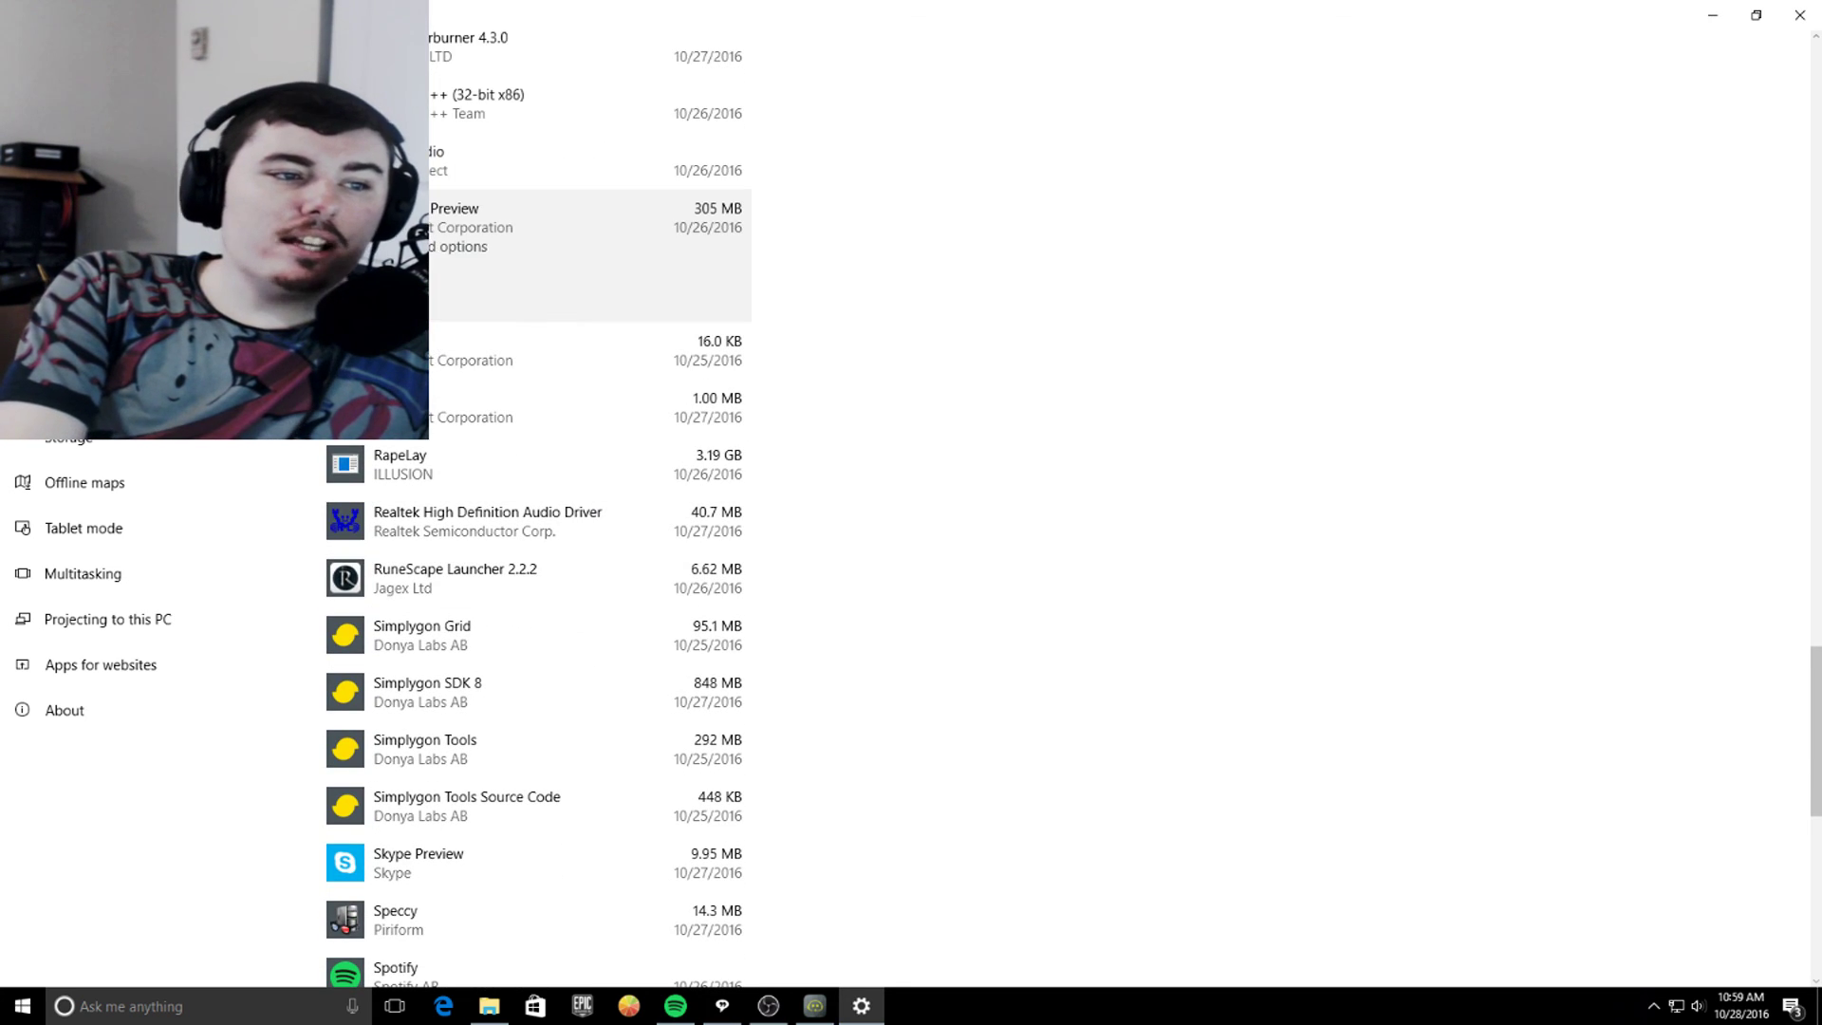
scroll(760, 521, "down", 1)
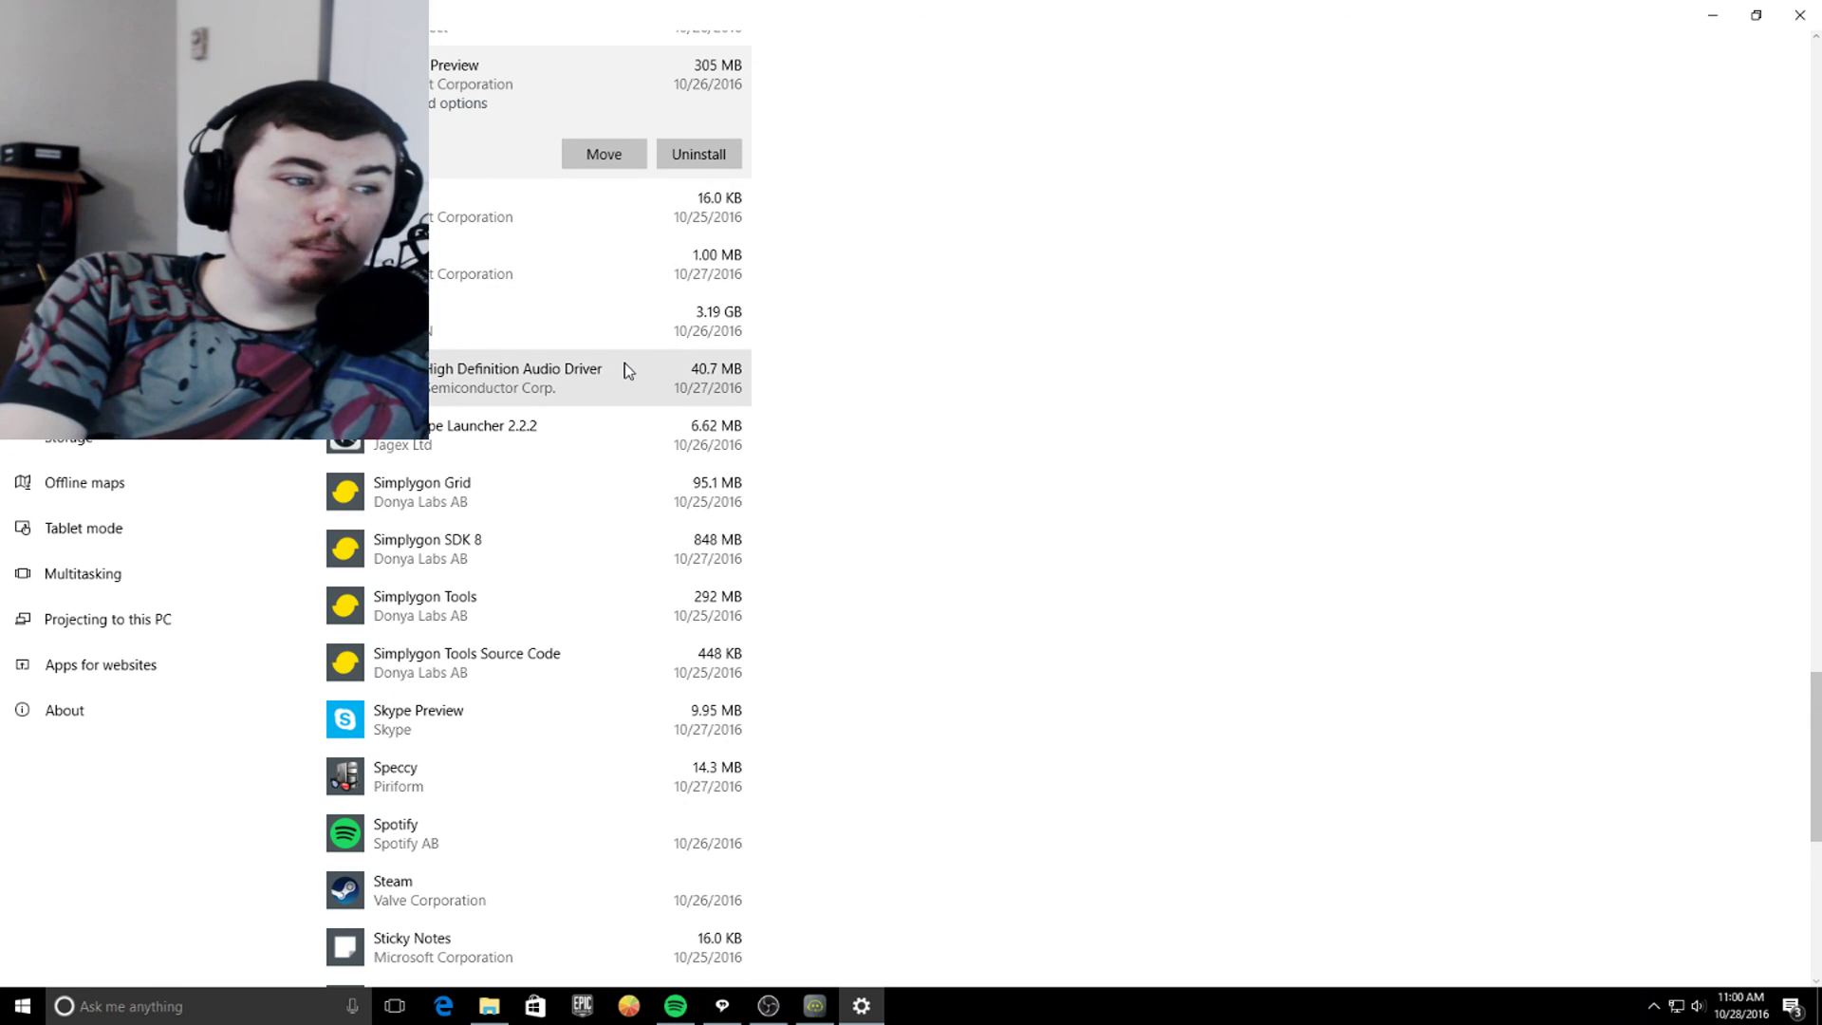
scroll(627, 370, "down", 1)
scroll(627, 370, "down", 1)
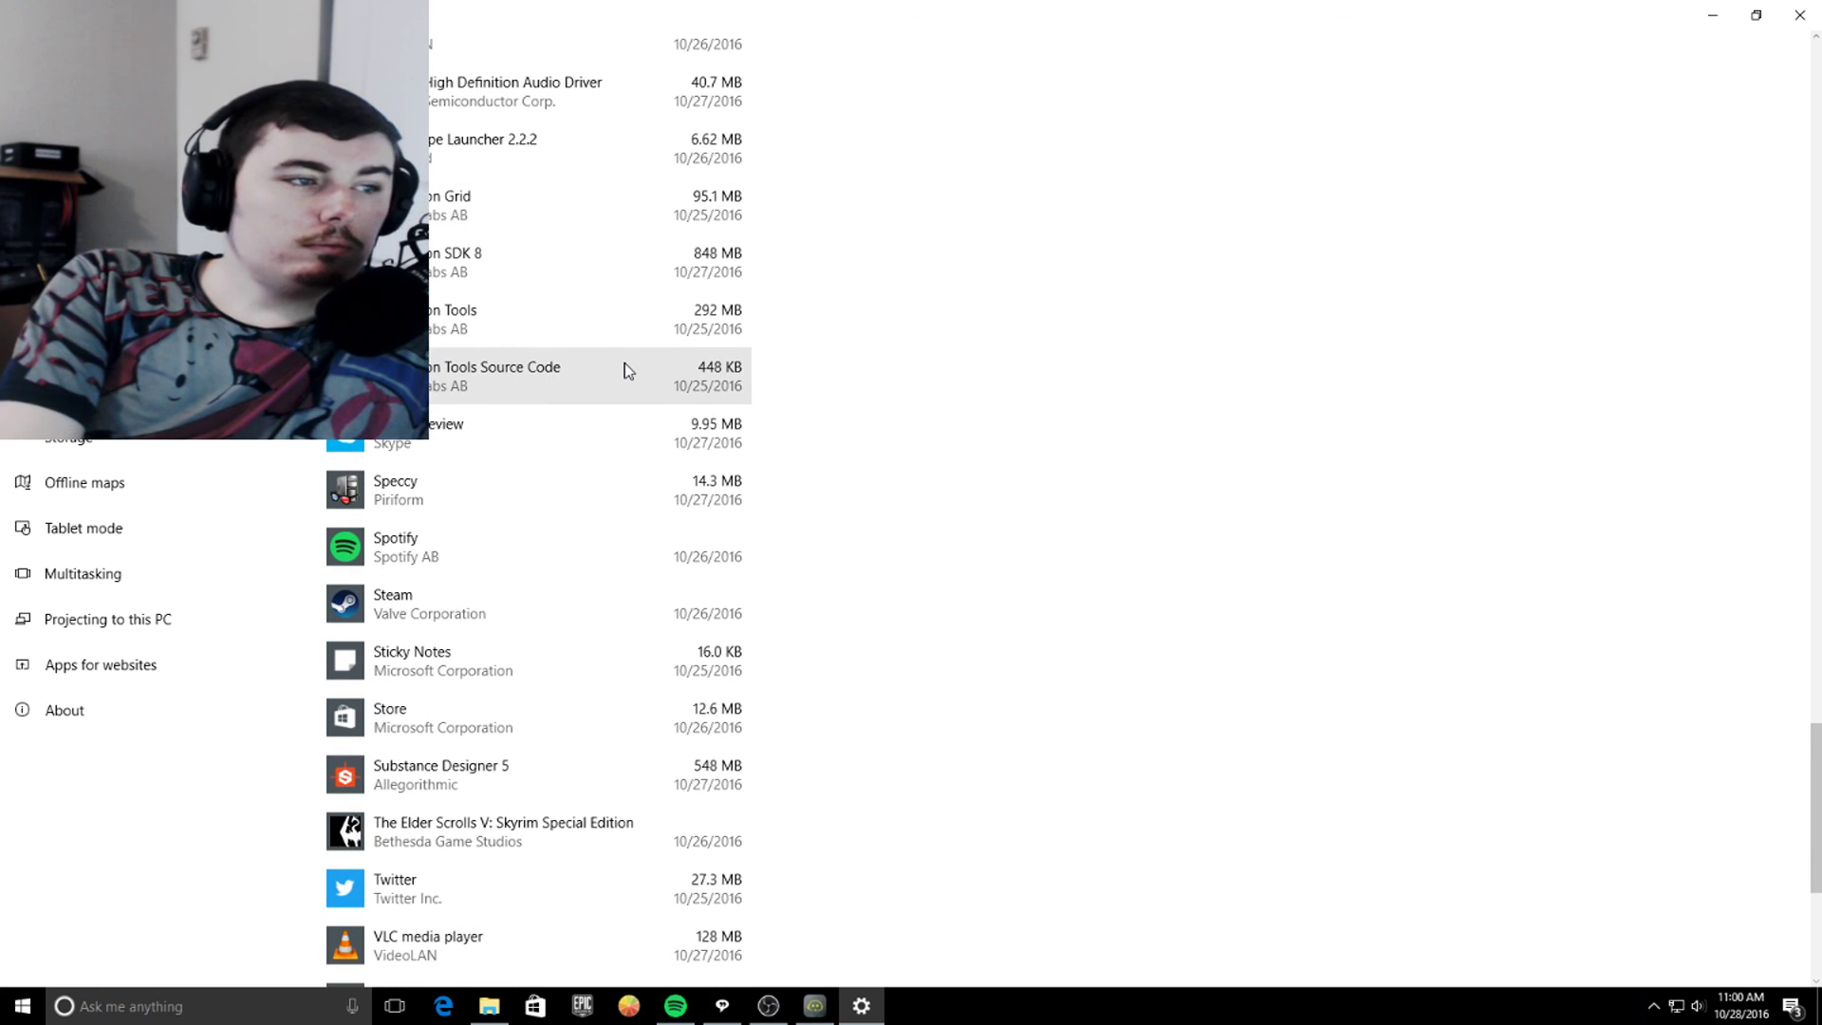
scroll(627, 370, "down", 1)
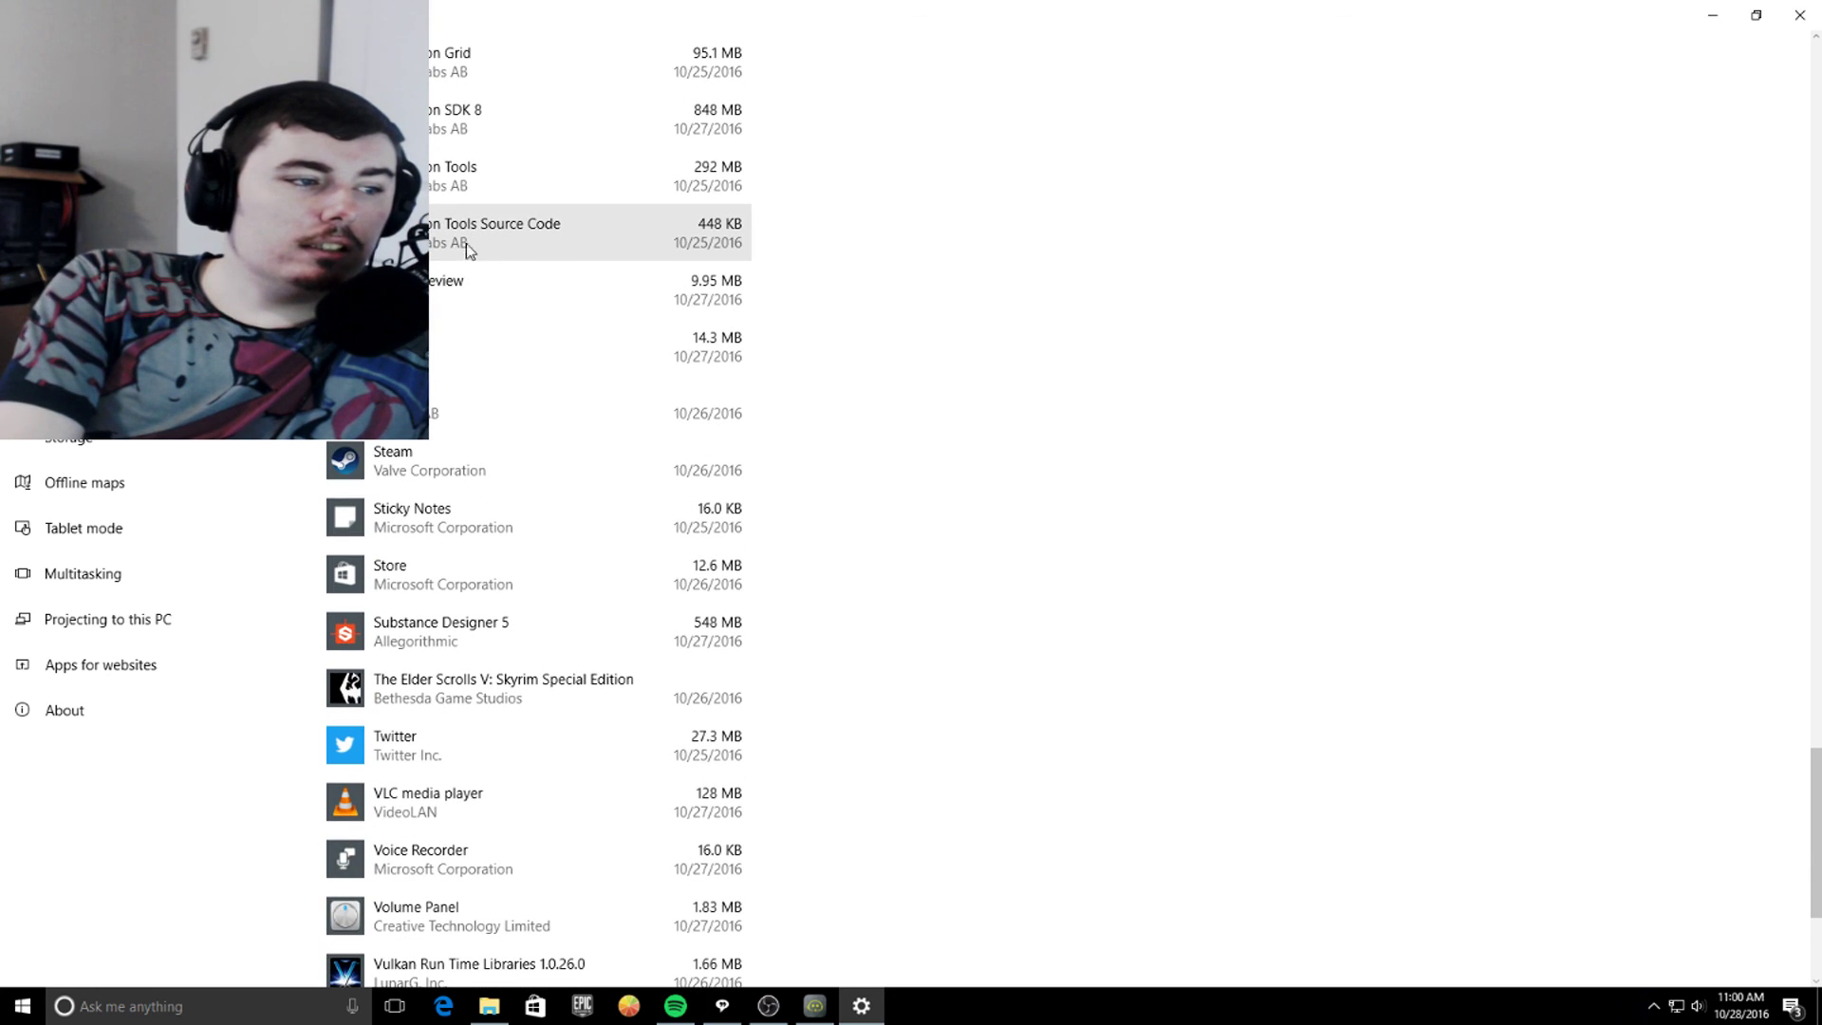
scroll(475, 218, "up", 2)
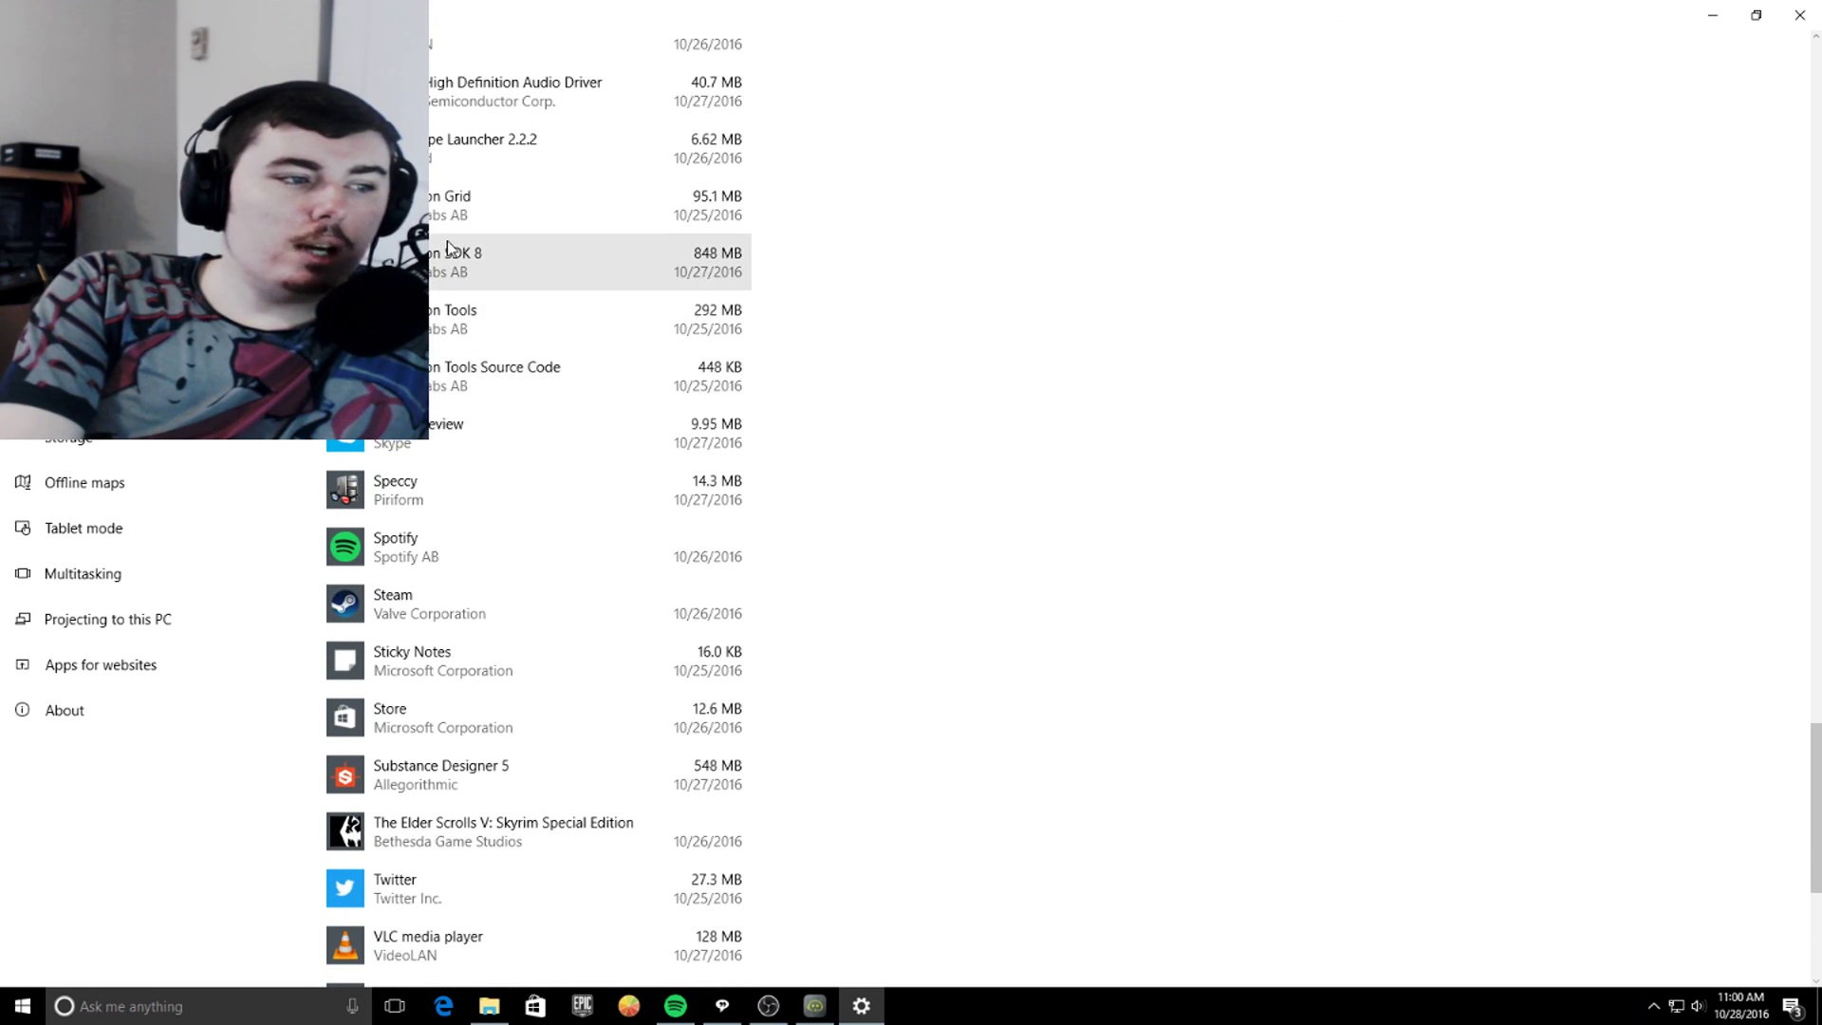
scroll(512, 413, "down", 2)
scroll(513, 413, "down", 2)
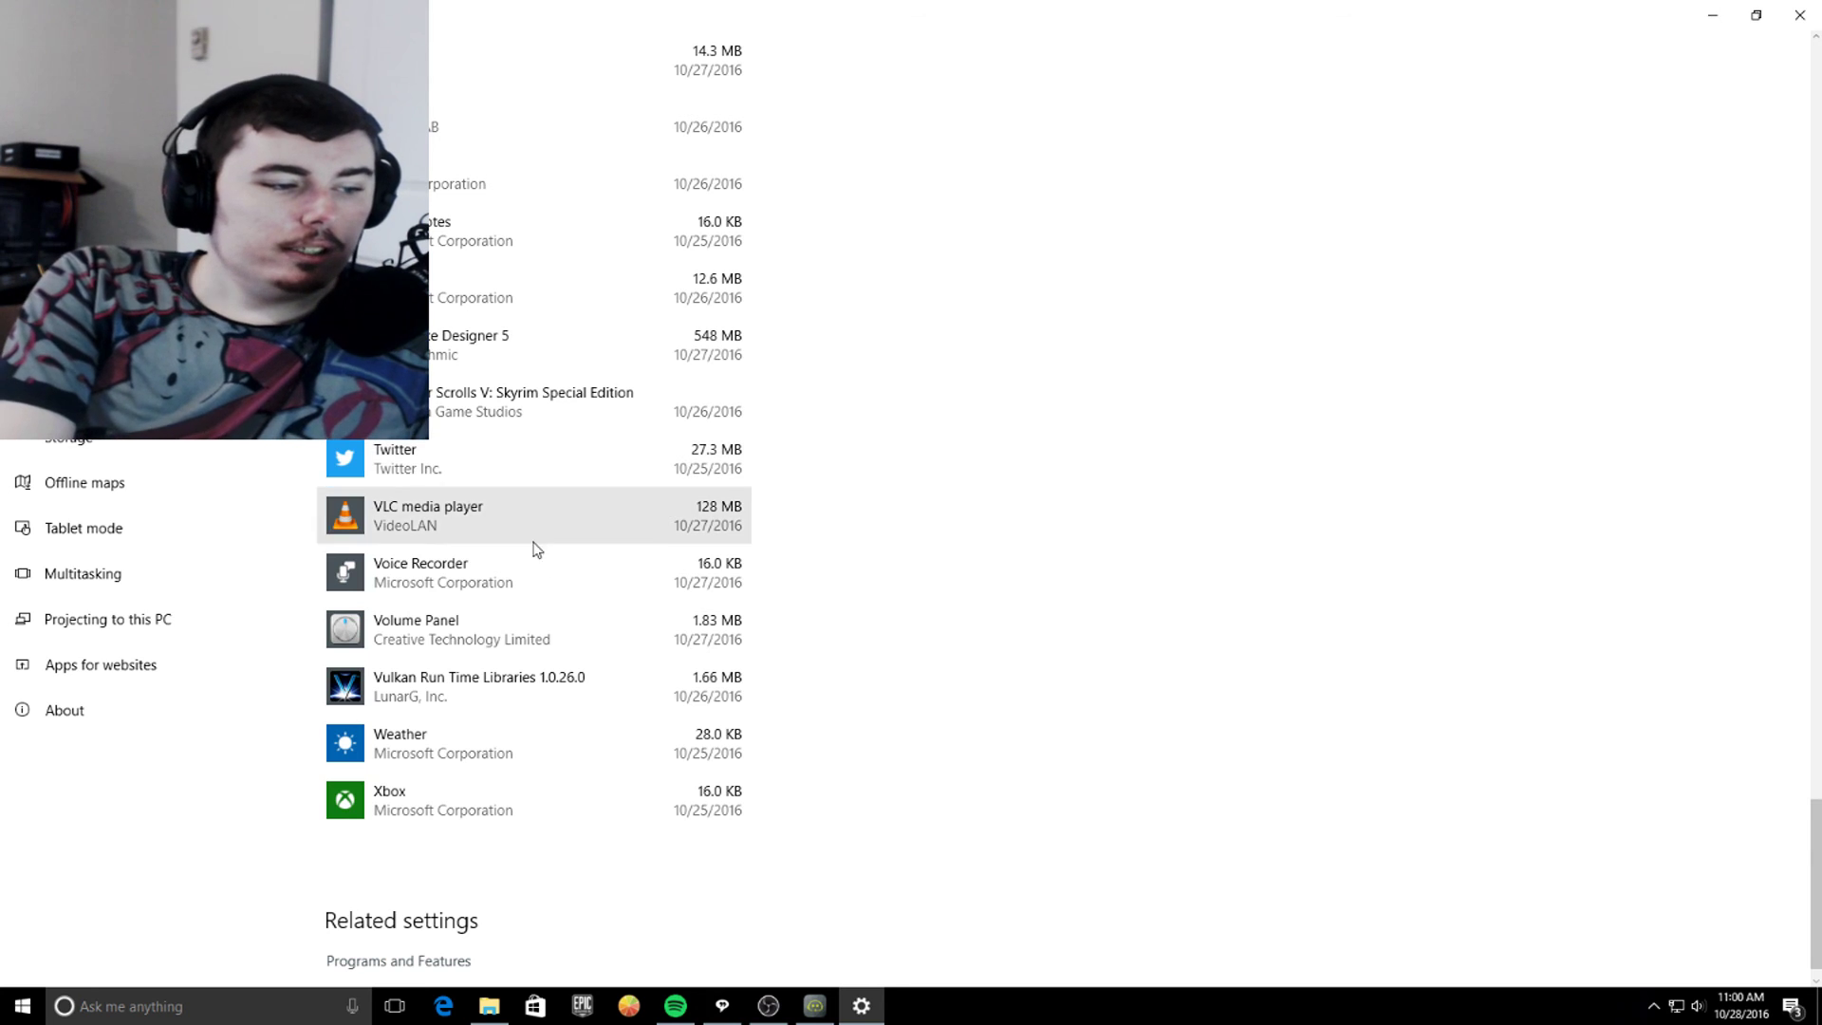
scroll(537, 654, "down", 1)
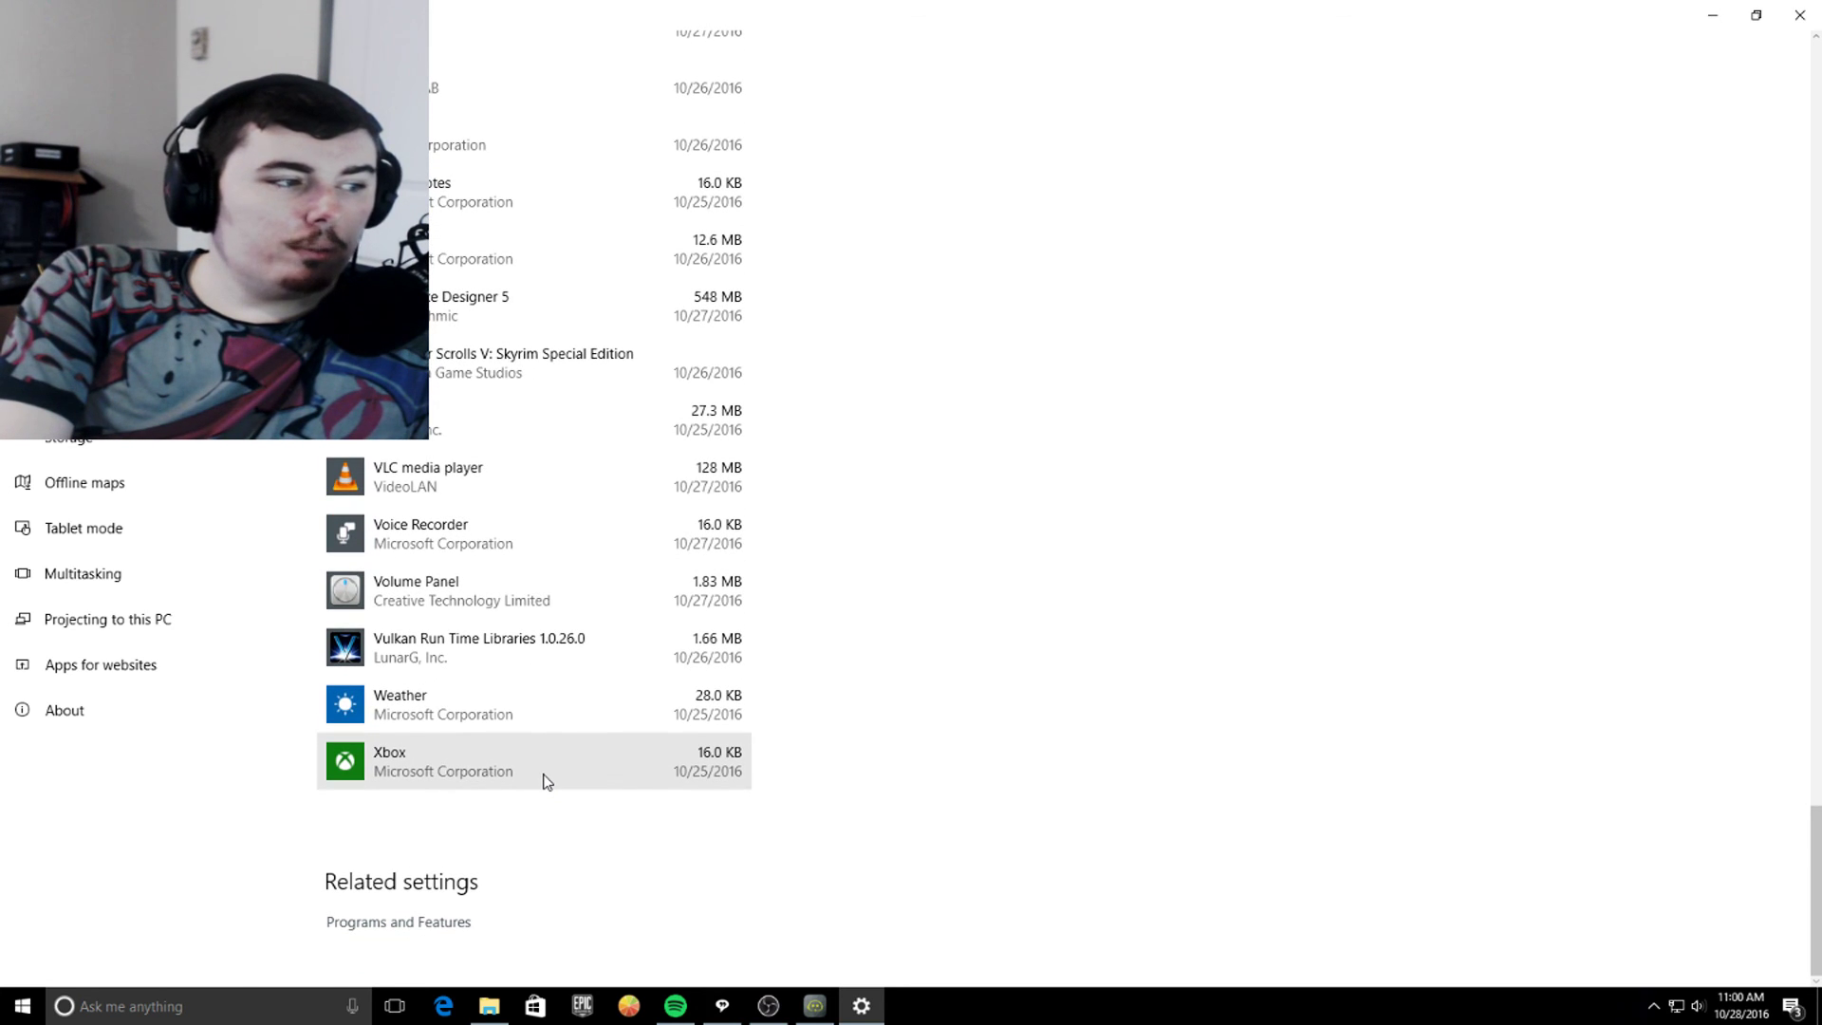
- View the Apps for websites settings, then return to the Settings home page
left_click(142, 686)
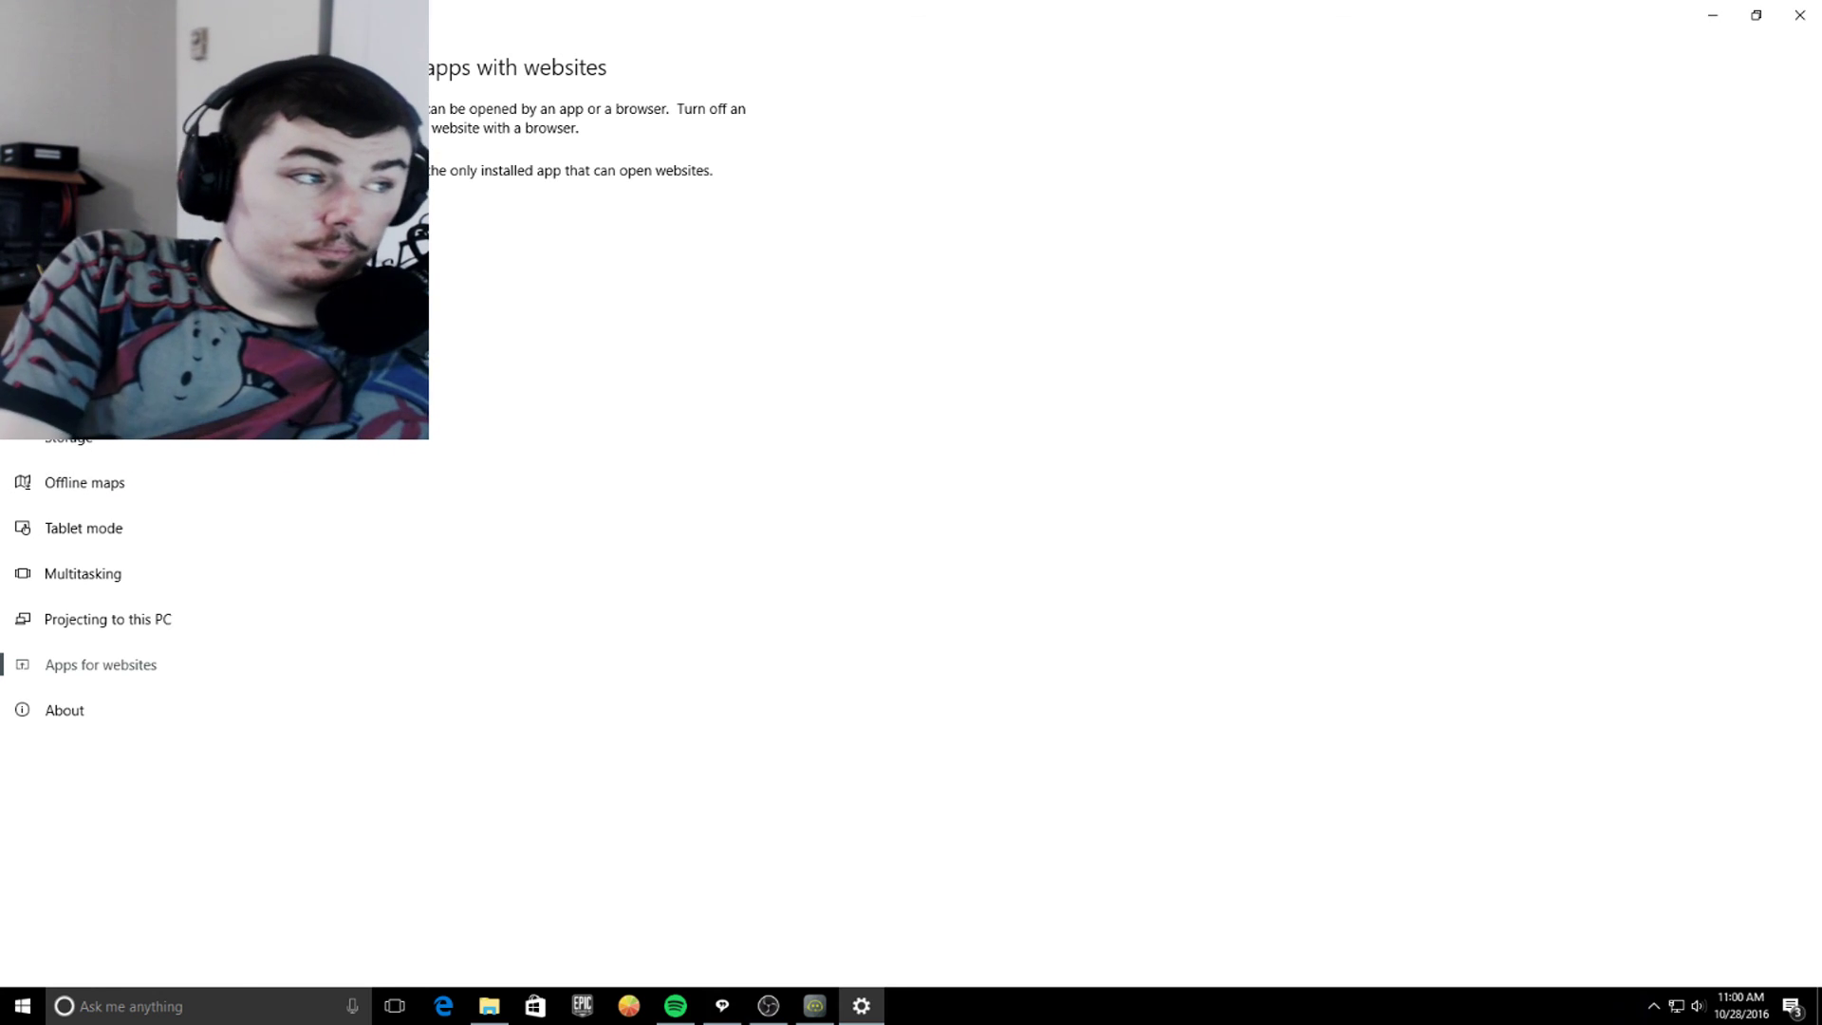
left_click(23, 15)
- Go to Update & security's Windows Defender page, launch the Defender app, then dismiss its notice and close it
left_click(1091, 480)
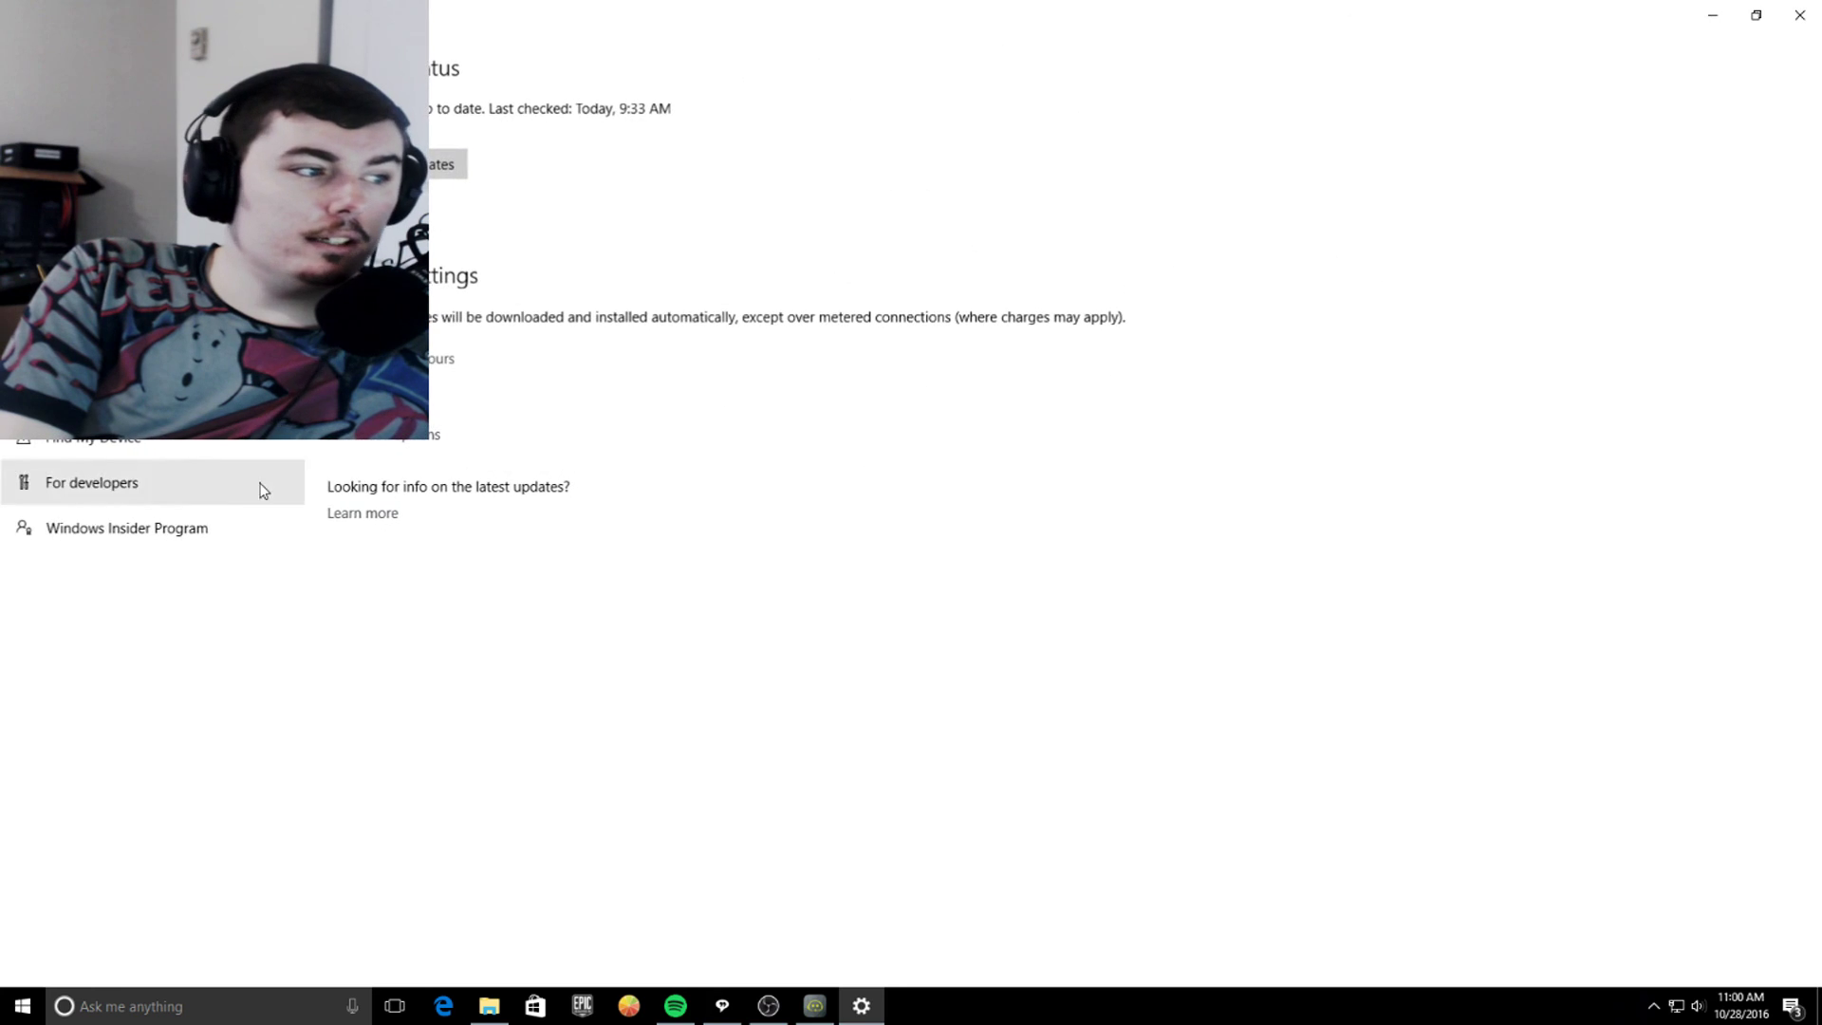
left_click(85, 255)
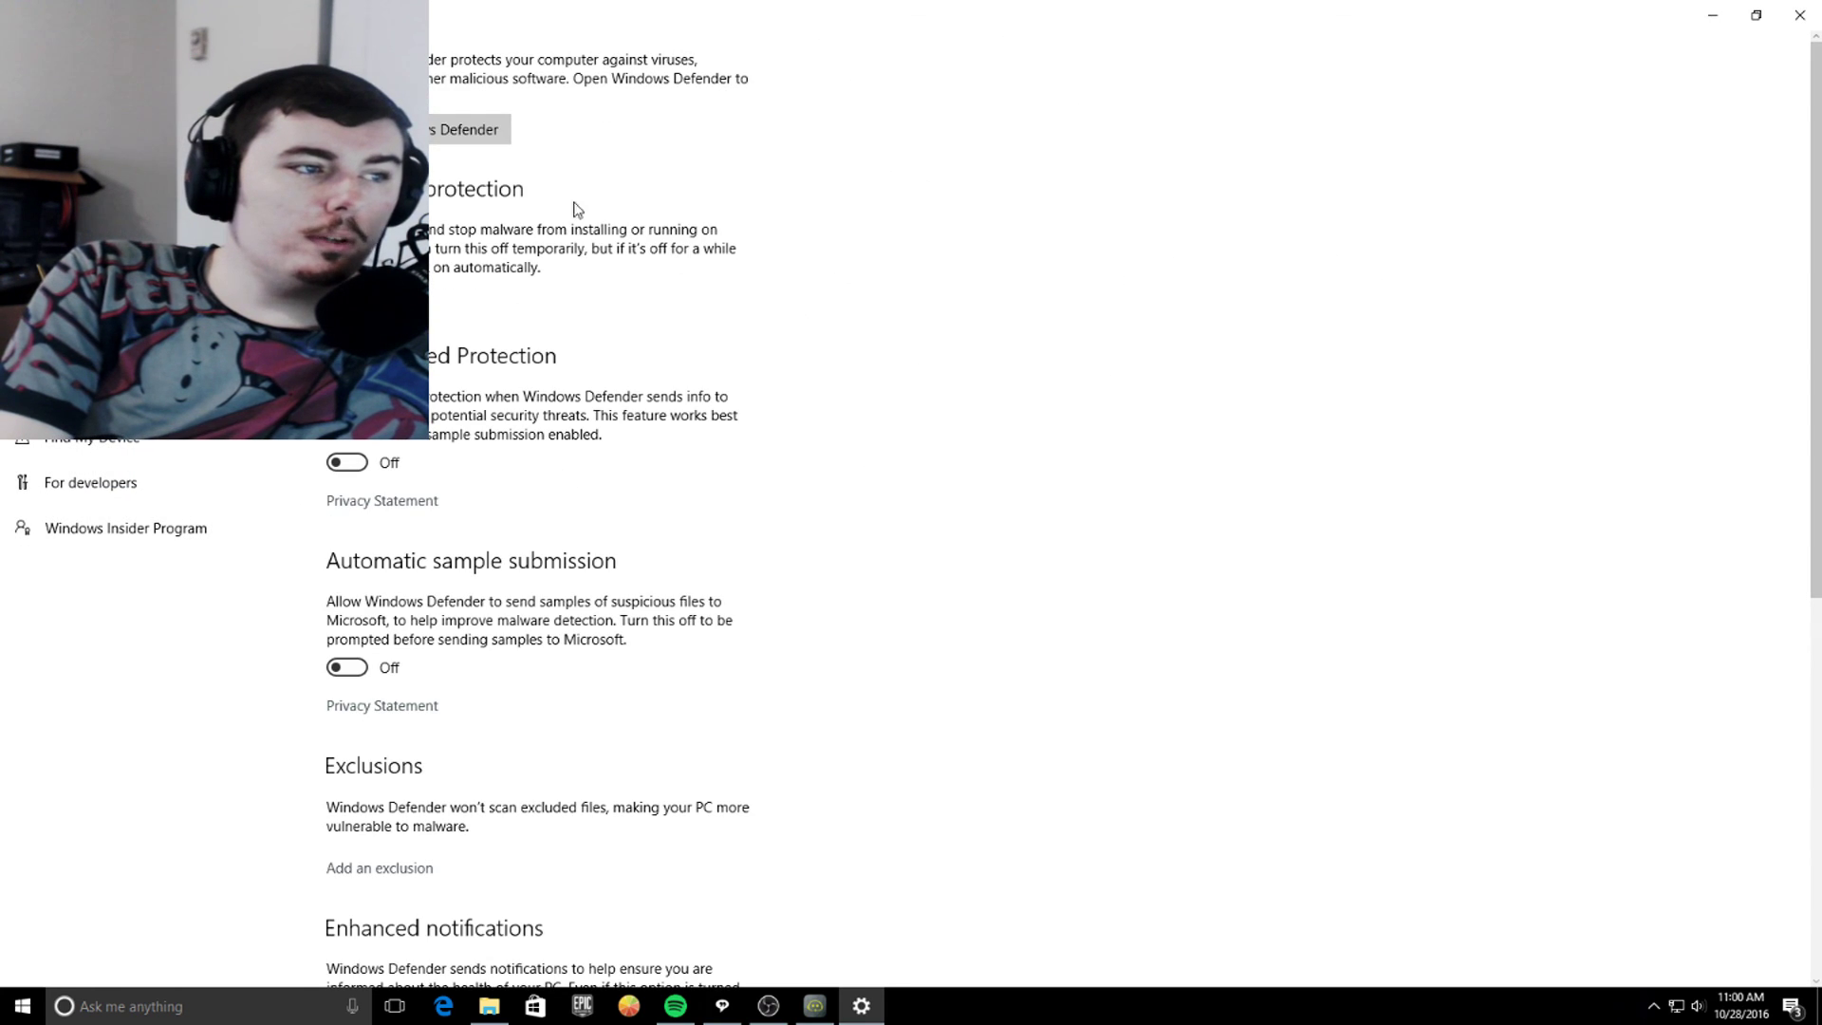
left_click(456, 129)
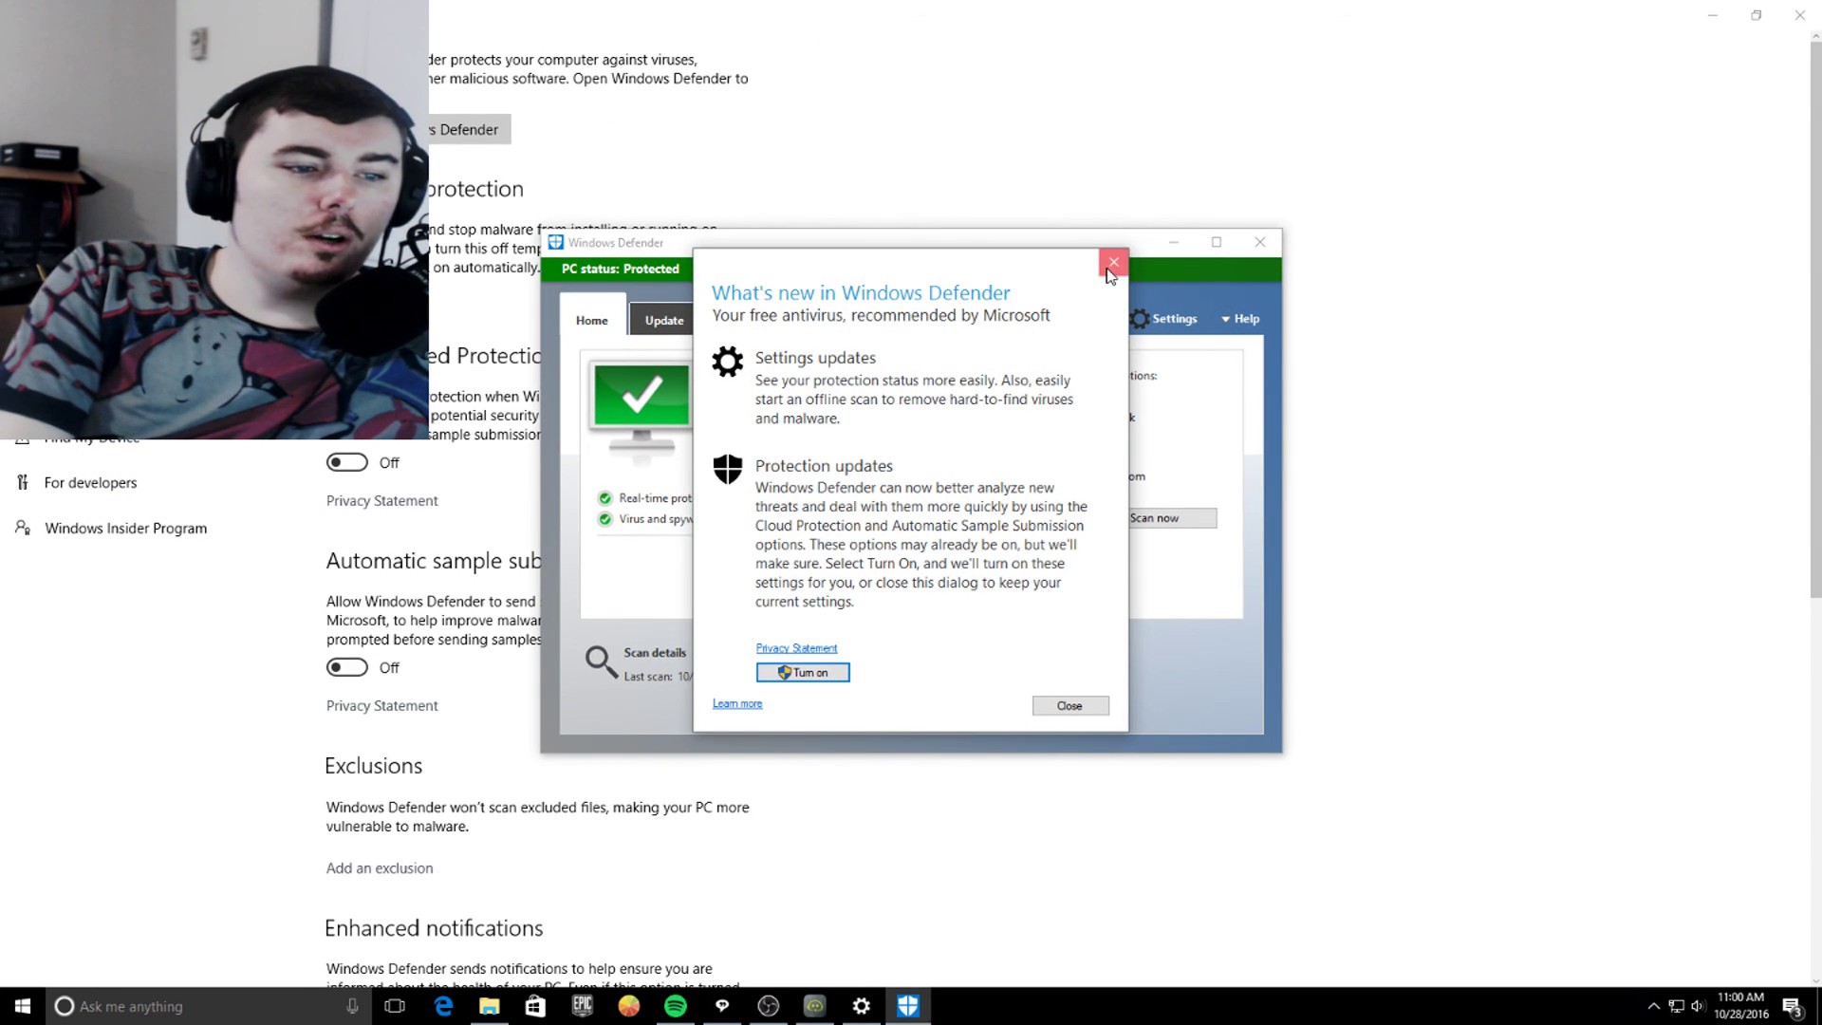
left_click(1114, 262)
left_click(1259, 242)
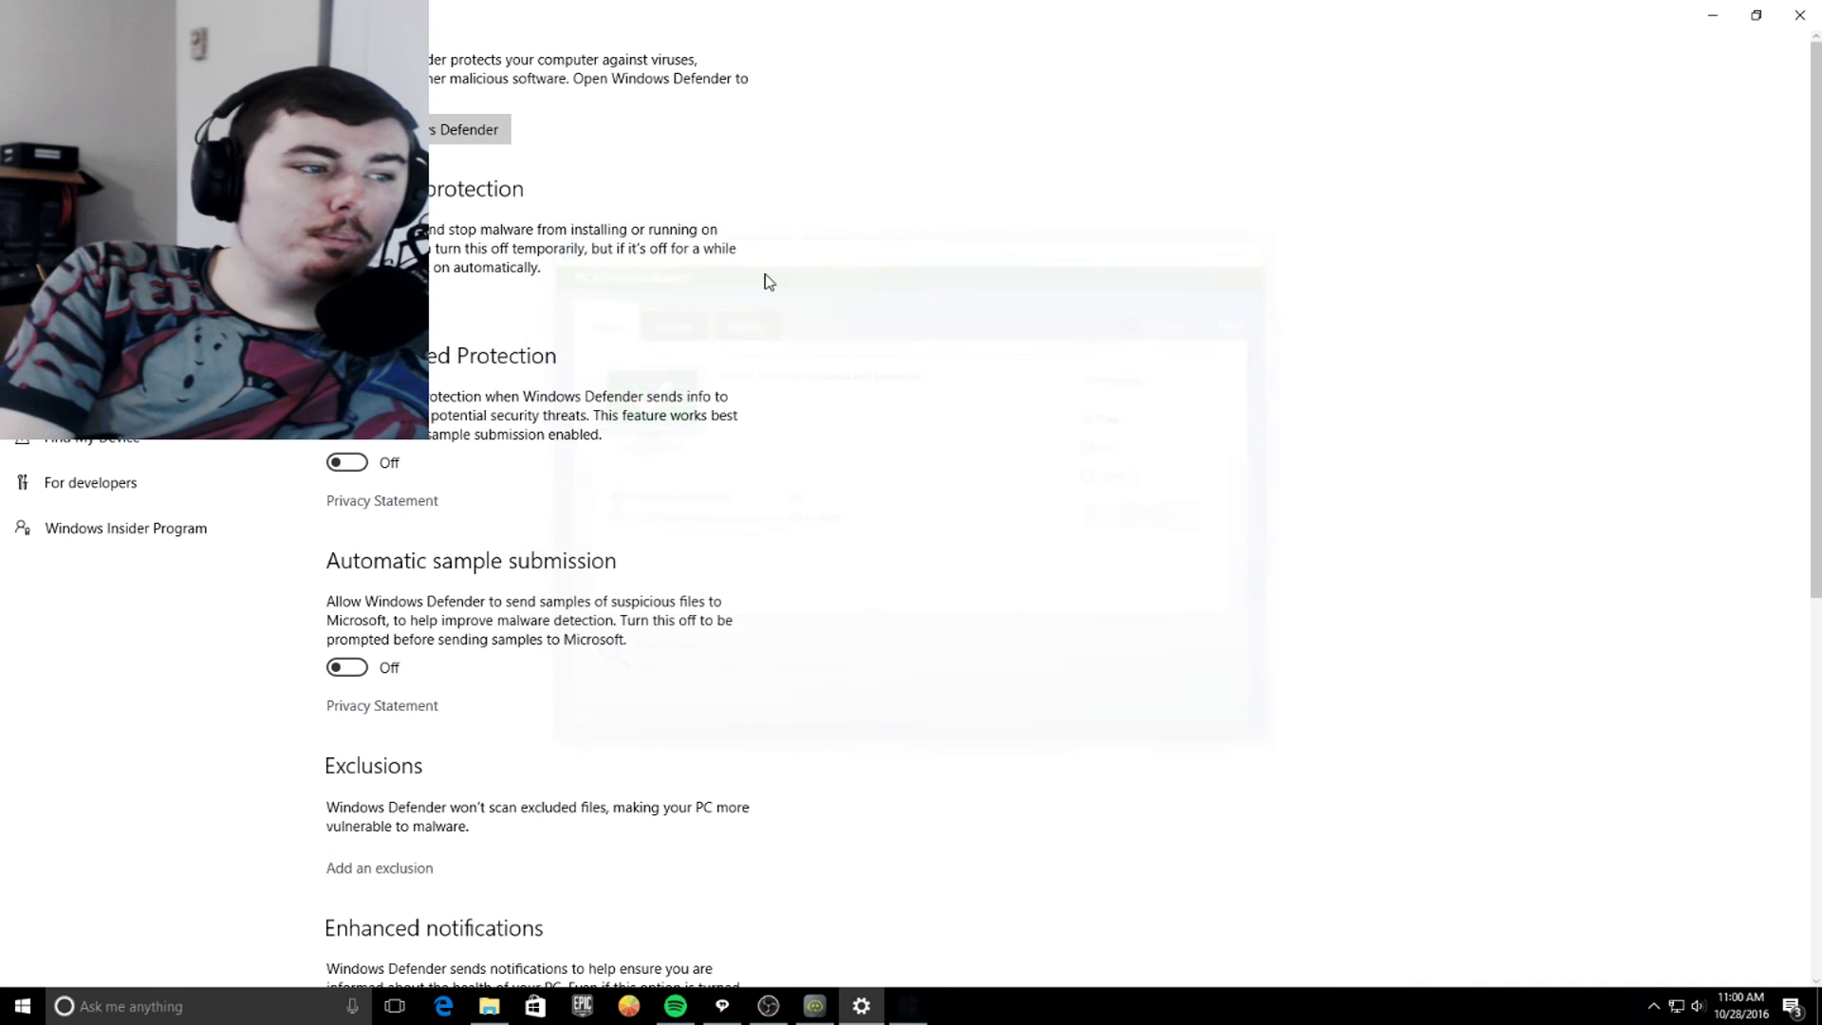
- Switch Enhanced notifications off on the Windows Defender page
scroll(949, 503, "down", 3)
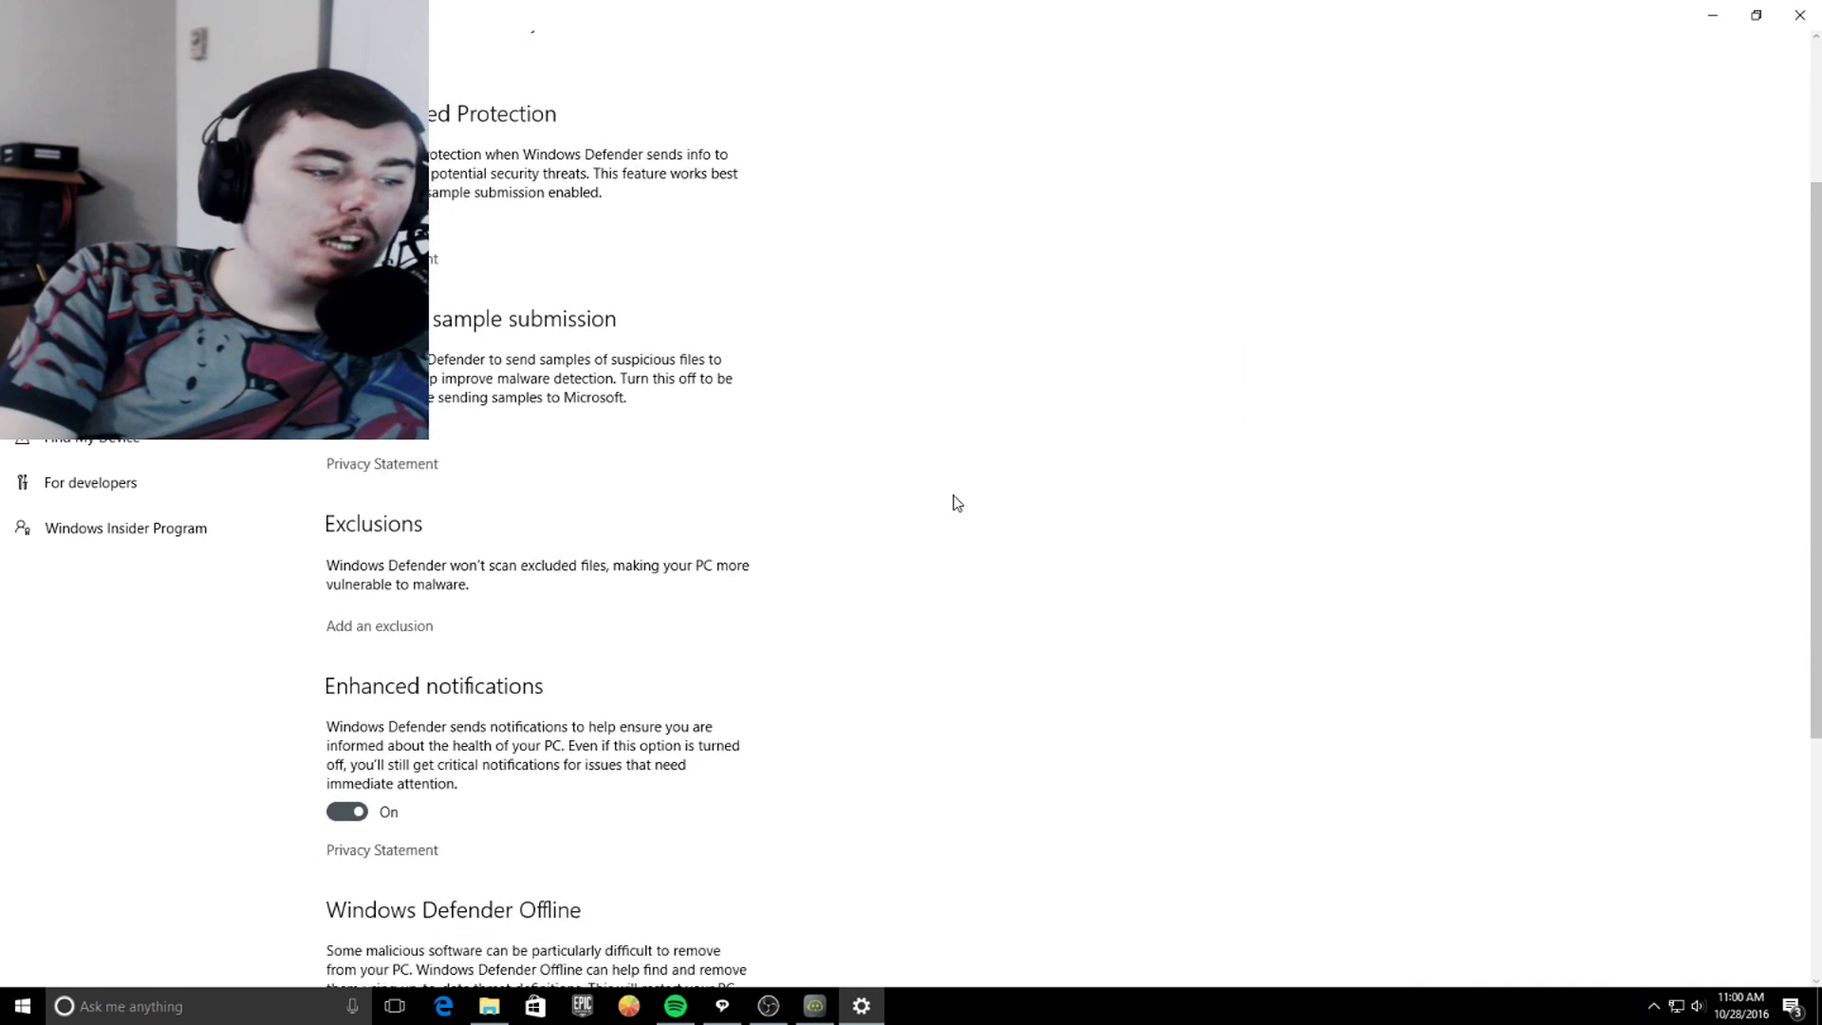
left_click(344, 769)
scroll(959, 513, "down", 3)
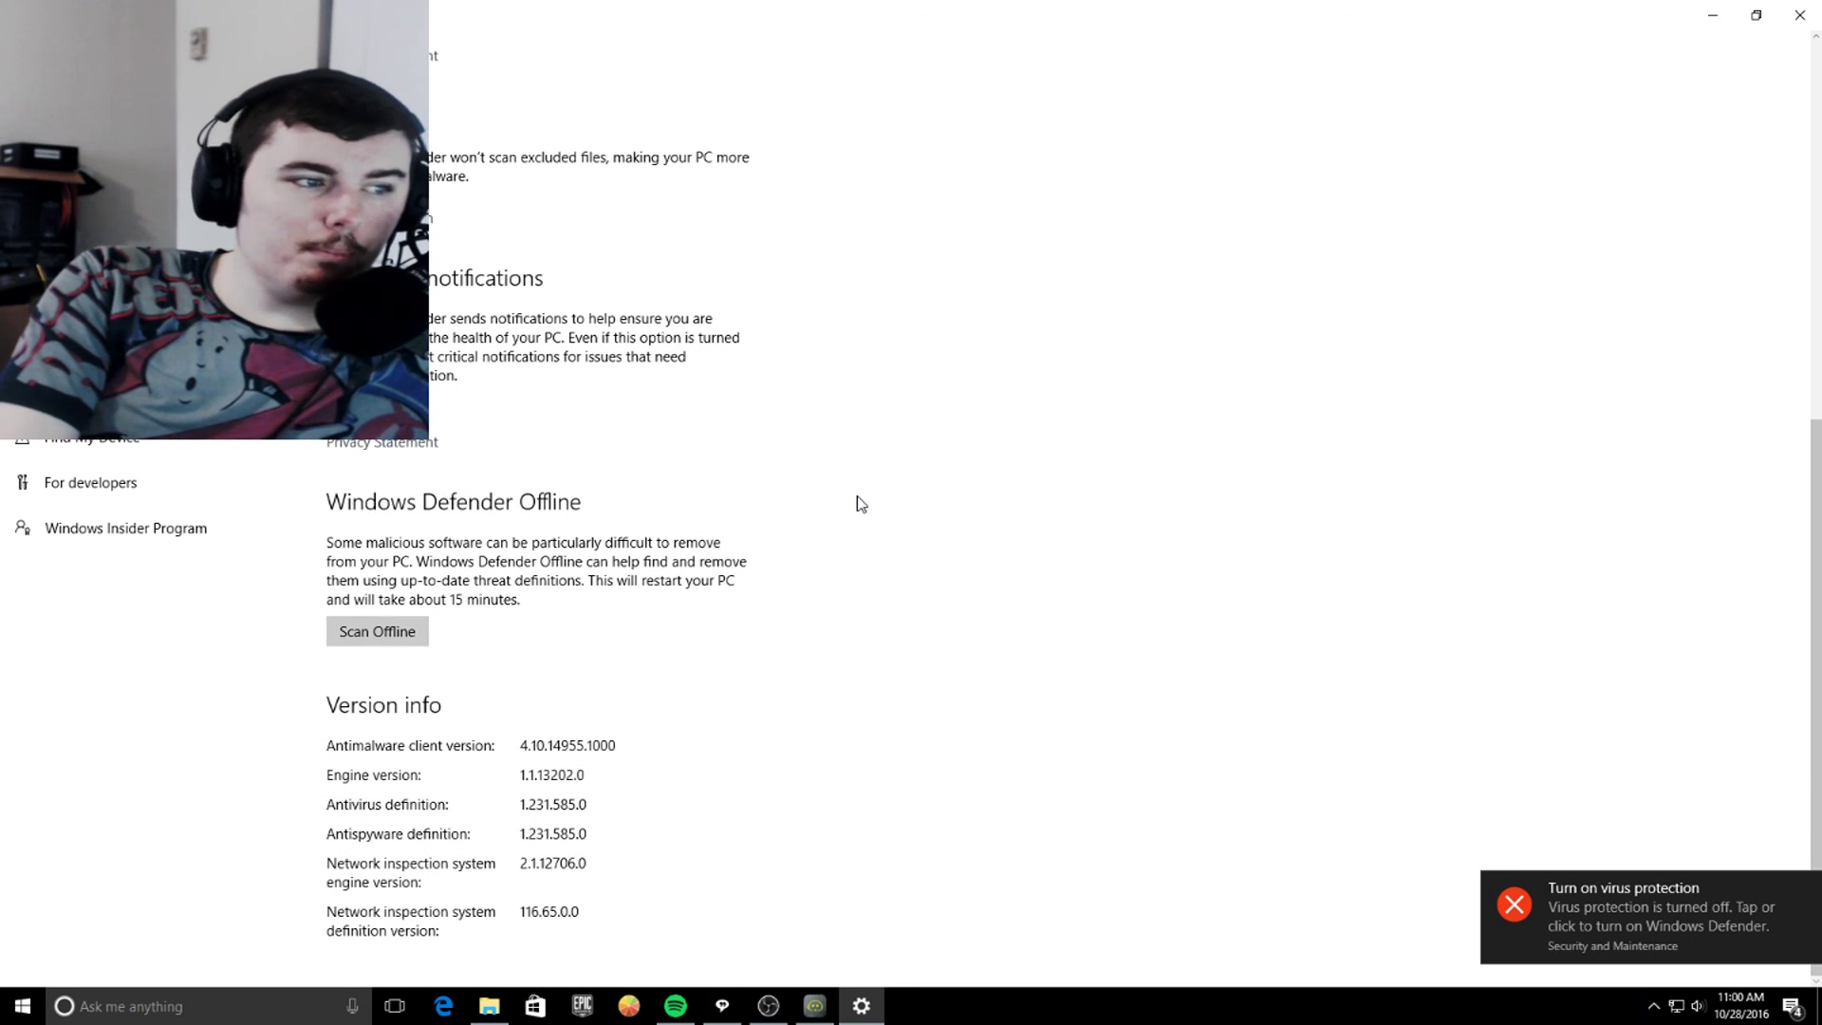
- Close the Settings window to return to the empty desktop
left_click(1800, 14)
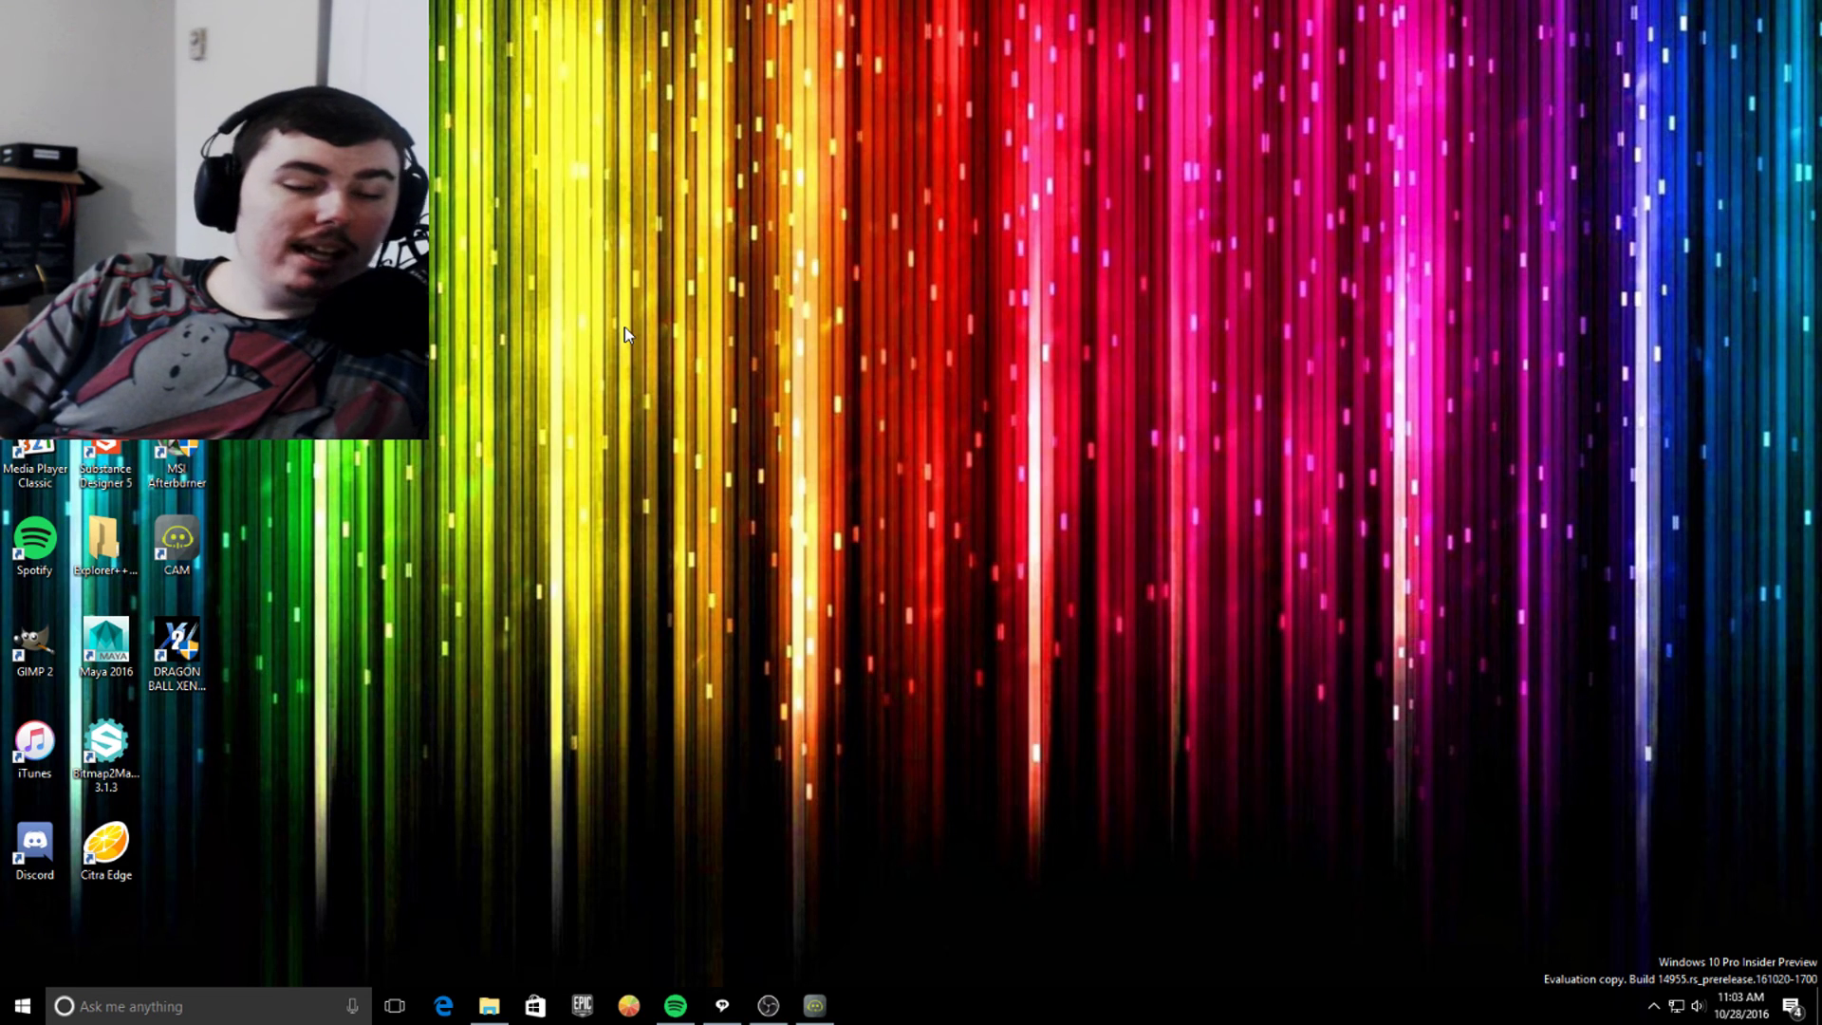
- Bring up the NZXT CAM dashboard from the taskbar to view CPU, GPU and RAM stats
left_click(830, 1015)
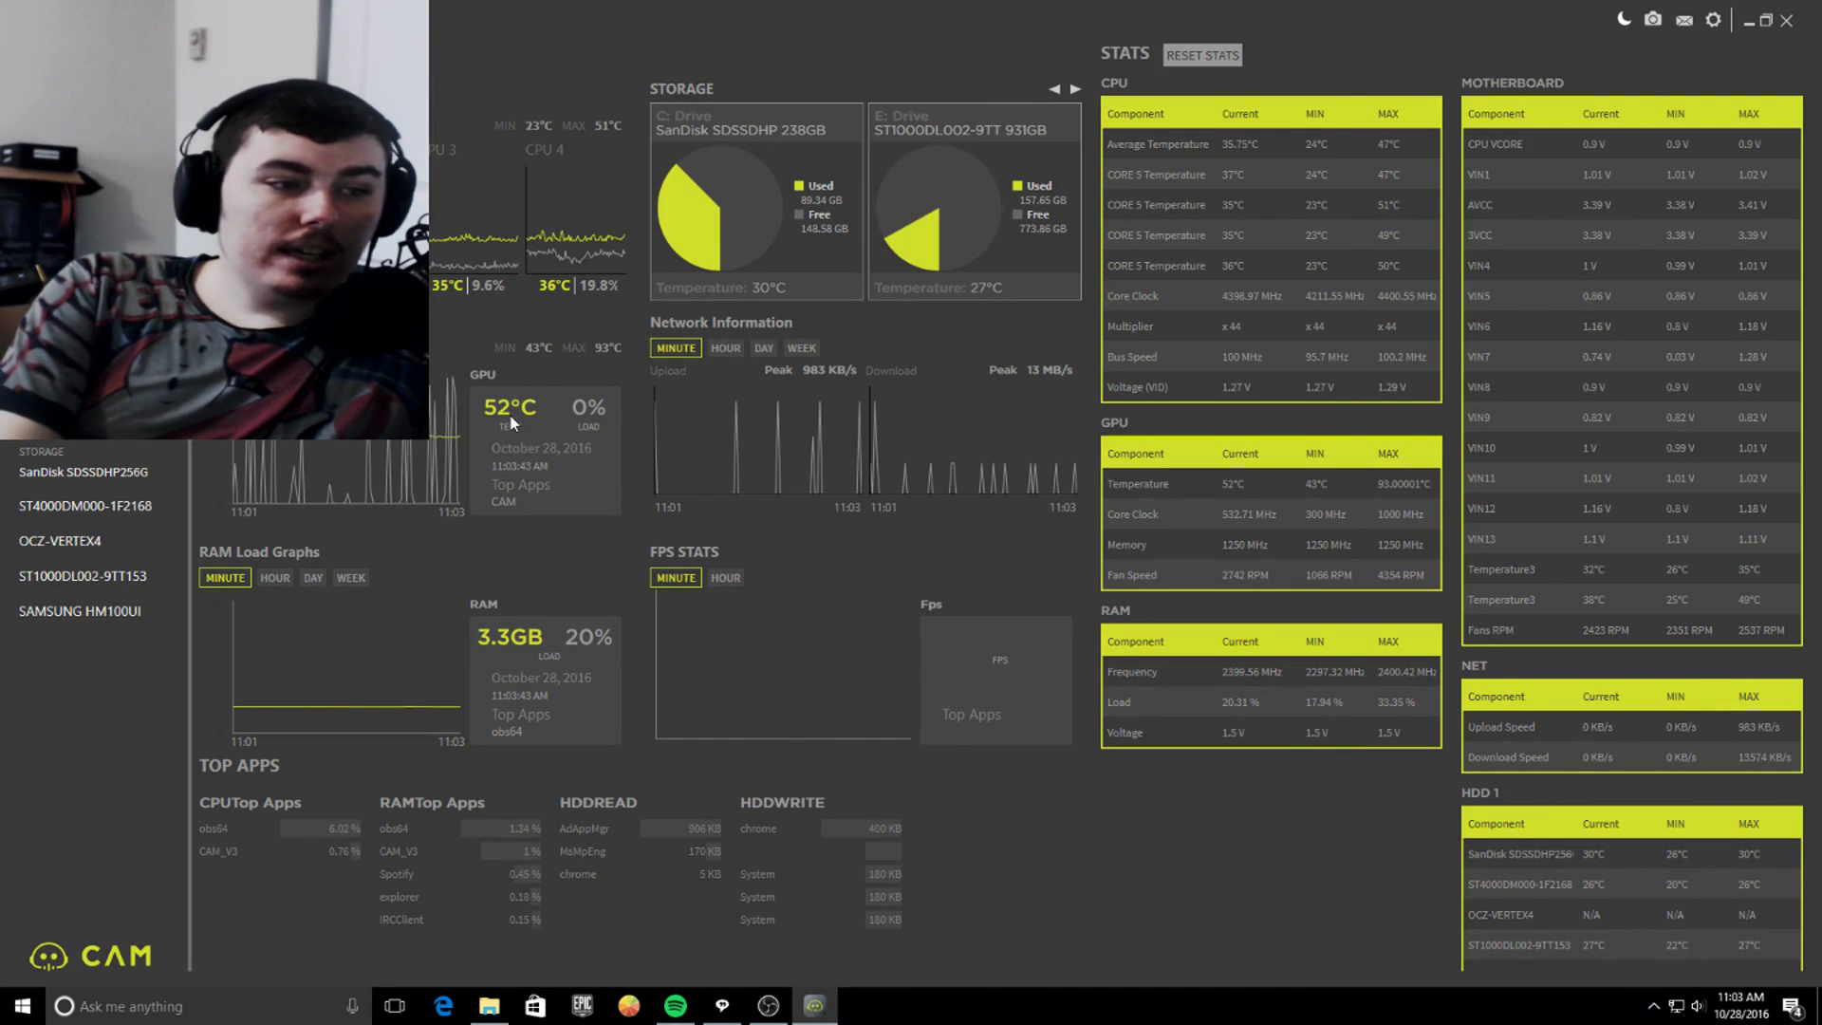